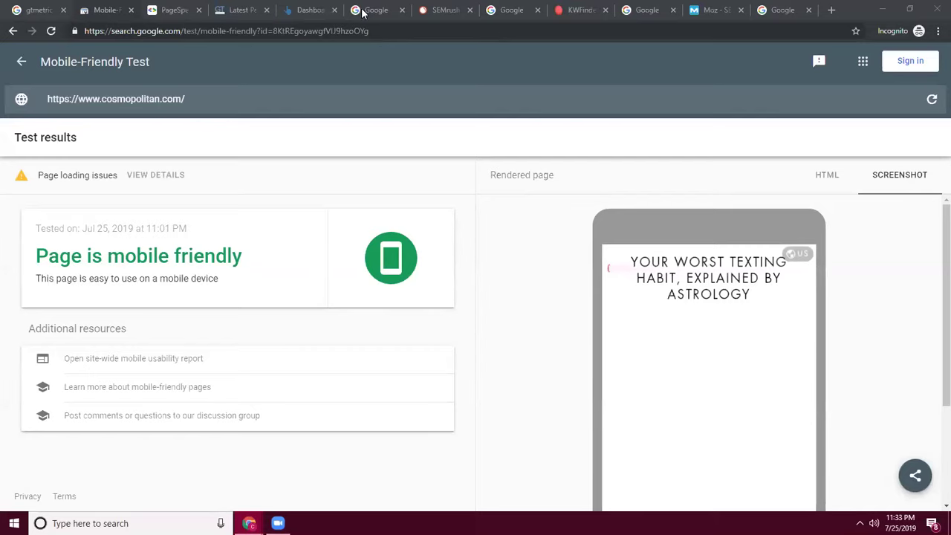
# Switch to Ahrefs and open its Keywords explorer
pyautogui.click(315, 9)
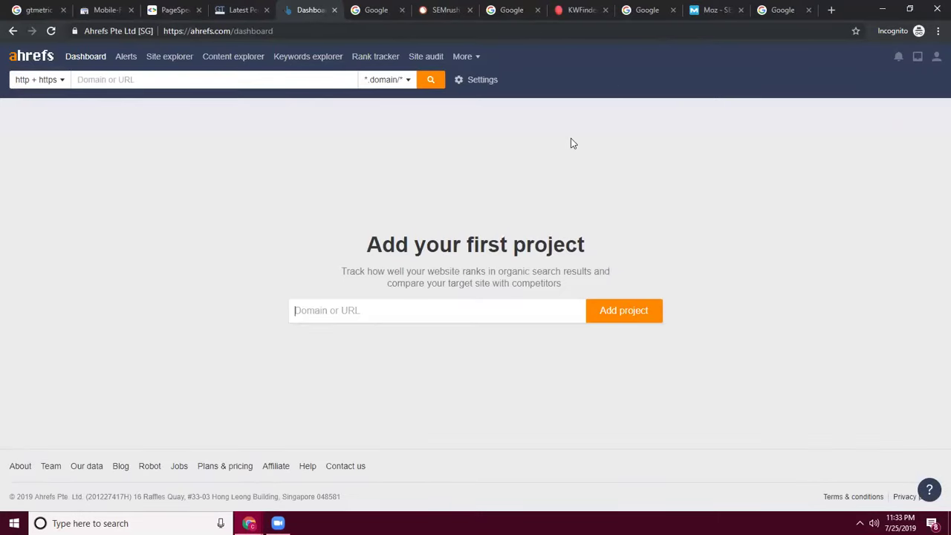
pyautogui.click(51, 30)
pyautogui.click(306, 61)
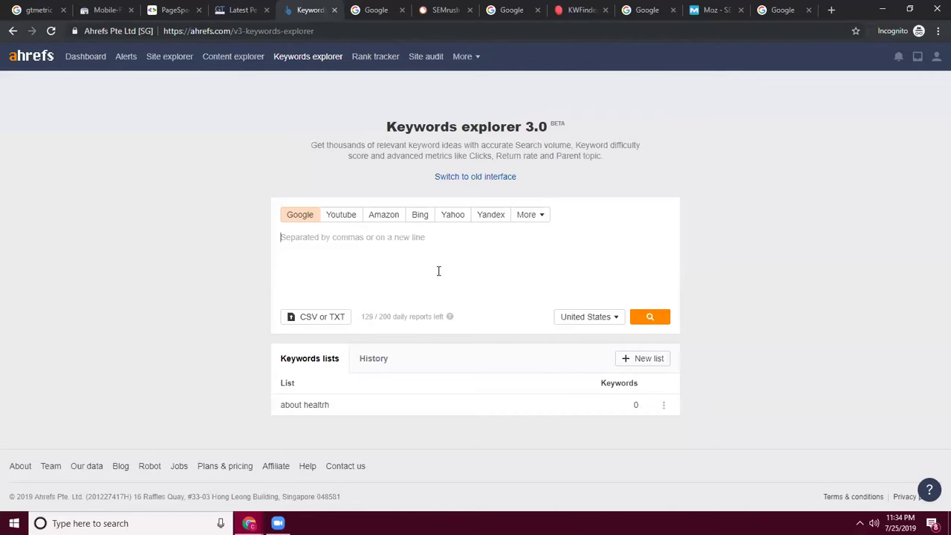
# Search Keywords explorer for "chicken recipes" on Google with United States as the country
pyautogui.write('ch')
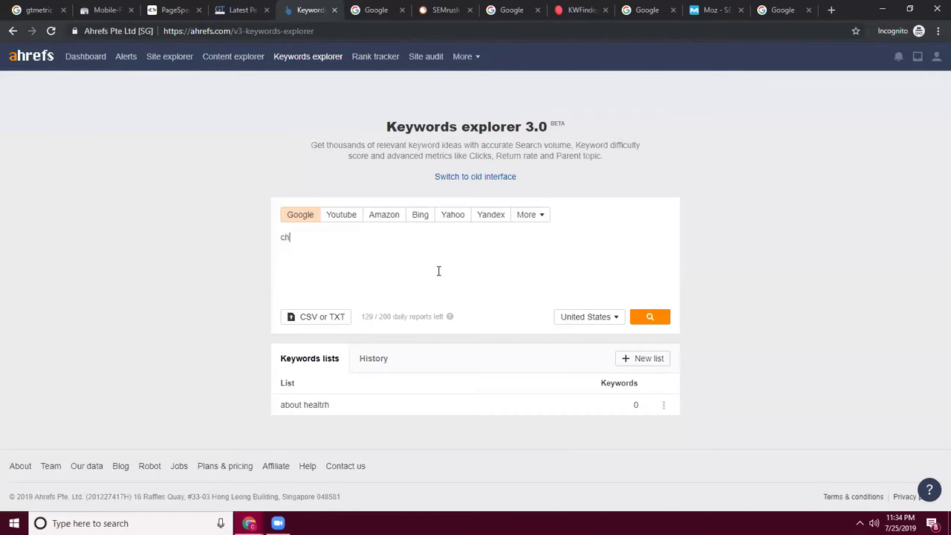
pyautogui.write('icken recipes')
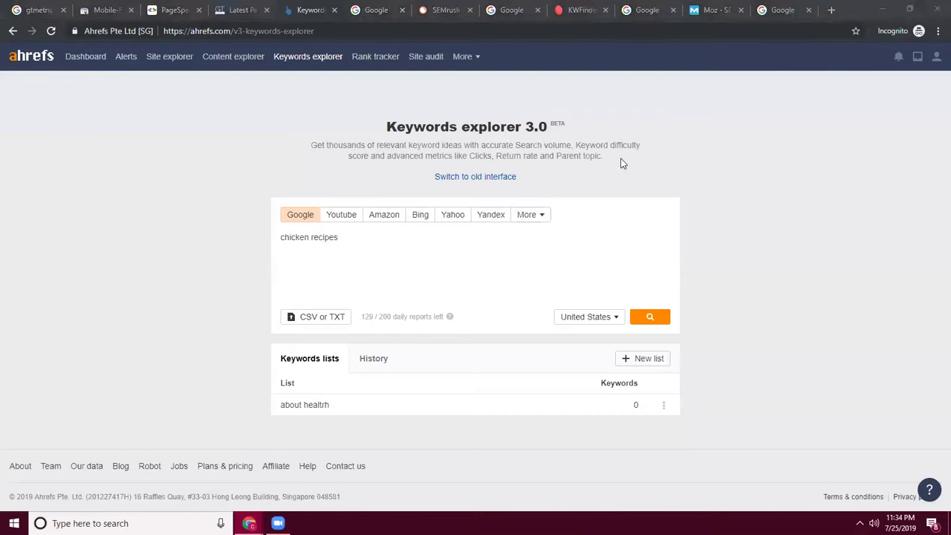
pyautogui.click(577, 320)
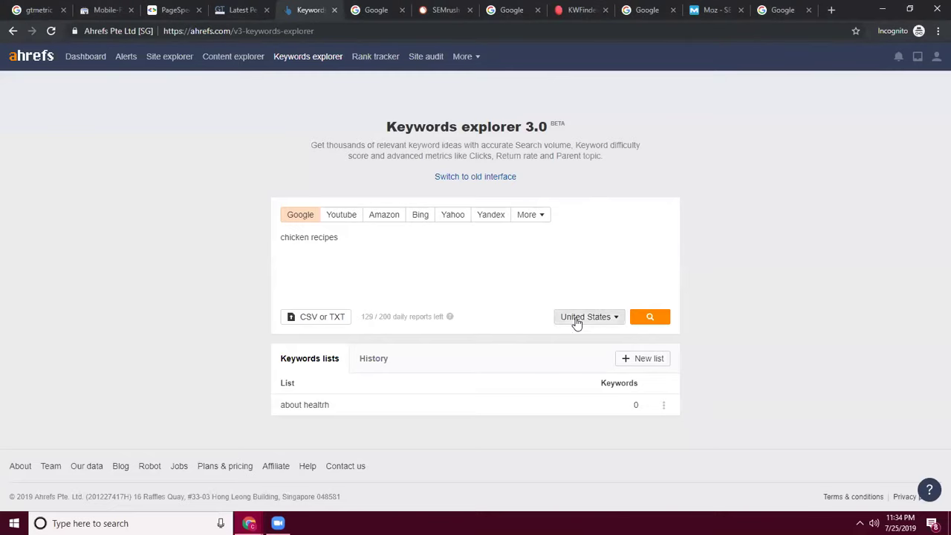
pyautogui.click(689, 246)
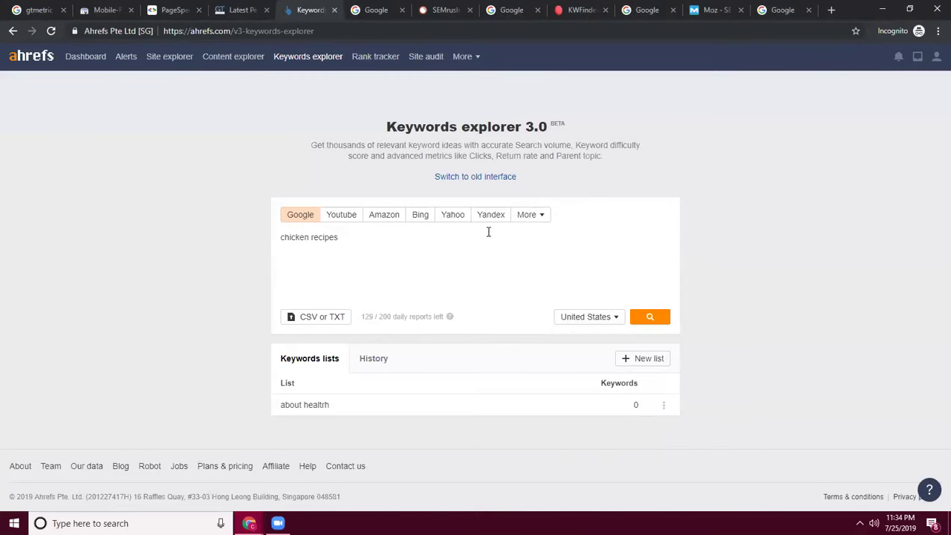
pyautogui.click(594, 319)
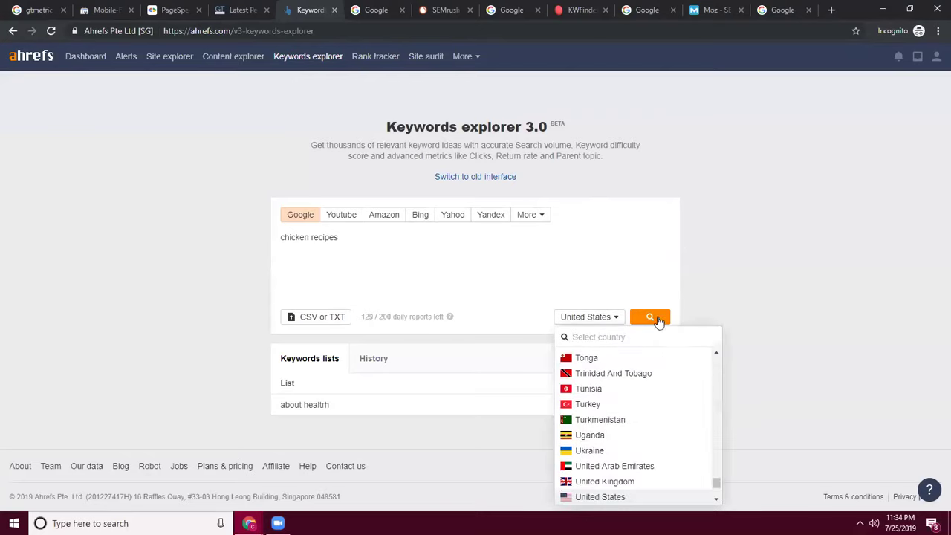
pyautogui.click(731, 271)
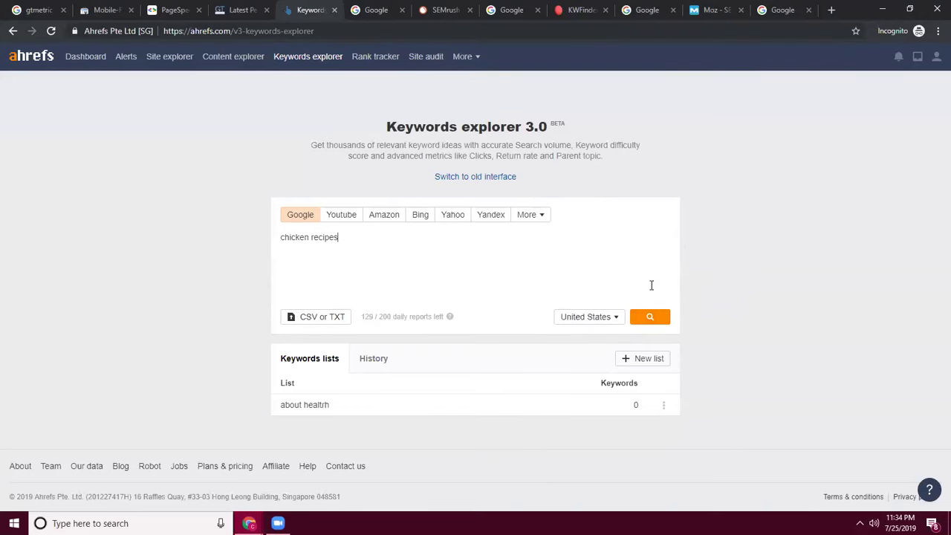
pyautogui.click(650, 321)
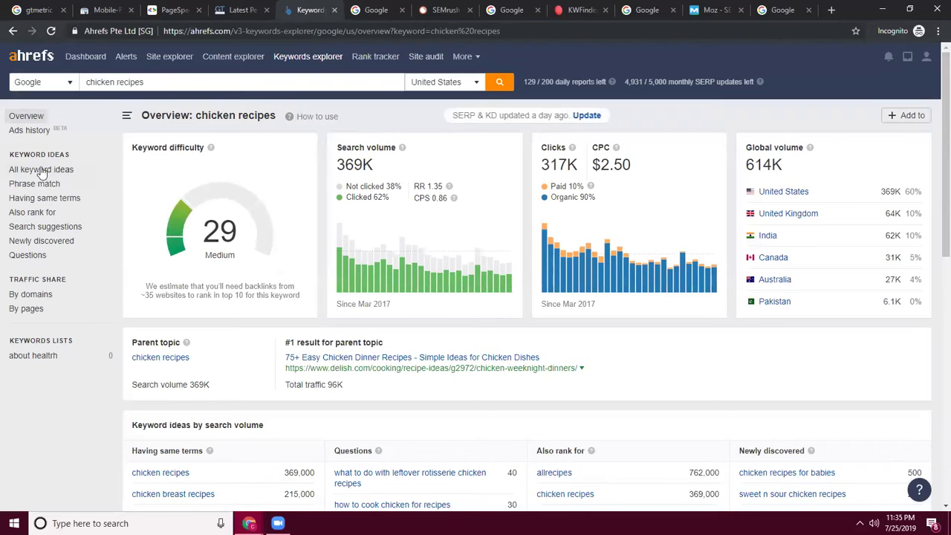
# Open the Questions keyword ideas for "chicken recipes"
pyautogui.scroll(-1, 123, 215)
pyautogui.scroll(-1, 124, 215)
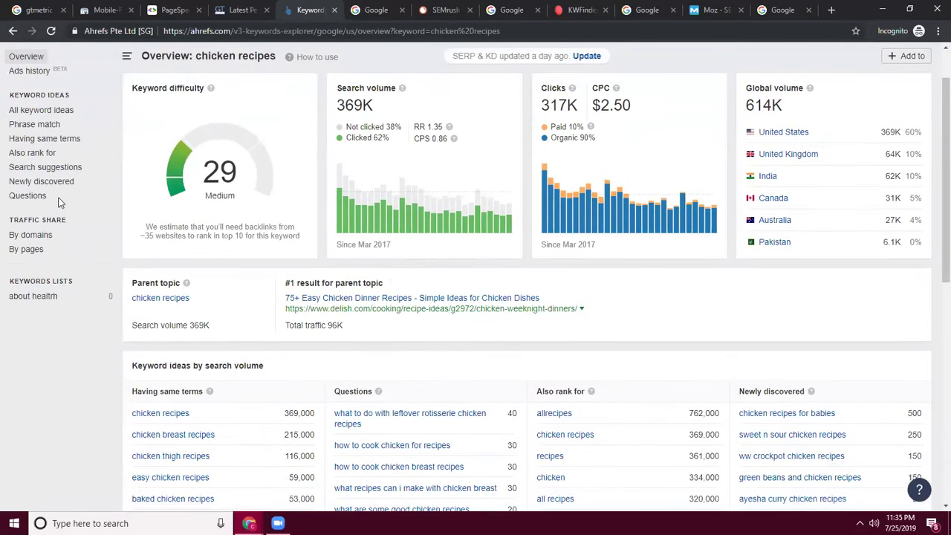
pyautogui.moveTo(49, 196); pyautogui.dragTo(7, 197)
pyautogui.click(67, 198)
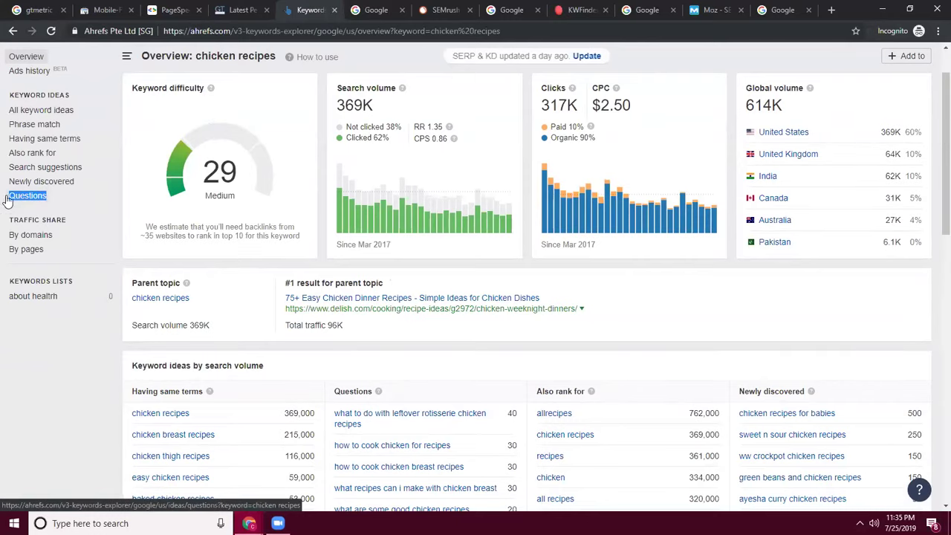
pyautogui.click(23, 197)
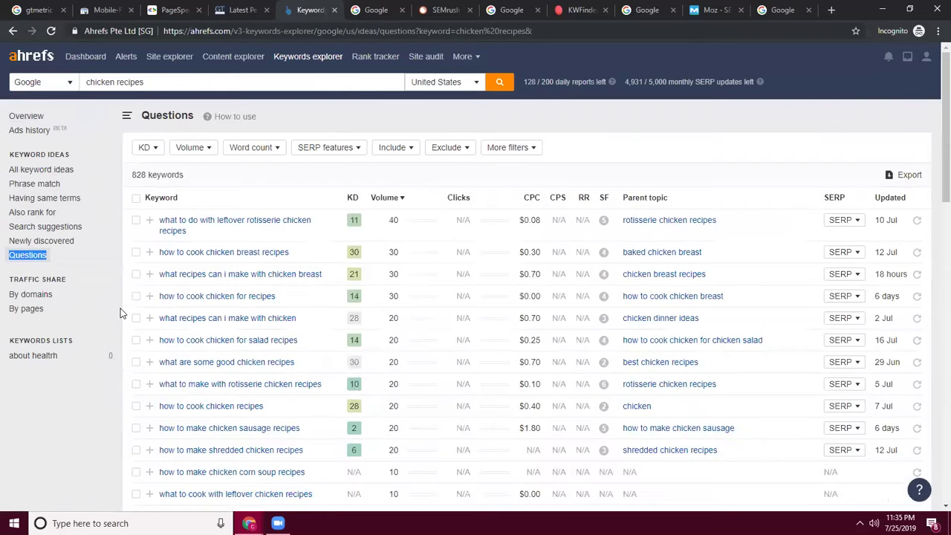
# Look through the question keywords for "chicken recipes" along with their difficulty and volume
pyautogui.scroll(-3, 325, 290)
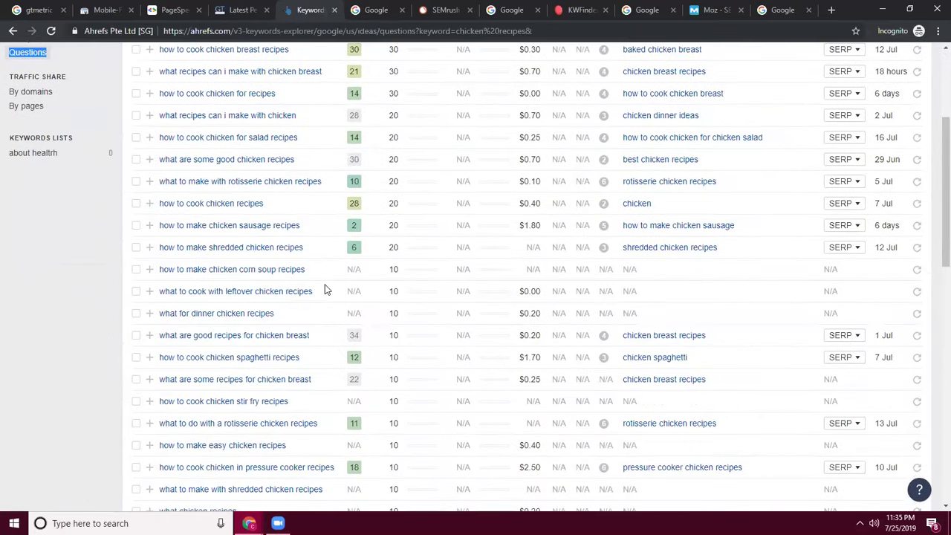
pyautogui.scroll(-10, 325, 289)
pyautogui.scroll(3, 307, 301)
pyautogui.scroll(15, 307, 302)
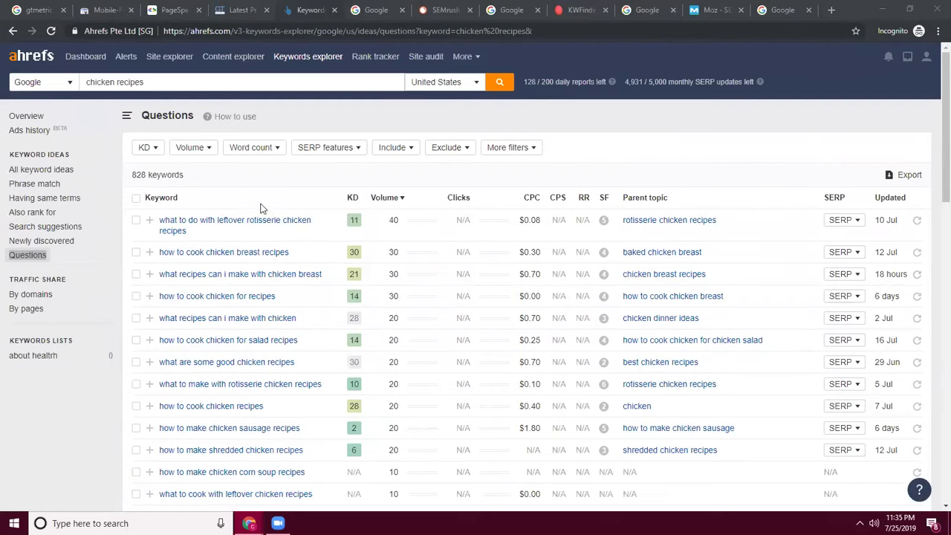
pyautogui.scroll(-2, 192, 251)
pyautogui.scroll(-10, 192, 252)
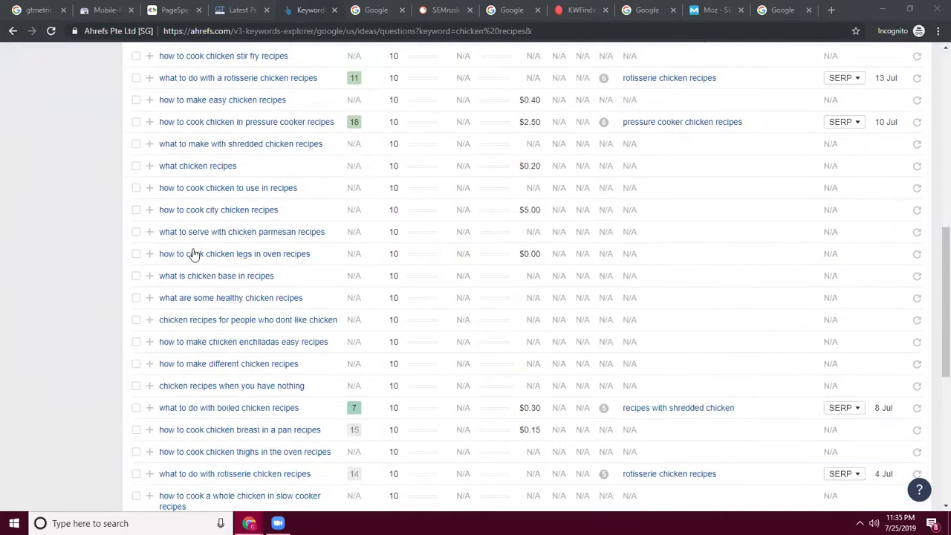
pyautogui.scroll(12, 192, 251)
pyautogui.scroll(1, 193, 245)
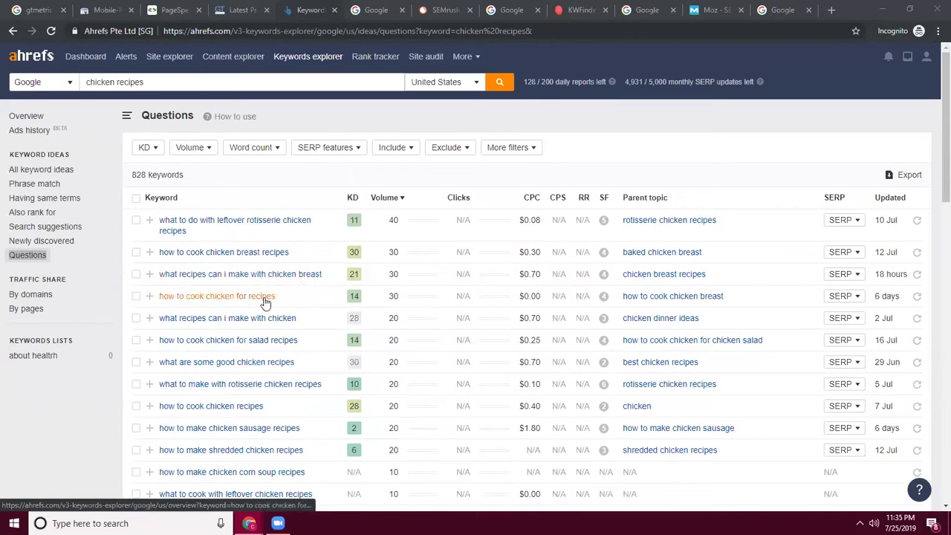
pyautogui.scroll(-1, 164, 325)
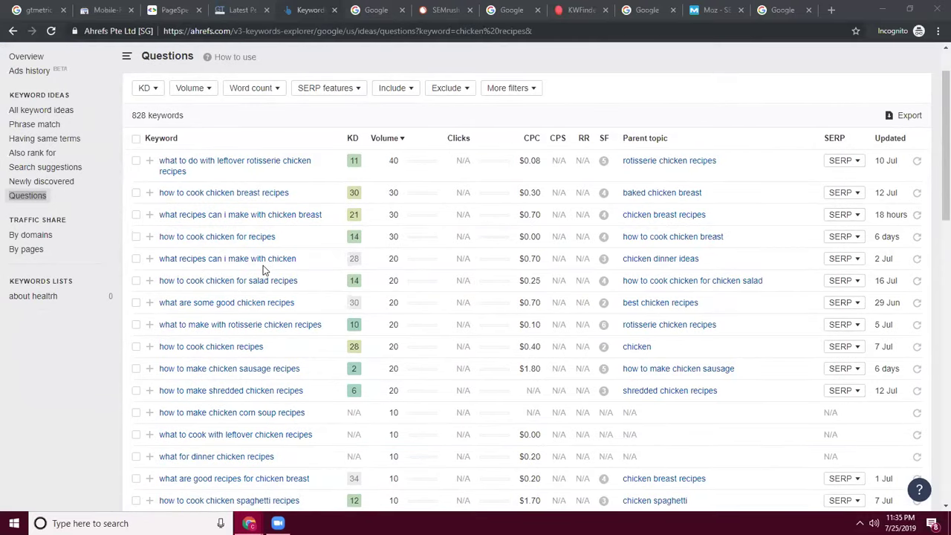
pyautogui.scroll(-5, 255, 275)
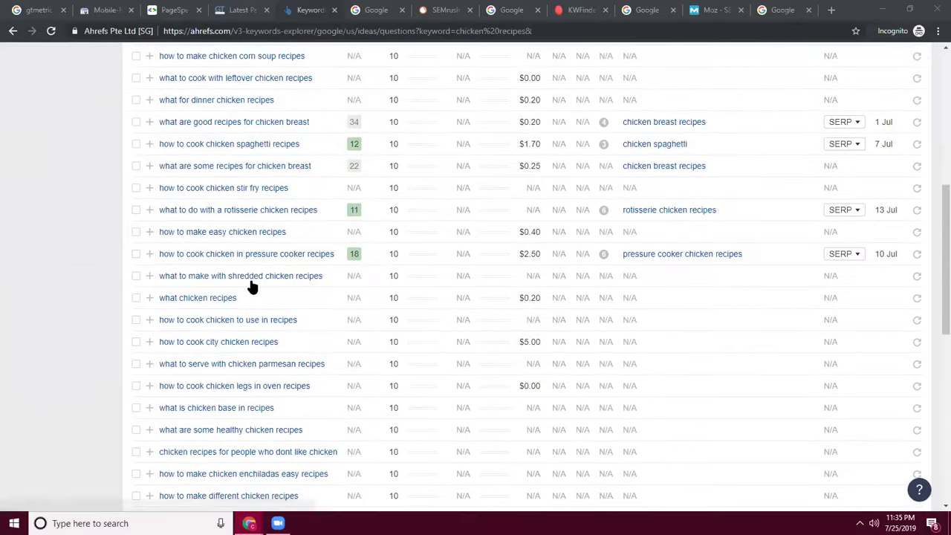
pyautogui.scroll(-10, 253, 283)
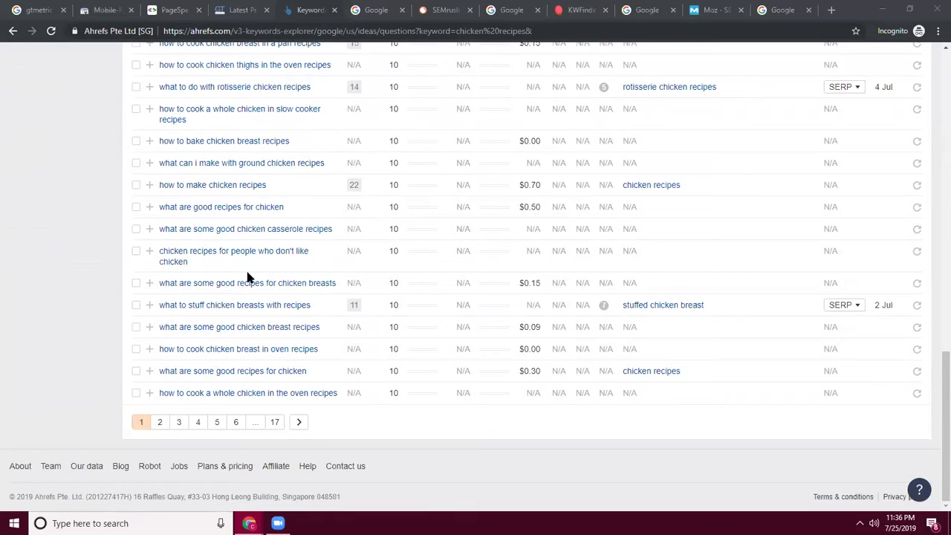
pyautogui.scroll(9, 248, 271)
pyautogui.scroll(3, 247, 271)
pyautogui.moveTo(191, 82); pyautogui.dragTo(110, 188)
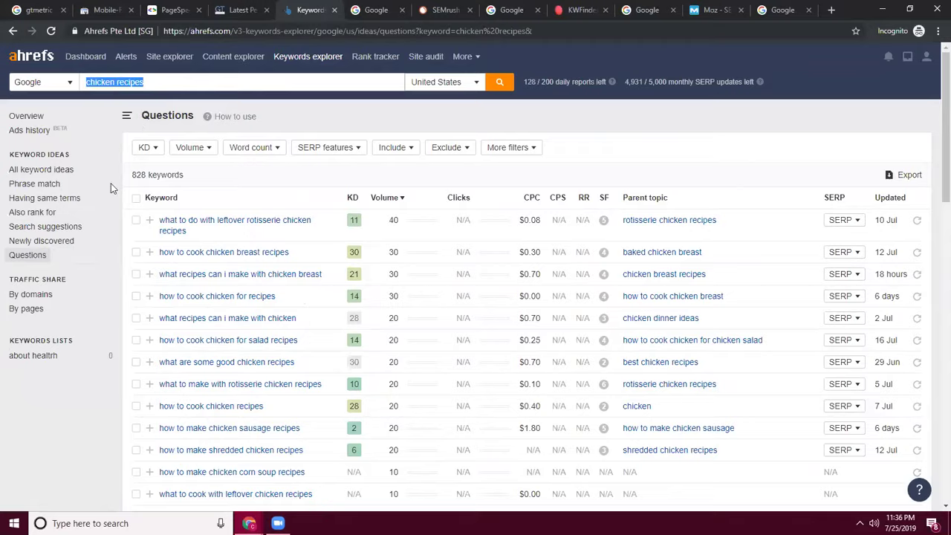
pyautogui.scroll(-2, 61, 149)
pyautogui.scroll(1, 47, 295)
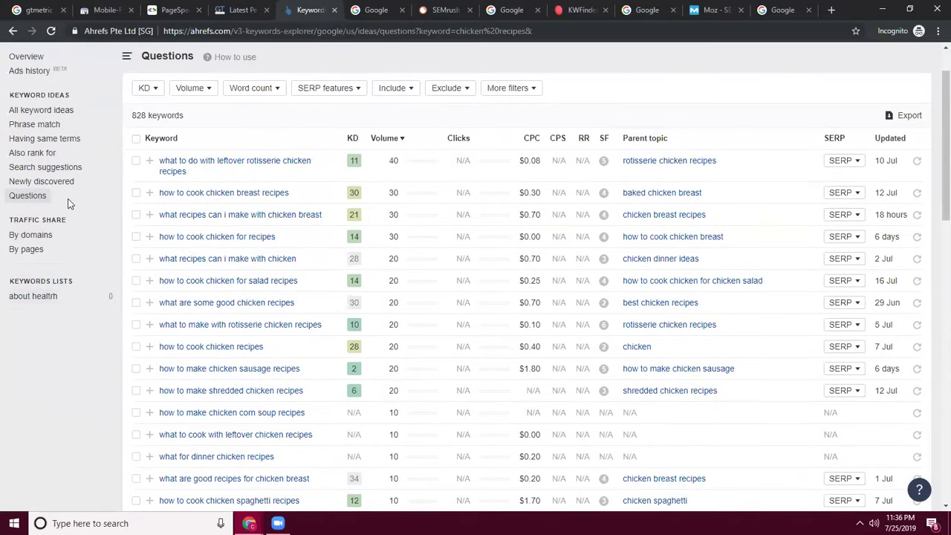
pyautogui.moveTo(45, 196); pyautogui.dragTo(7, 192)
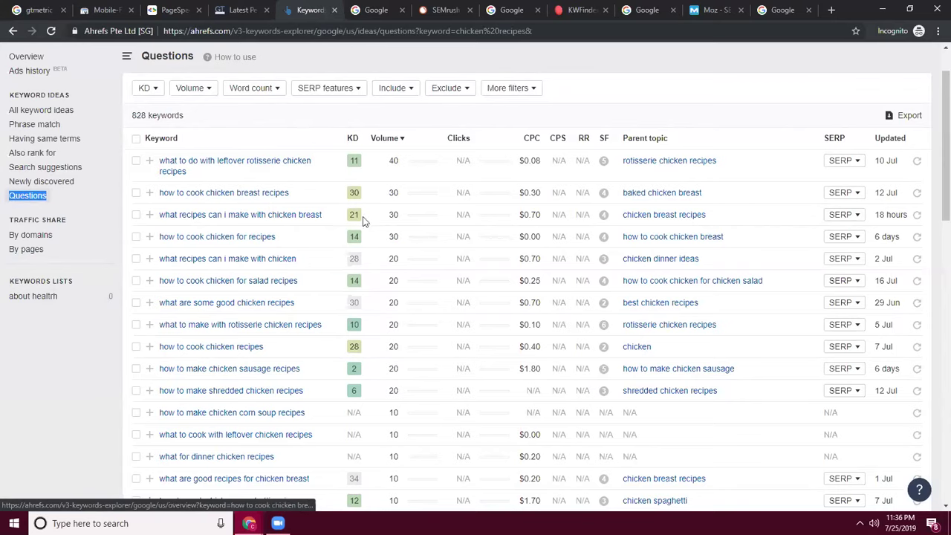
pyautogui.scroll(1, 267, 249)
pyautogui.scroll(-4, 266, 245)
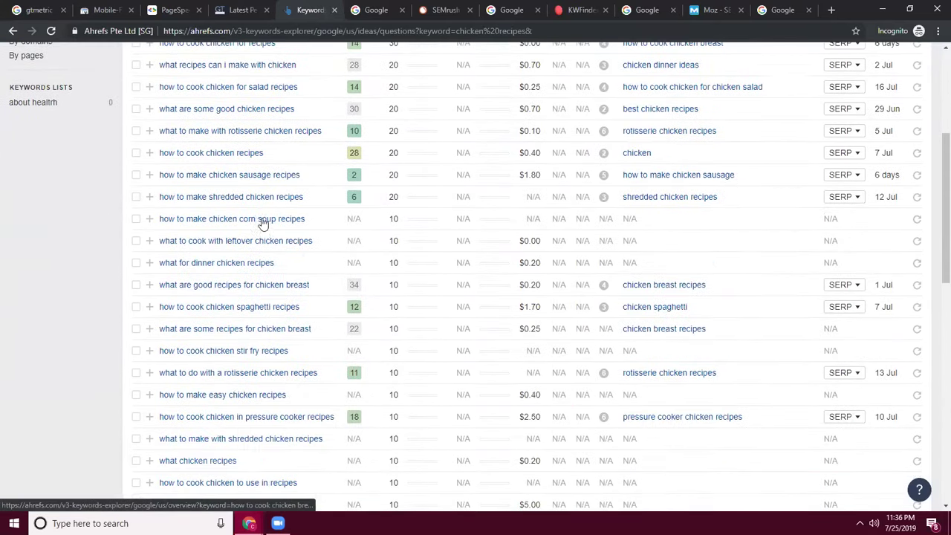
pyautogui.scroll(-8, 265, 256)
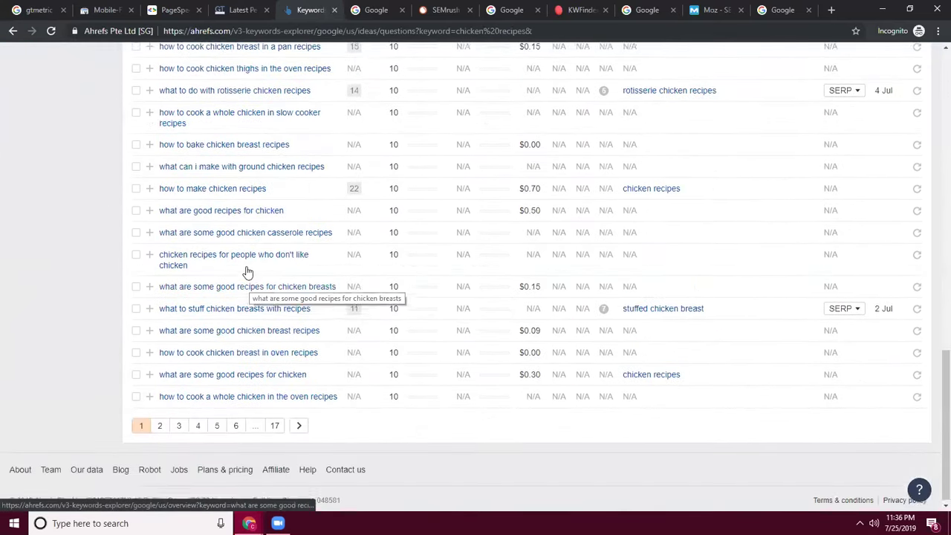
pyautogui.scroll(6, 246, 270)
pyautogui.scroll(7, 244, 270)
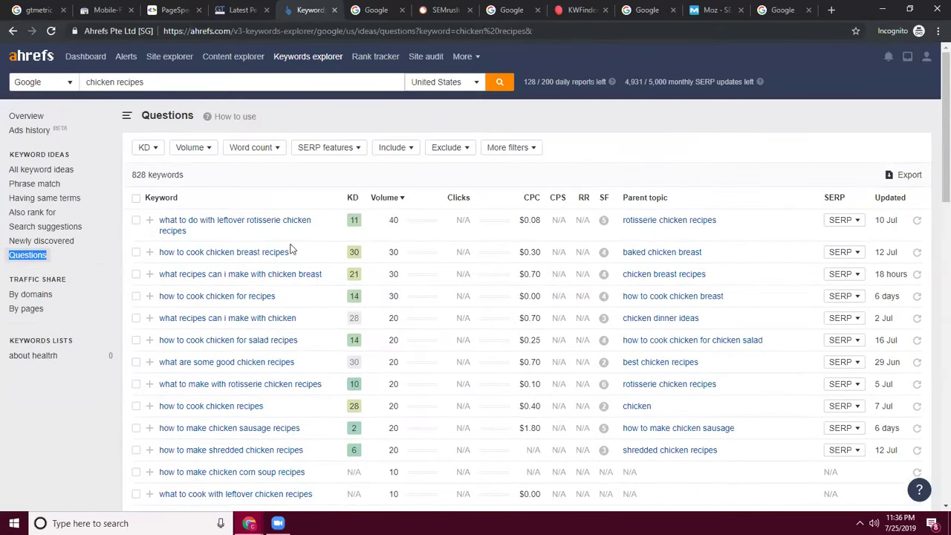
pyautogui.scroll(-3, 298, 251)
pyautogui.click(136, 213)
pyautogui.click(137, 257)
pyautogui.click(136, 300)
pyautogui.click(137, 323)
pyautogui.scroll(-2, 138, 331)
pyautogui.click(134, 226)
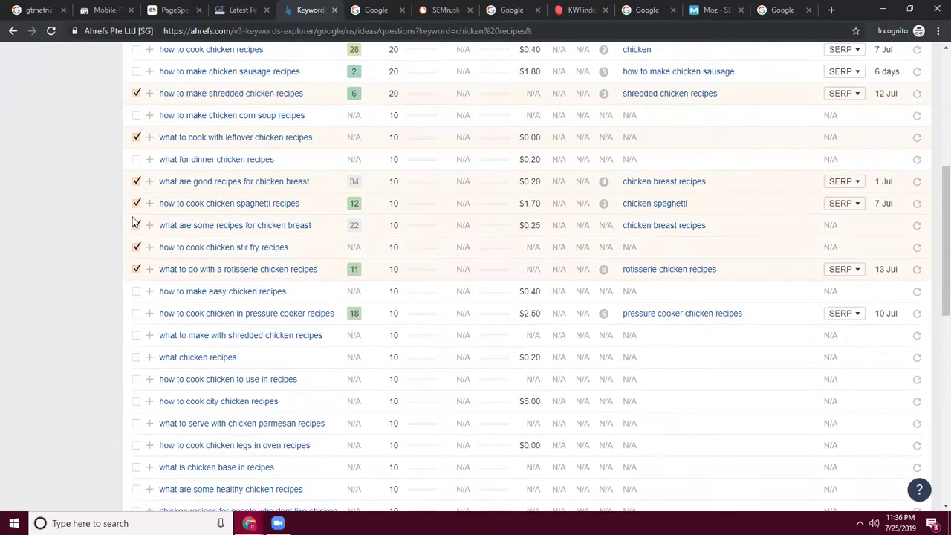
pyautogui.scroll(6, 169, 288)
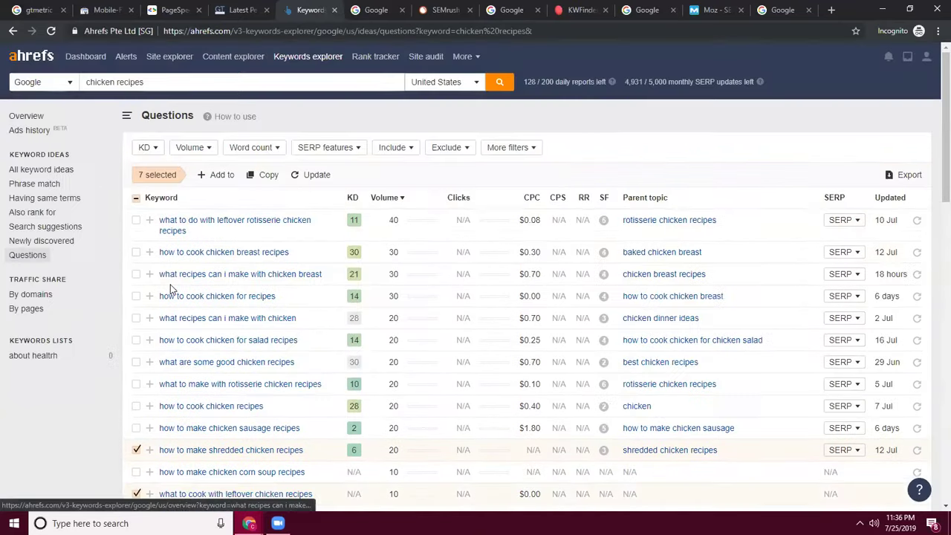
pyautogui.click(136, 198)
# Select all the listed question keywords and export all 828 rows to CSV with Microsoft Excel (UTF-16) encoding
pyautogui.scroll(-20, 225, 350)
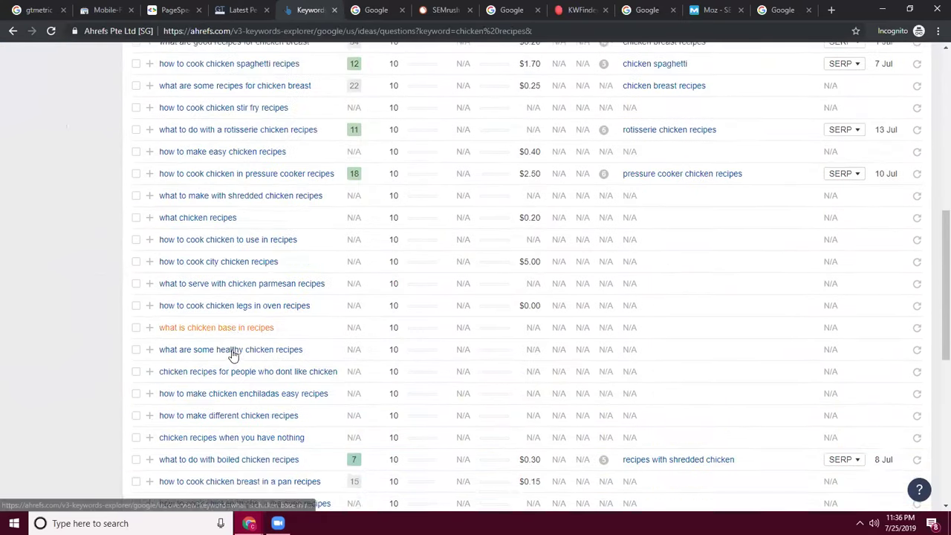
pyautogui.scroll(4, 213, 366)
pyautogui.scroll(10, 211, 363)
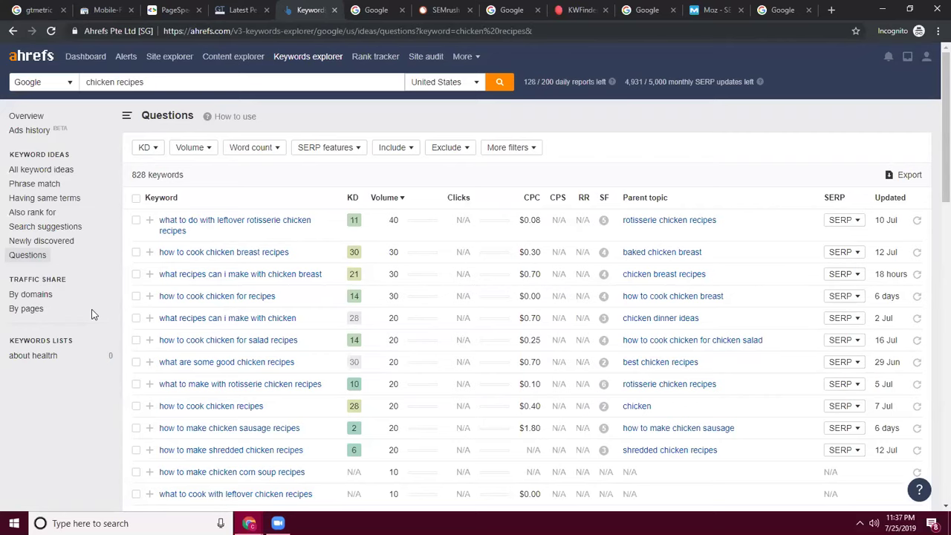
pyautogui.scroll(-20, 92, 313)
pyautogui.scroll(1, 93, 314)
pyautogui.scroll(20, 93, 314)
pyautogui.click(136, 198)
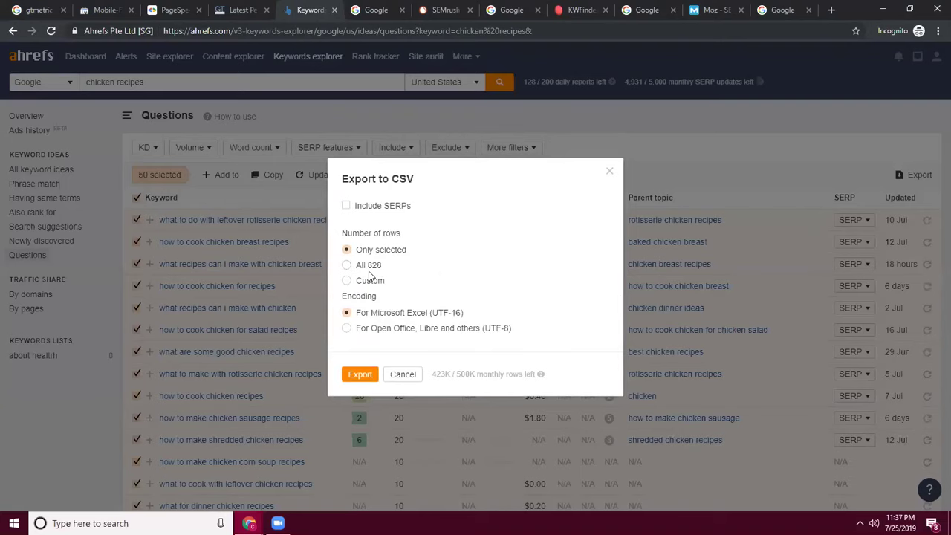
pyautogui.click(369, 267)
pyautogui.click(360, 376)
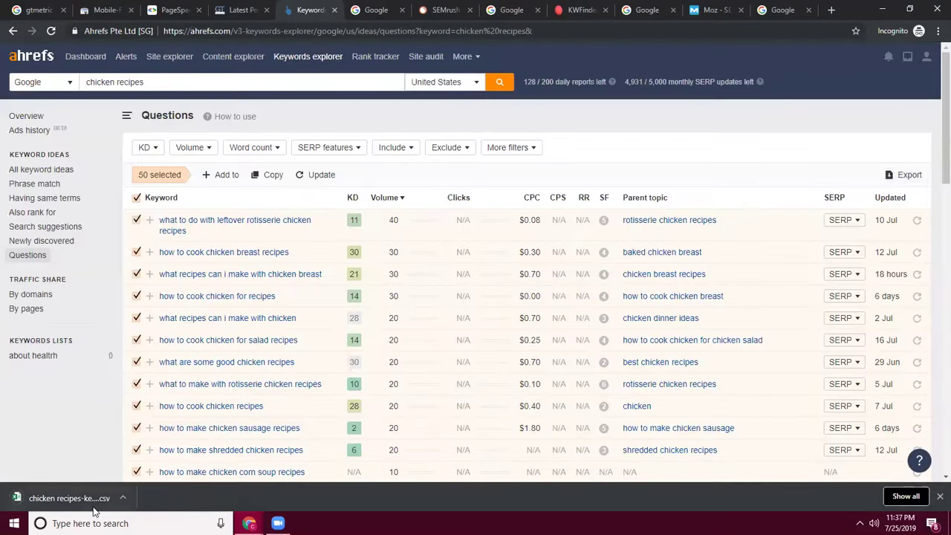
# Open the exported CSV in Excel and widen the Keyword column to read the full questions down the list
pyautogui.click(106, 502)
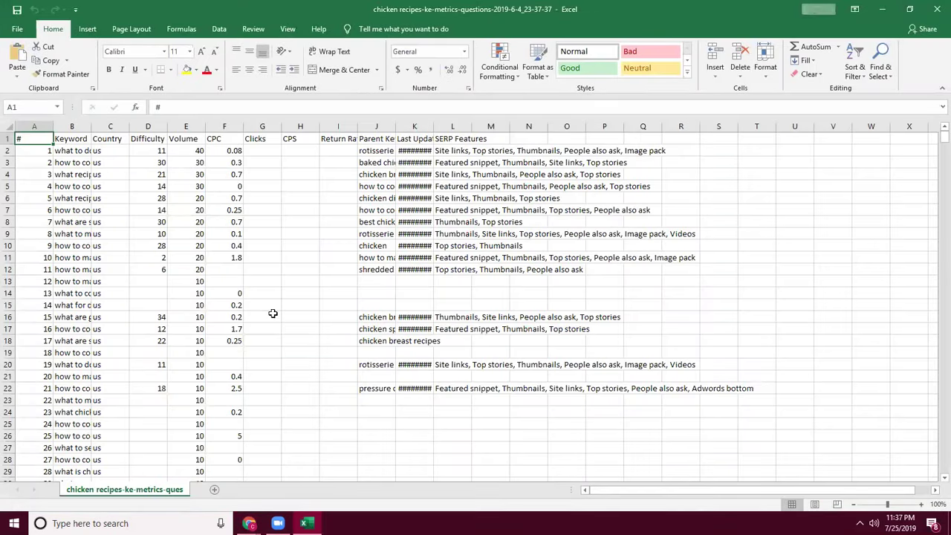
pyautogui.doubleClick(91, 127)
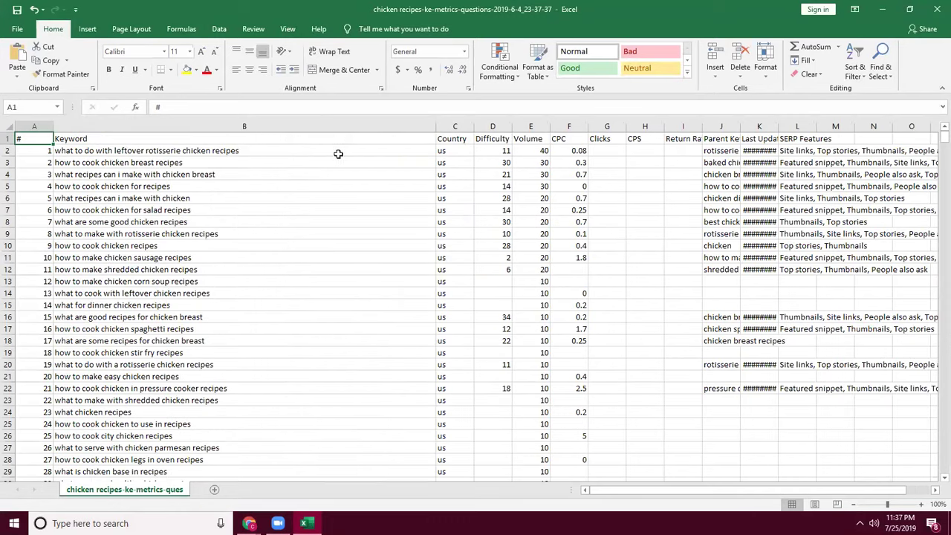
pyautogui.click(355, 151)
pyautogui.moveTo(355, 150); pyautogui.dragTo(401, 399)
pyautogui.scroll(-12, 263, 315)
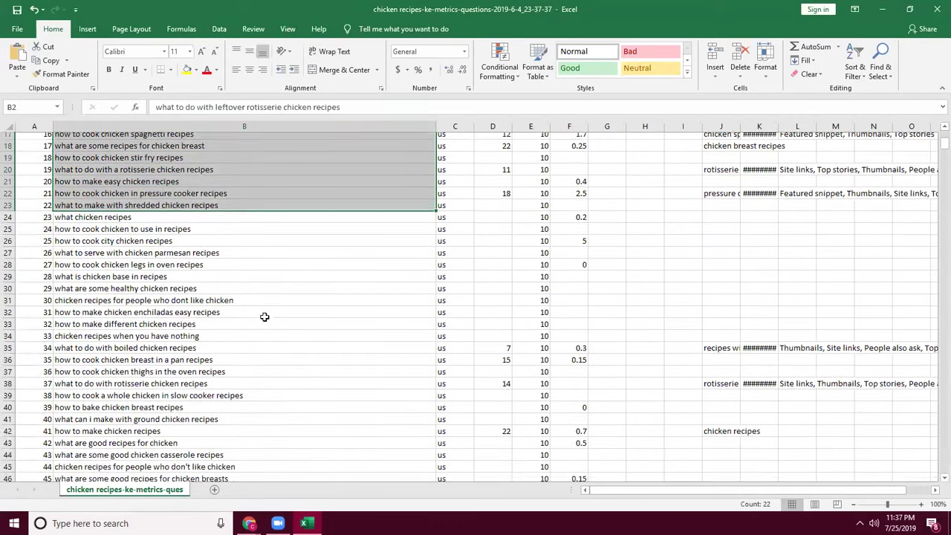
pyautogui.scroll(-20, 267, 321)
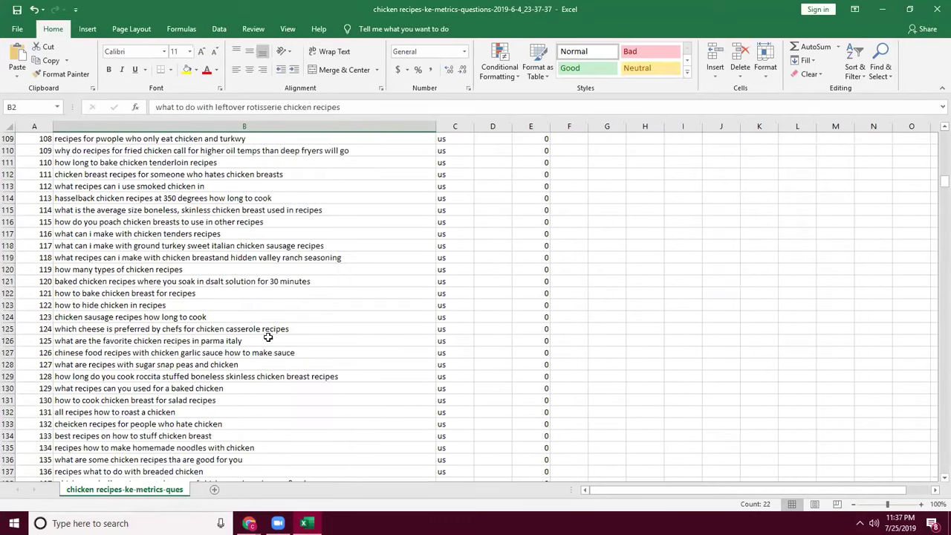
# Read through the exported questions in the Keyword column well beyond row 200, returning to the start of the list
pyautogui.scroll(-20, 291, 342)
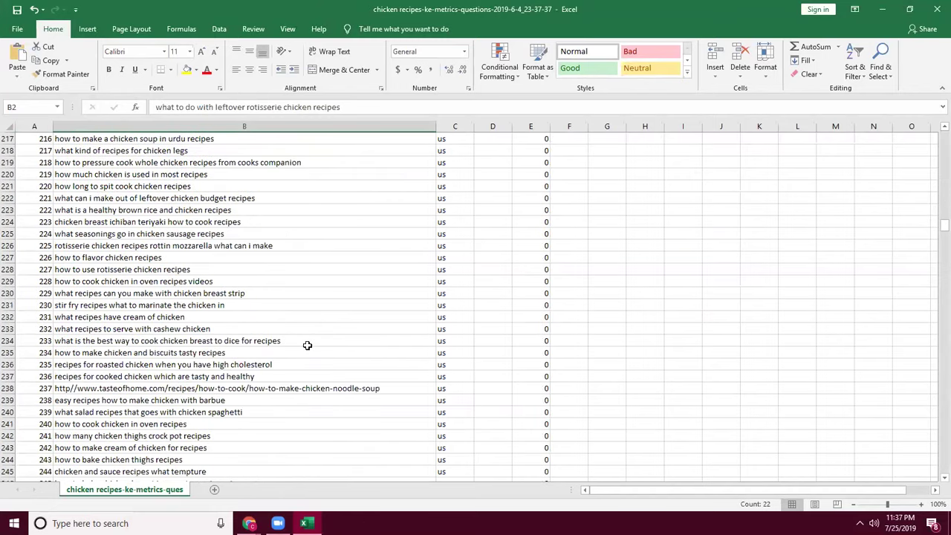
pyautogui.scroll(-8, 305, 347)
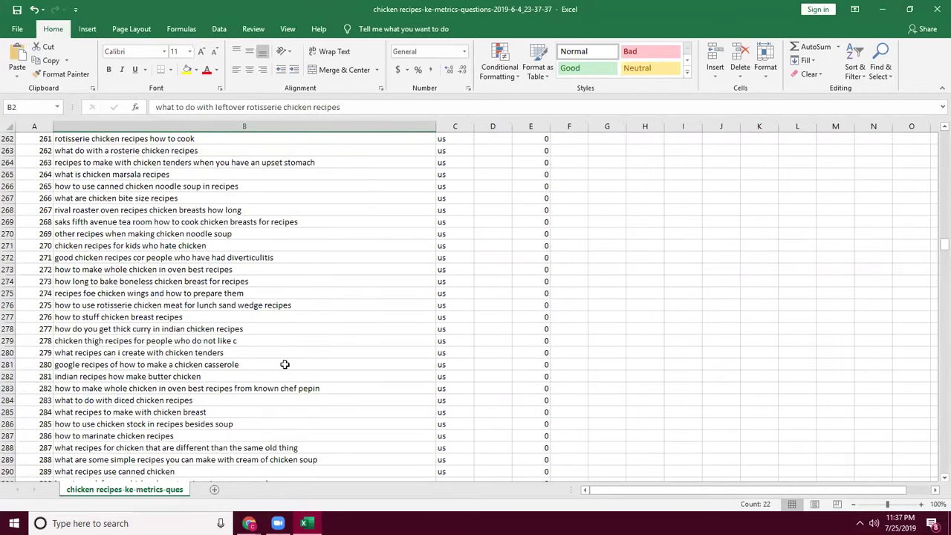
pyautogui.scroll(7, 285, 365)
pyautogui.scroll(20, 262, 325)
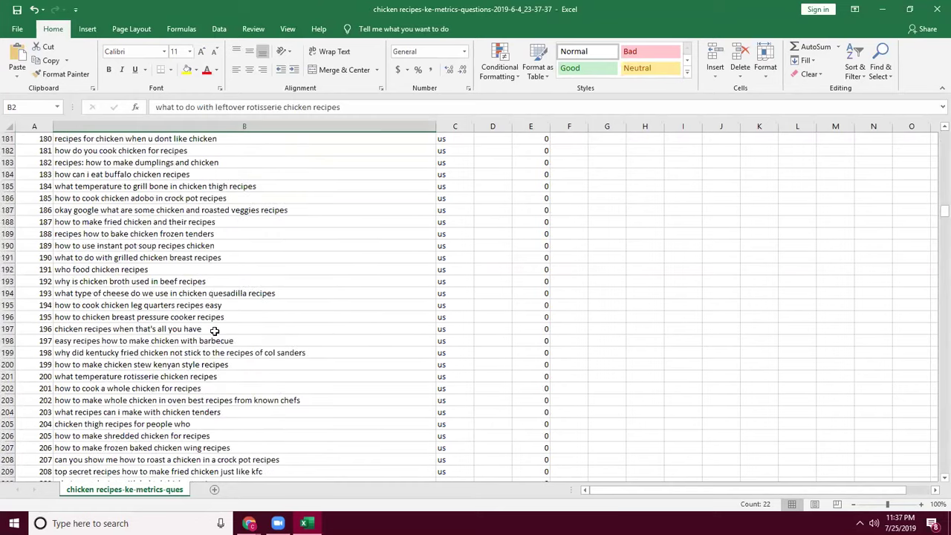
pyautogui.scroll(20, 205, 328)
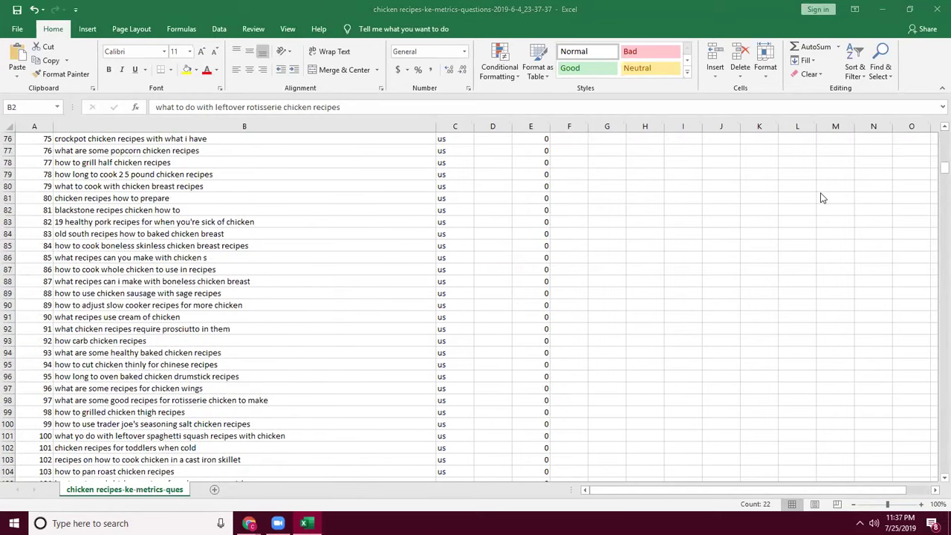
pyautogui.scroll(20, 252, 375)
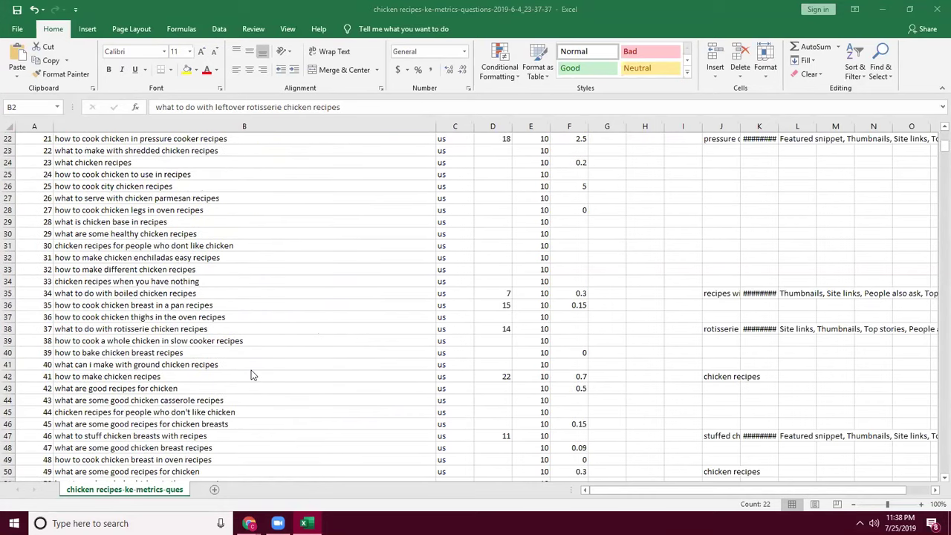
pyautogui.scroll(1, 251, 375)
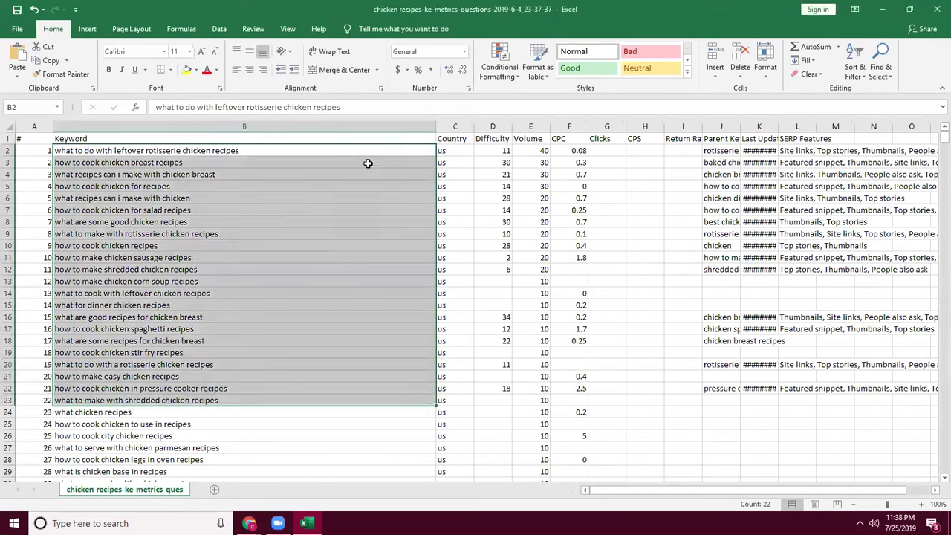
# Highlight the first question keywords in the Keyword column, cells B2 to B24
pyautogui.moveTo(358, 151); pyautogui.dragTo(331, 347)
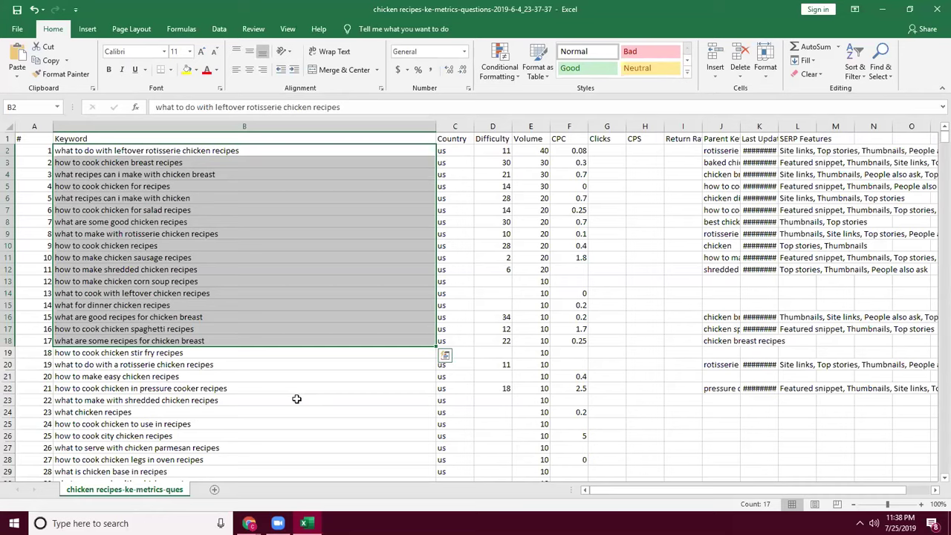
pyautogui.press('Escape')
pyautogui.click(294, 315)
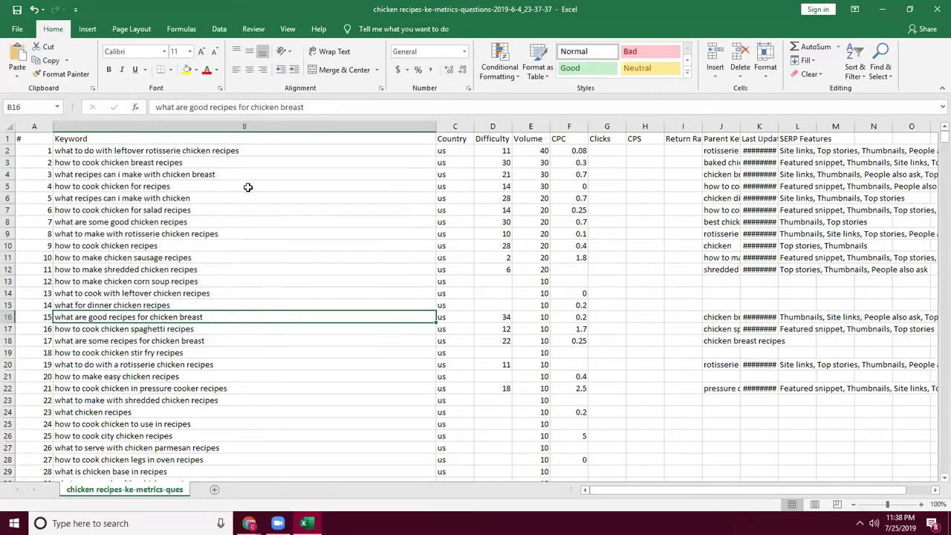
pyautogui.moveTo(272, 153); pyautogui.dragTo(253, 406)
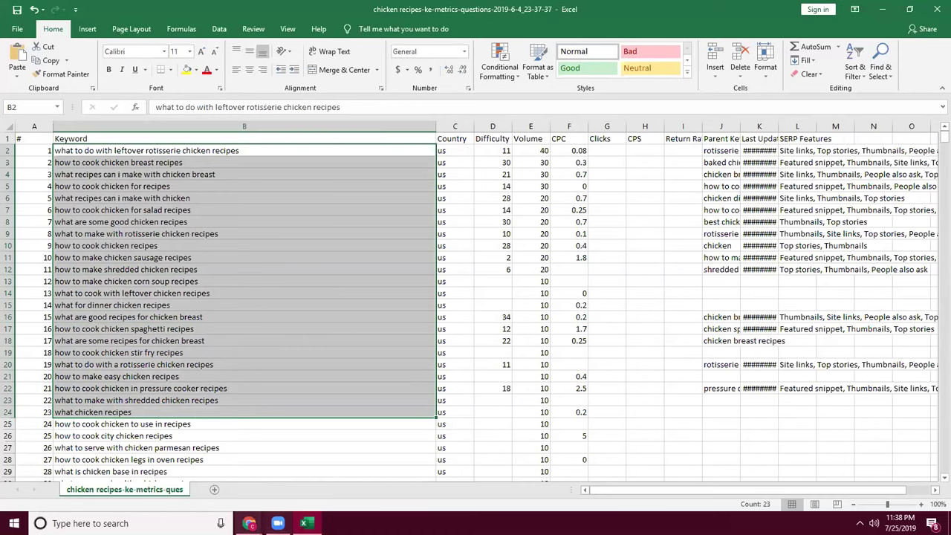
# Switch to the Ahrefs Keywords Explorer window in Chrome and deselect all the question keywords
pyautogui.click(249, 523)
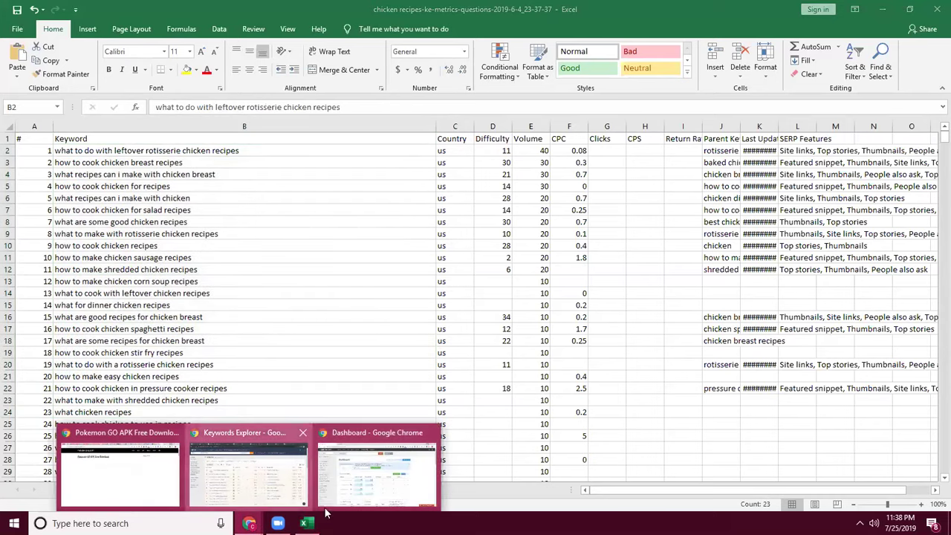
pyautogui.click(284, 474)
pyautogui.click(136, 198)
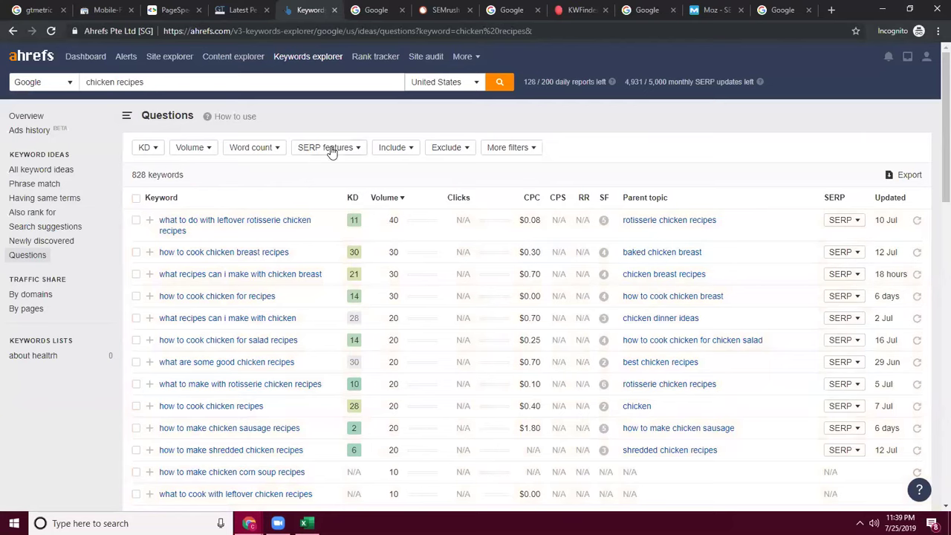
pyautogui.click(261, 148)
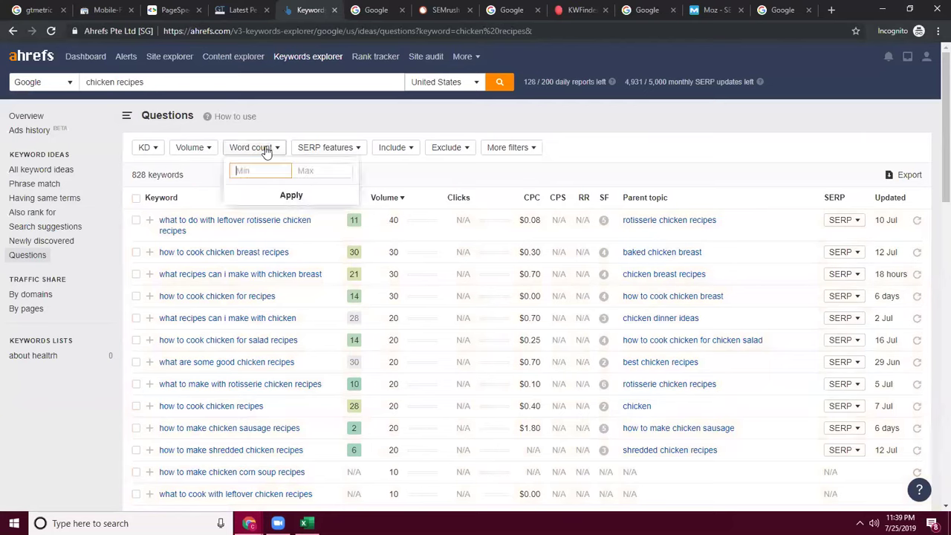
pyautogui.click(278, 182)
pyautogui.click(269, 170)
pyautogui.write('5')
pyautogui.doubleClick(252, 172)
pyautogui.press('BackSpace')
pyautogui.moveTo(71, 258); pyautogui.dragTo(3, 258)
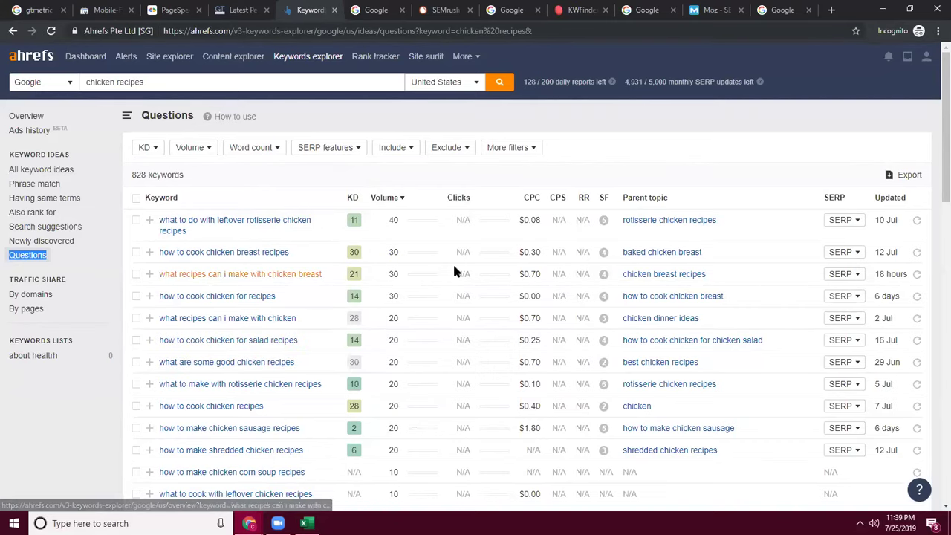
# Skim the question keywords and open the Phrase match keyword ideas for "chicken recipes"
pyautogui.scroll(-15, 271, 334)
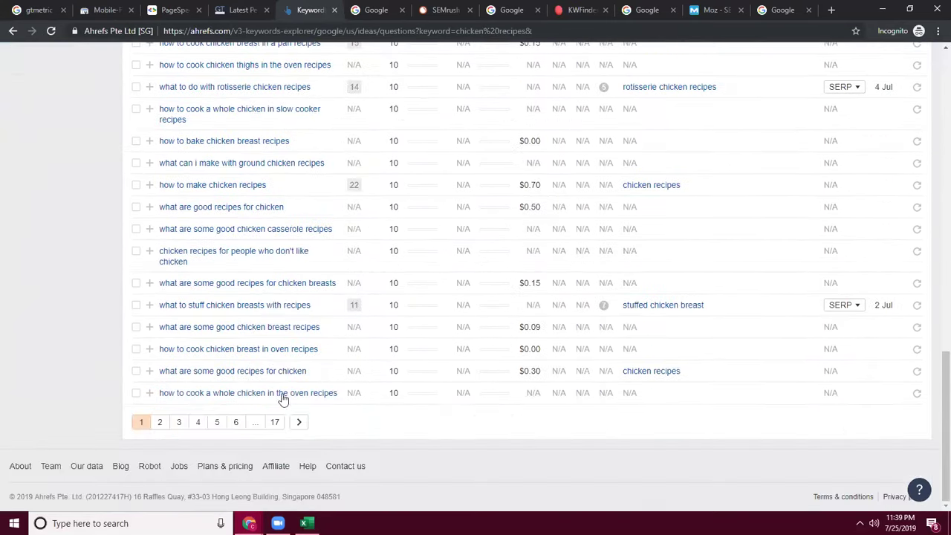
pyautogui.scroll(10, 295, 377)
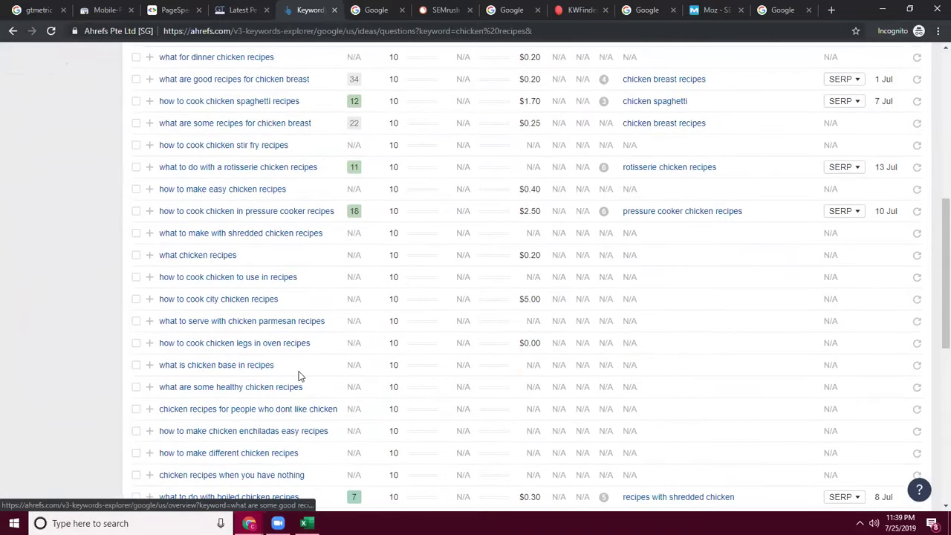
pyautogui.scroll(10, 300, 377)
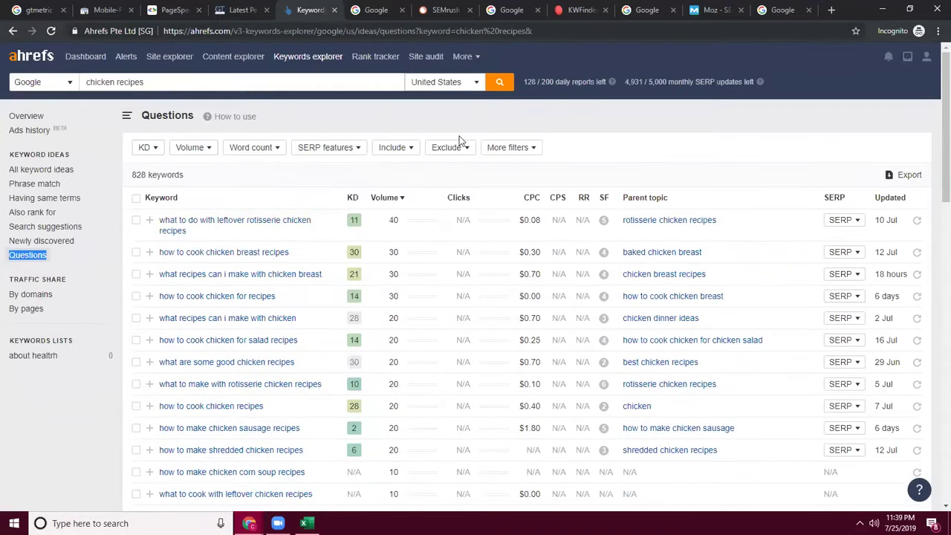
pyautogui.click(234, 172)
pyautogui.click(52, 186)
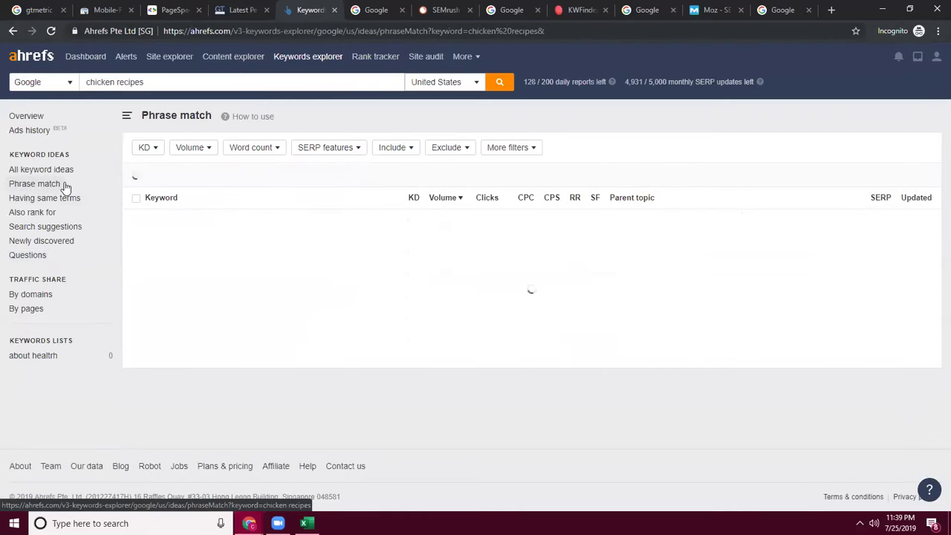
# Filter the phrase match keywords to a minimum word count of 6
pyautogui.scroll(-2, 329, 191)
pyautogui.scroll(1, 227, 124)
pyautogui.scroll(1, 226, 119)
pyautogui.click(267, 148)
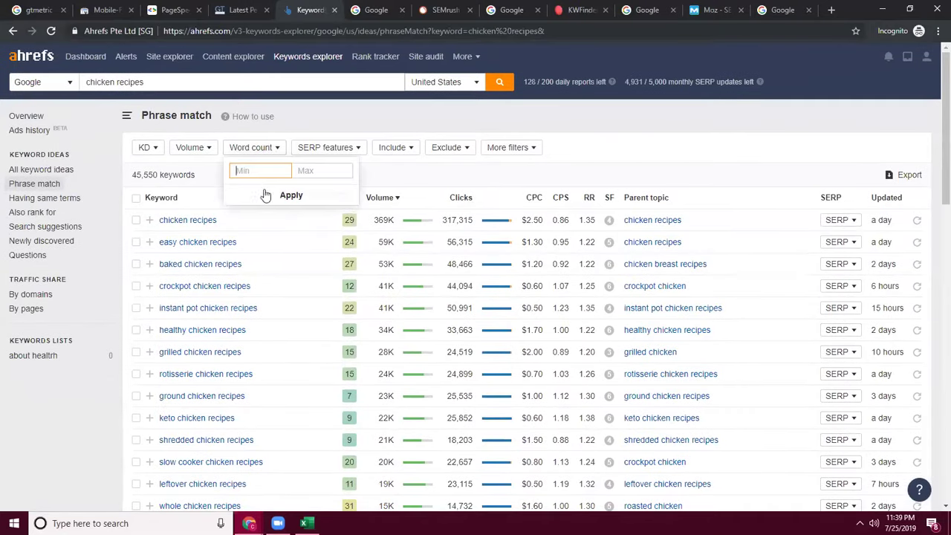
pyautogui.write('6')
pyautogui.moveTo(255, 172); pyautogui.dragTo(231, 174)
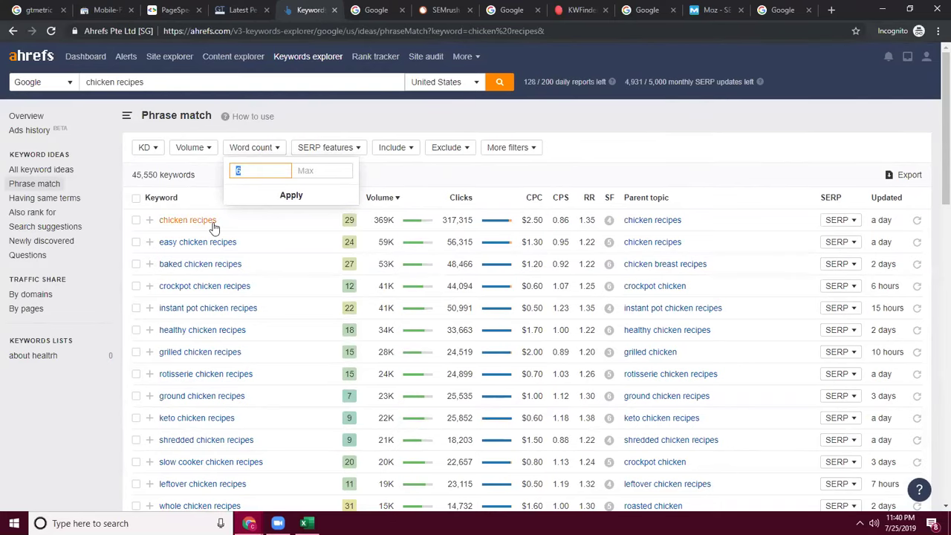
pyautogui.click(290, 197)
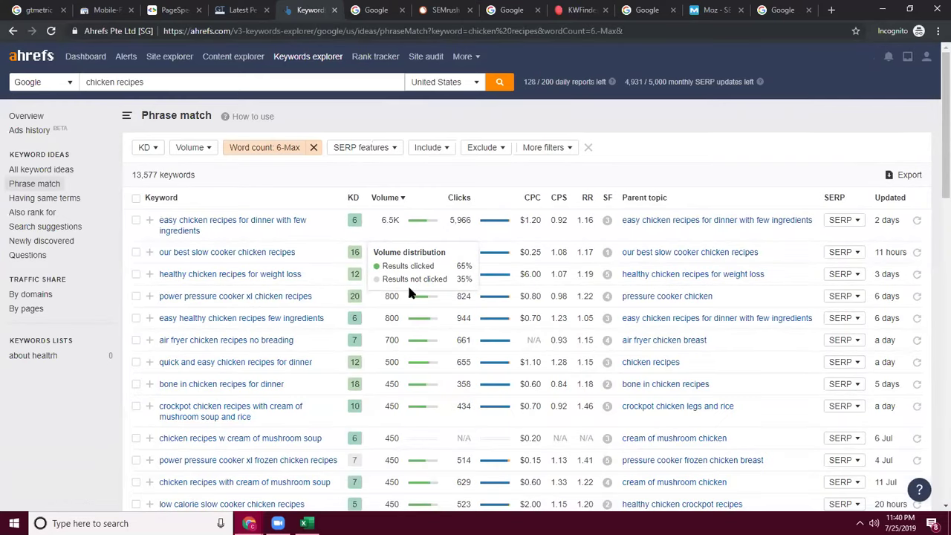
# Skim the long phrase match keywords and filter them to a minimum search volume of 50
pyautogui.scroll(-10, 319, 297)
pyautogui.scroll(-5, 329, 305)
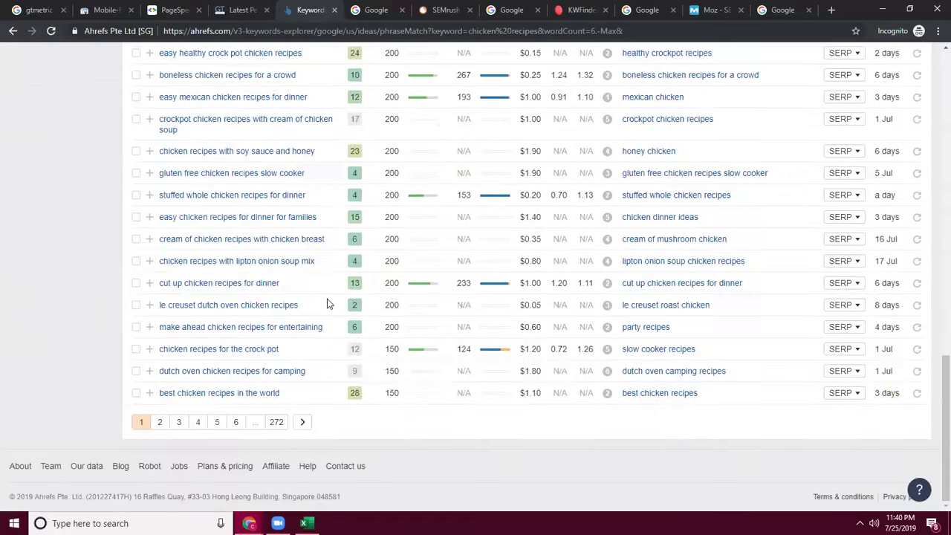
pyautogui.scroll(20, 237, 267)
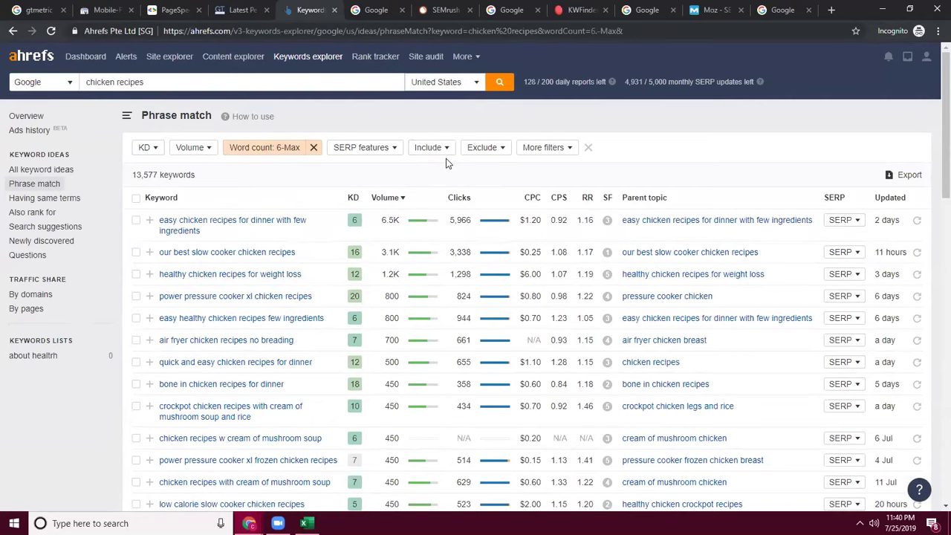
pyautogui.click(195, 150)
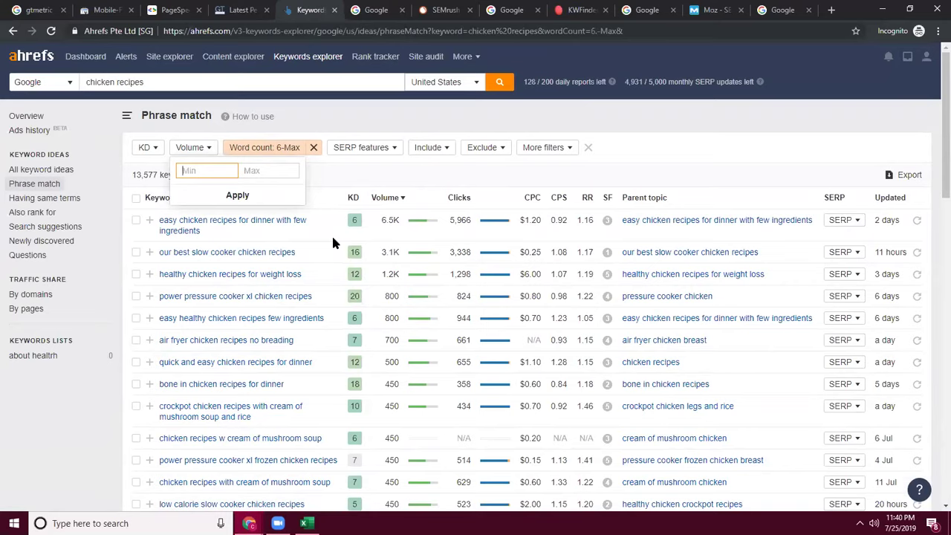
pyautogui.write('50')
pyautogui.click(237, 195)
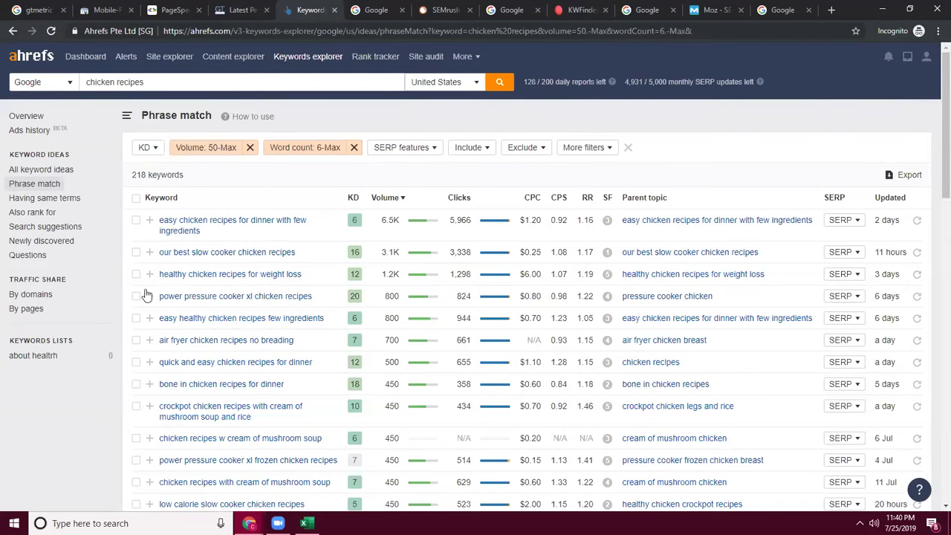
# Look through the filtered phrase match keywords for specific long-tail topics, leaving none of them selected
pyautogui.scroll(-3, 139, 214)
pyautogui.scroll(-15, 148, 236)
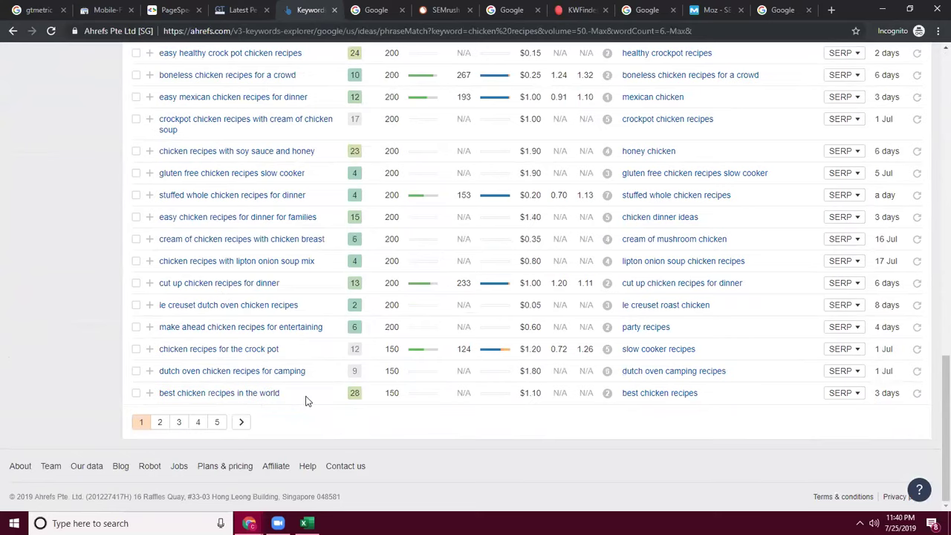
pyautogui.scroll(6, 307, 401)
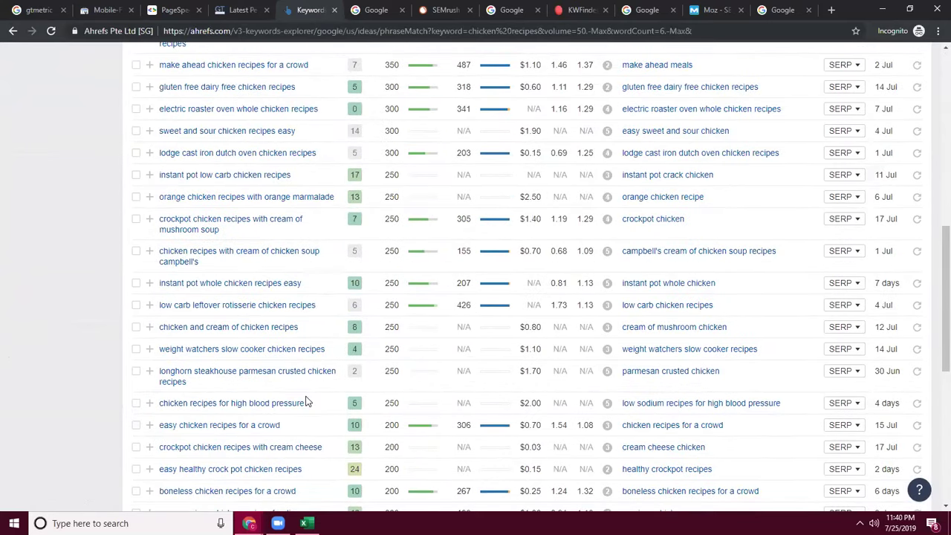
pyautogui.scroll(10, 307, 401)
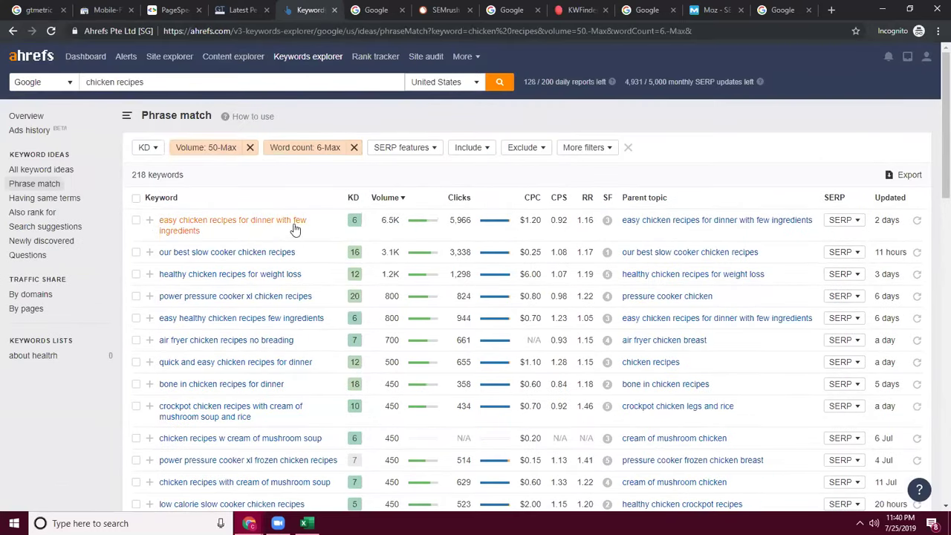
pyautogui.moveTo(304, 226); pyautogui.dragTo(157, 253)
pyautogui.moveTo(301, 275); pyautogui.dragTo(158, 275)
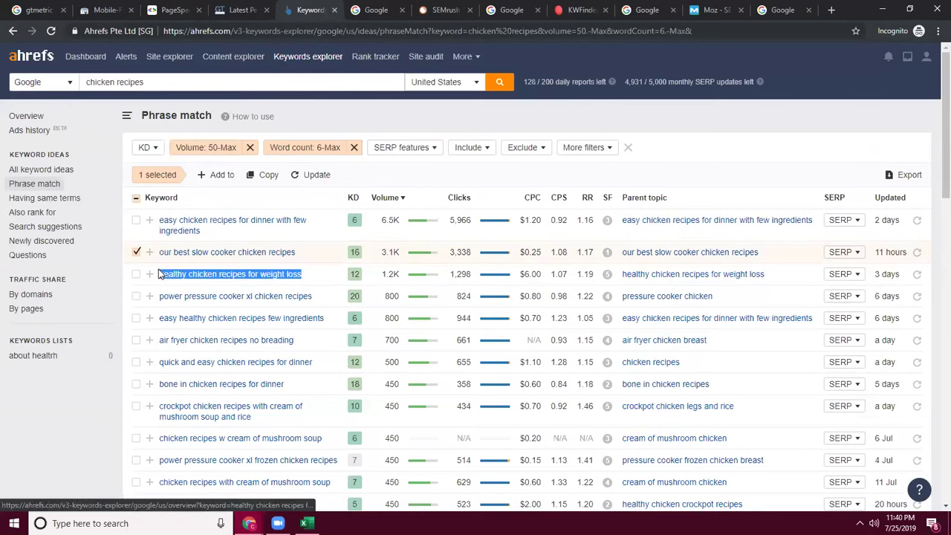
pyautogui.click(137, 276)
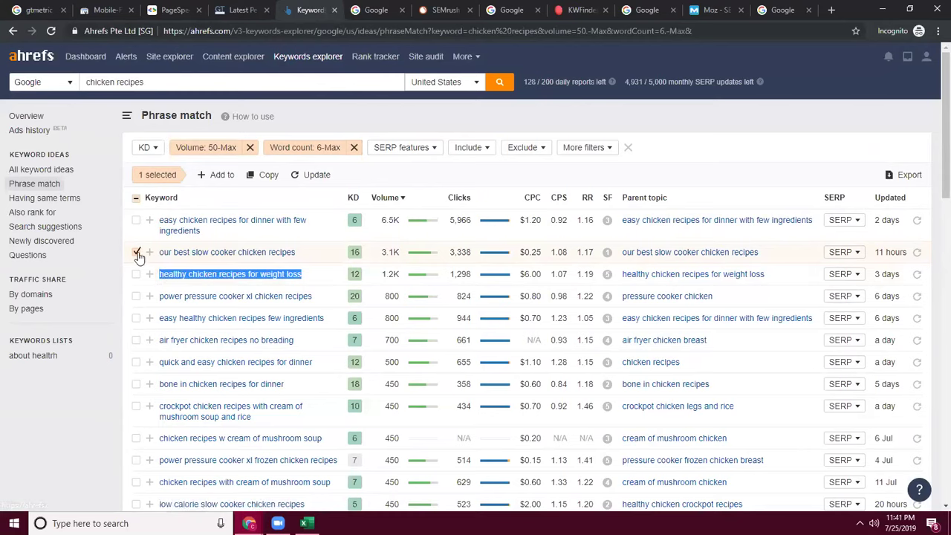
pyautogui.click(136, 252)
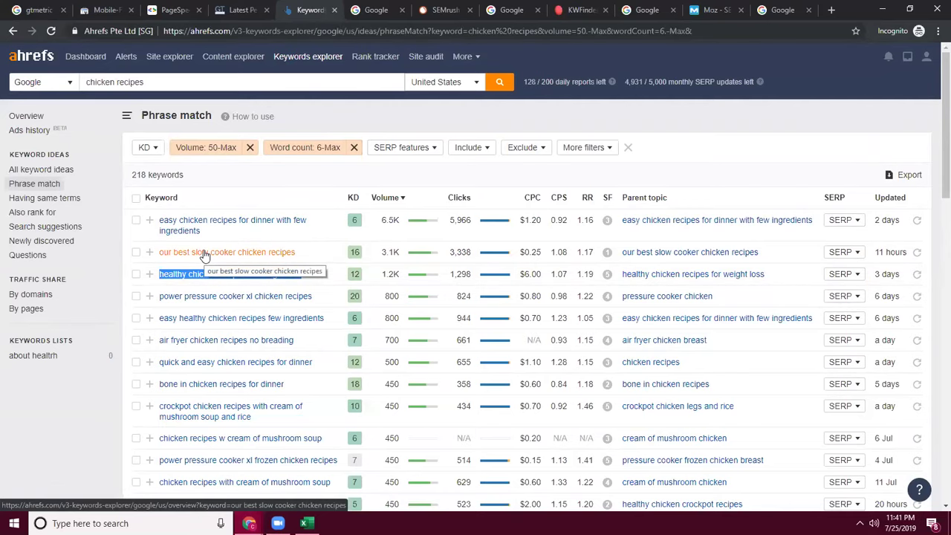
# Select the keywords "gluten free dairy free chicken recipes" and "chicken recipes for high blood pressure" in the filtered list
pyautogui.scroll(-5, 282, 303)
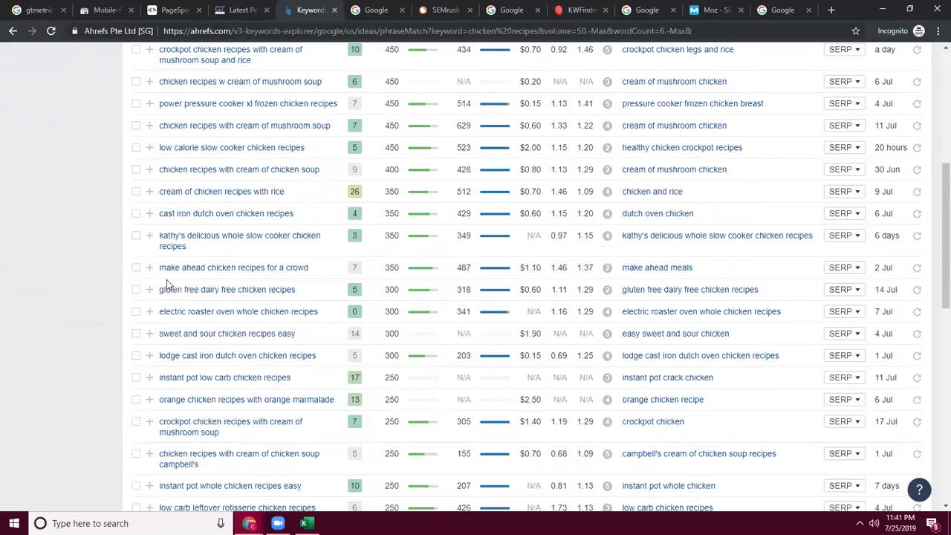
pyautogui.scroll(-1, 141, 283)
pyautogui.moveTo(298, 232); pyautogui.dragTo(140, 239)
pyautogui.click(138, 235)
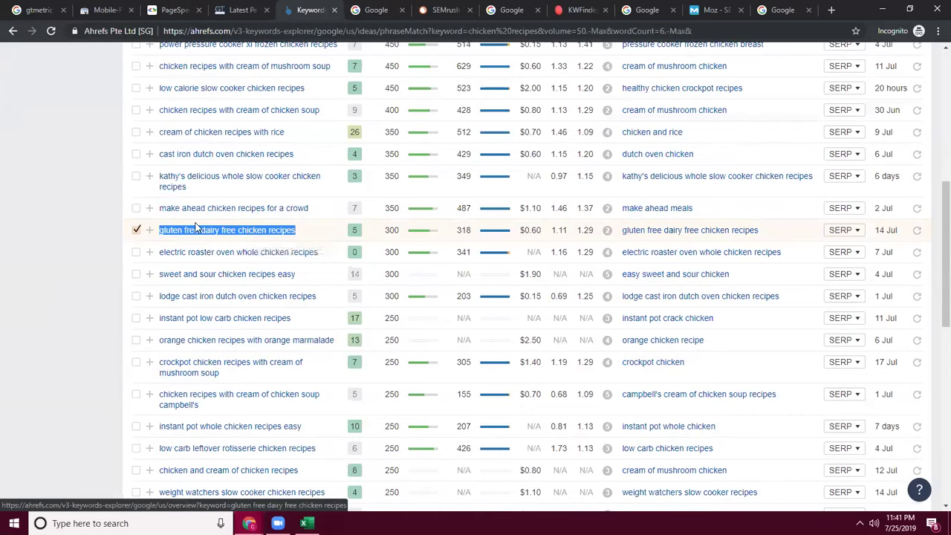
pyautogui.scroll(-2, 202, 229)
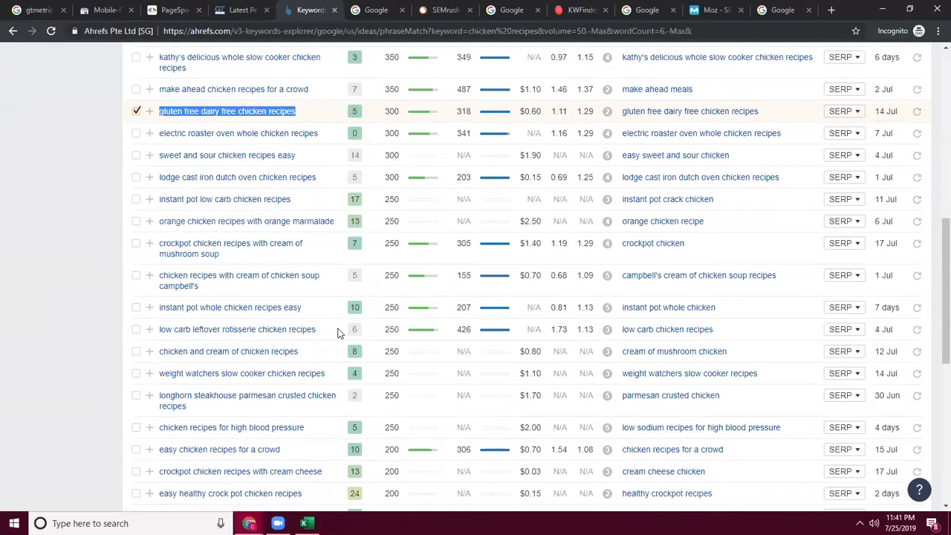
pyautogui.scroll(-2, 331, 334)
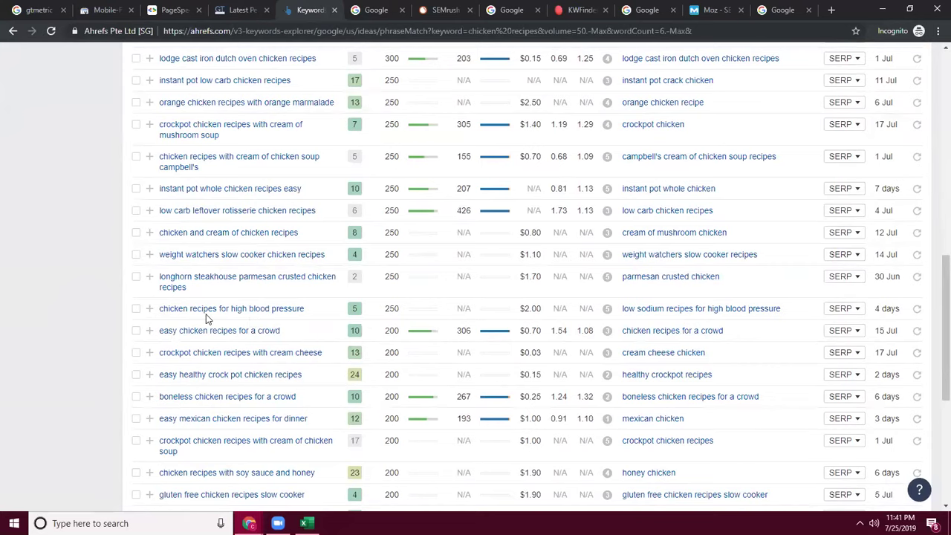
pyautogui.moveTo(309, 317); pyautogui.dragTo(147, 314)
pyautogui.click(136, 309)
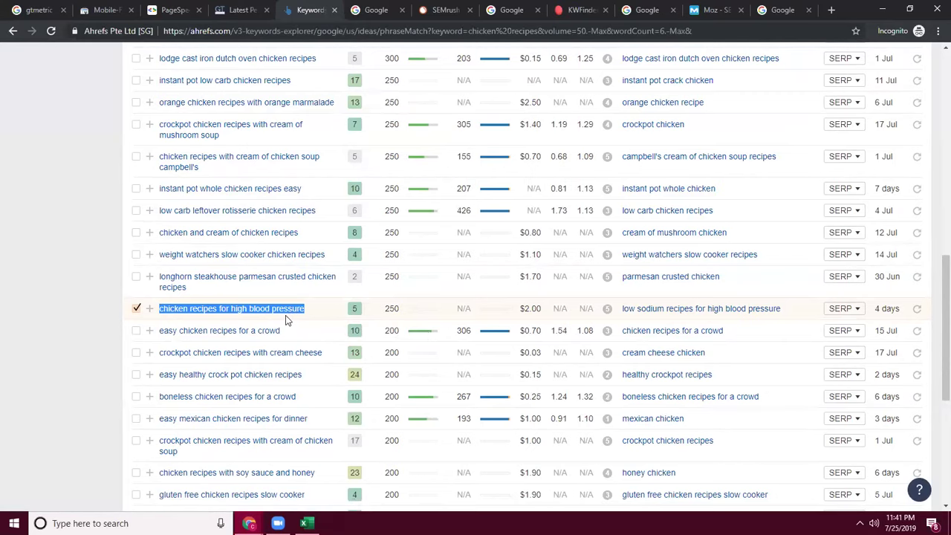
# Clear the selection of all keywords in the filtered phrase match list
pyautogui.scroll(-4, 279, 333)
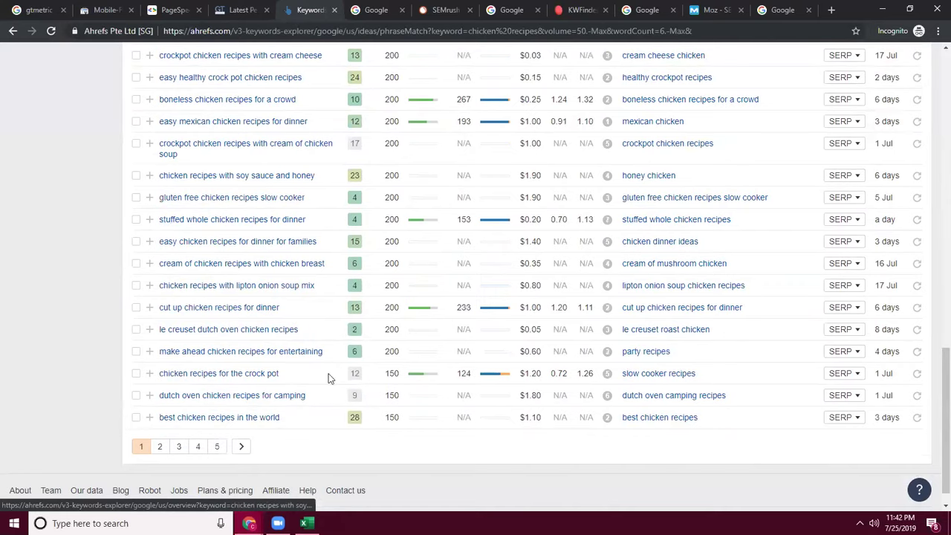
pyautogui.scroll(15, 270, 317)
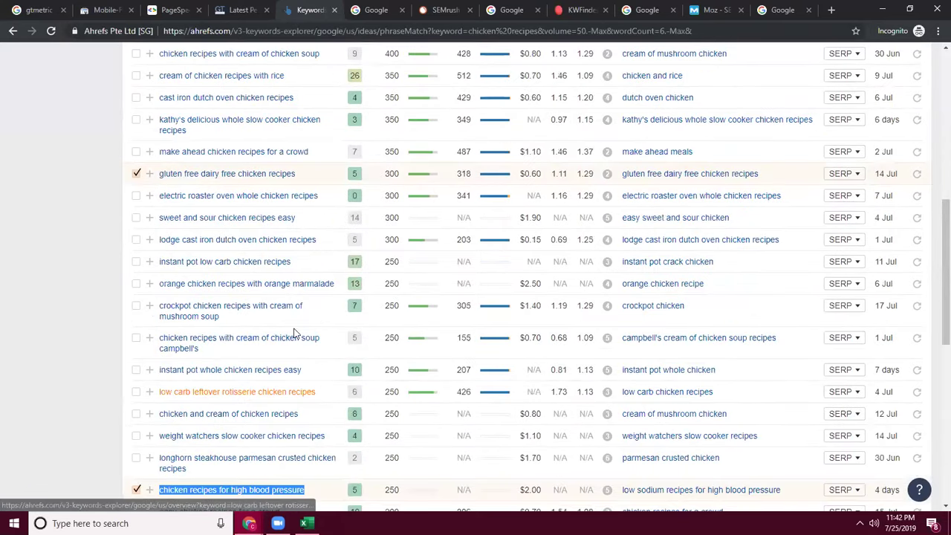
pyautogui.click(136, 199)
pyautogui.click(135, 199)
pyautogui.click(136, 199)
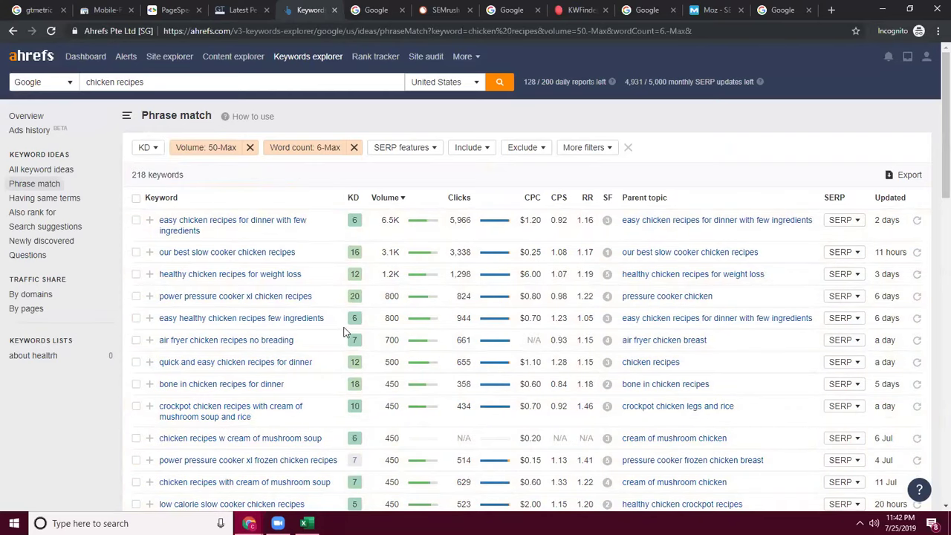
# Skim the filtered keywords around "chicken recipes for high blood pressure" to the end of the page, and open Site Explorer
pyautogui.scroll(-10, 303, 341)
pyautogui.tripleClick(292, 349)
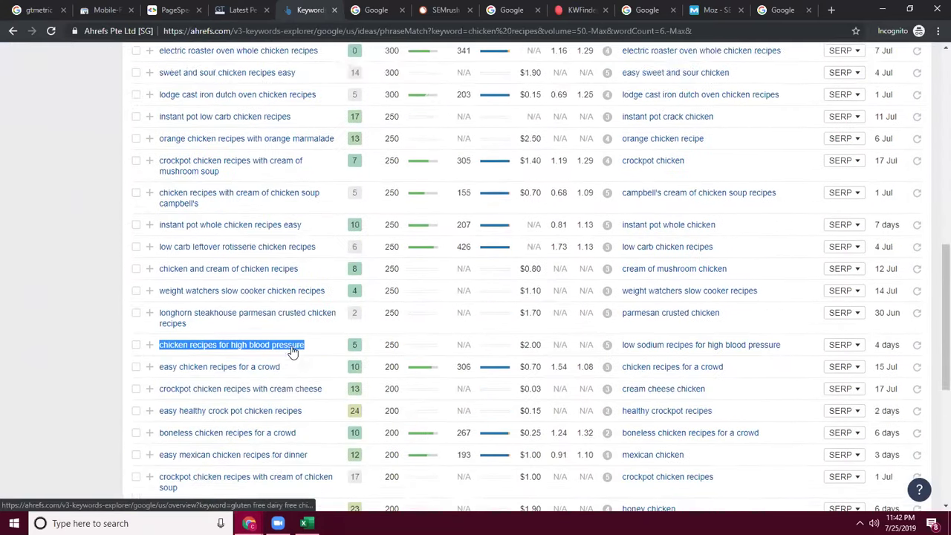
pyautogui.scroll(-1, 292, 351)
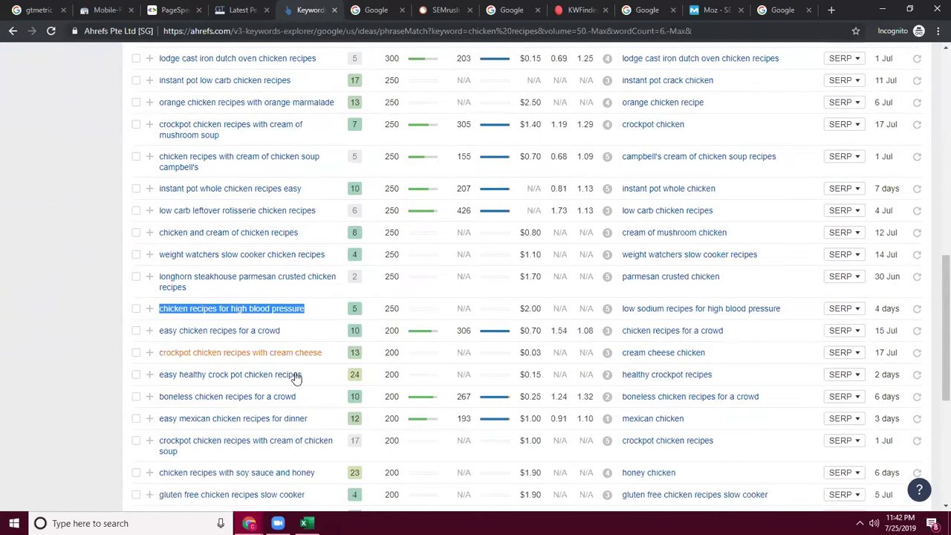
pyautogui.scroll(-5, 308, 394)
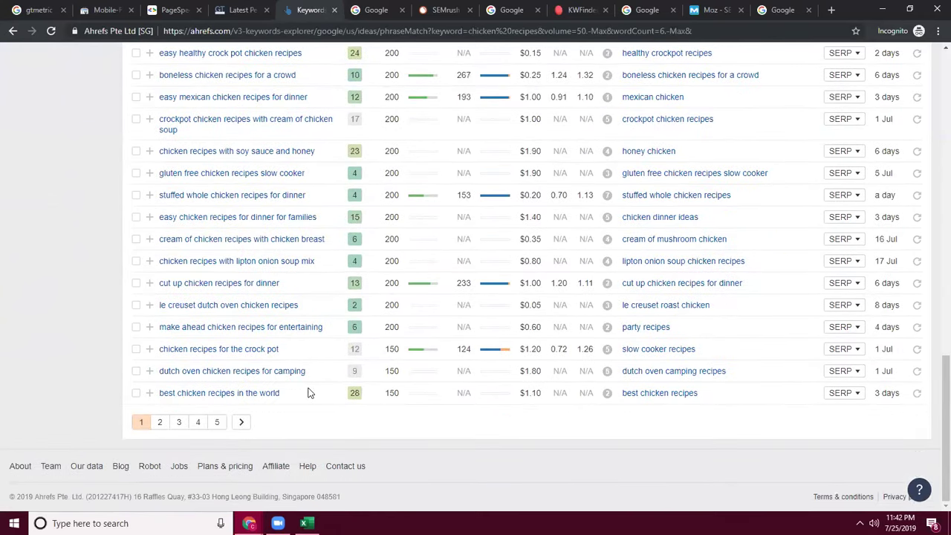
pyautogui.scroll(5, 311, 392)
pyautogui.press('Home')
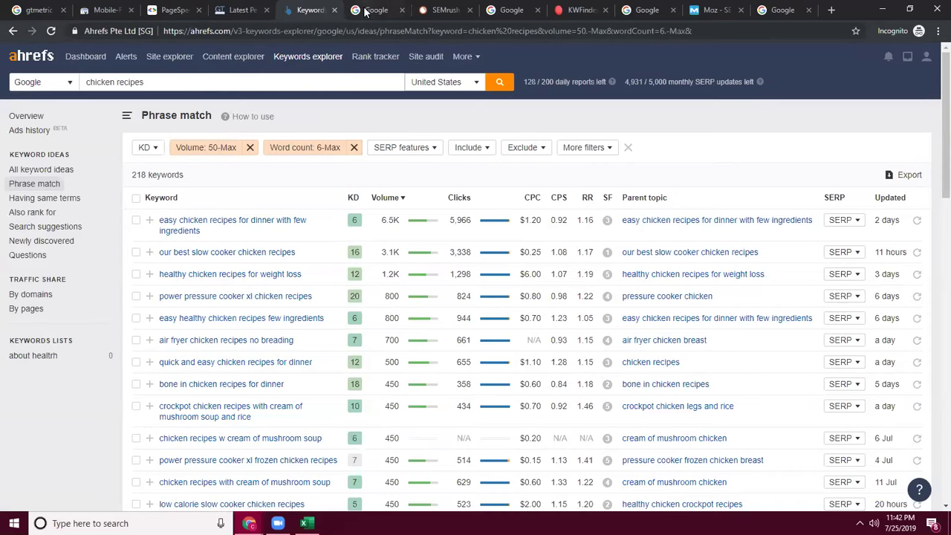
pyautogui.click(172, 59)
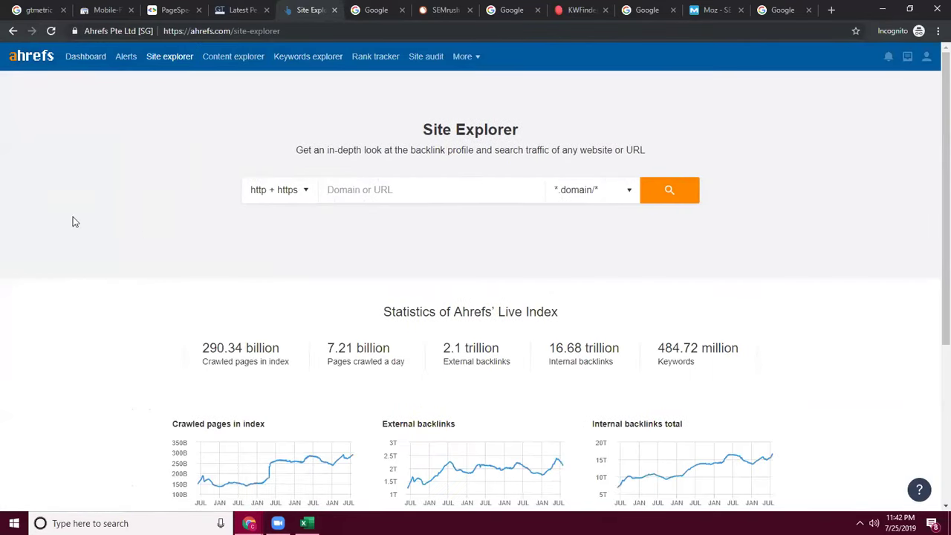
# Switch to the Google results for "gtmetric" and empty the search box
pyautogui.click(41, 12)
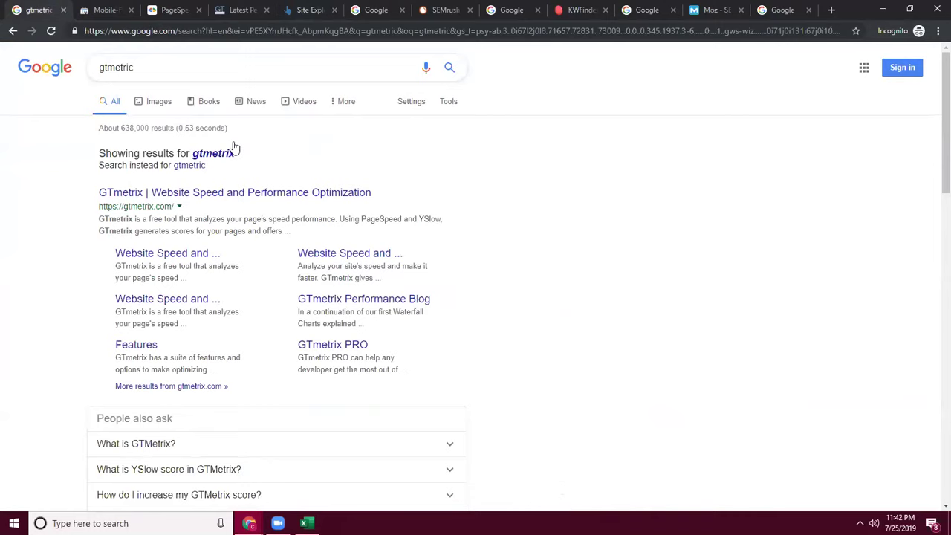
pyautogui.click(257, 65)
pyautogui.write('how to')
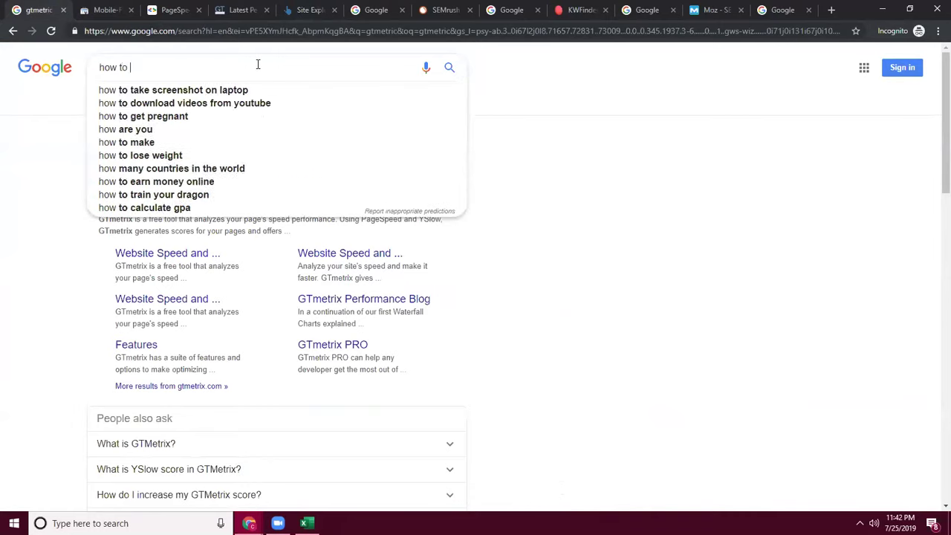
pyautogui.press('BackSpace')
pyautogui.press('BackSpace')
pyautogui.press('BackSpace')
pyautogui.press('BackSpace')
pyautogui.press('BackSpace')
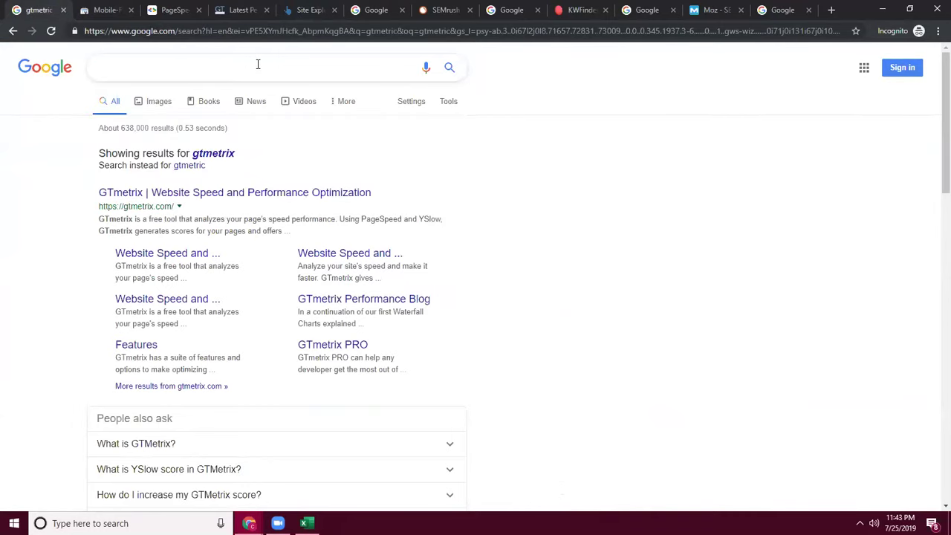
# Search Google by voice for "what are the best chicken recipes"
pyautogui.click(427, 69)
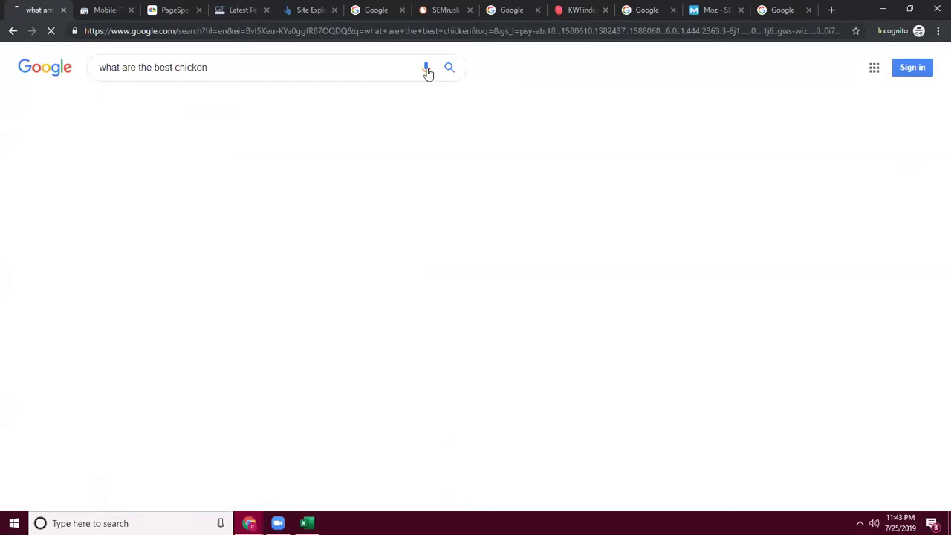
pyautogui.click(427, 69)
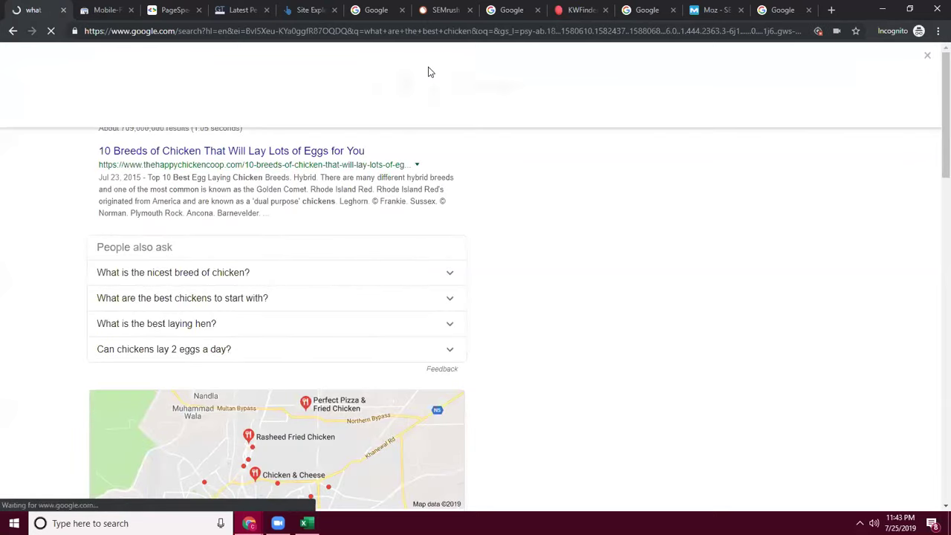
pyautogui.click(421, 82)
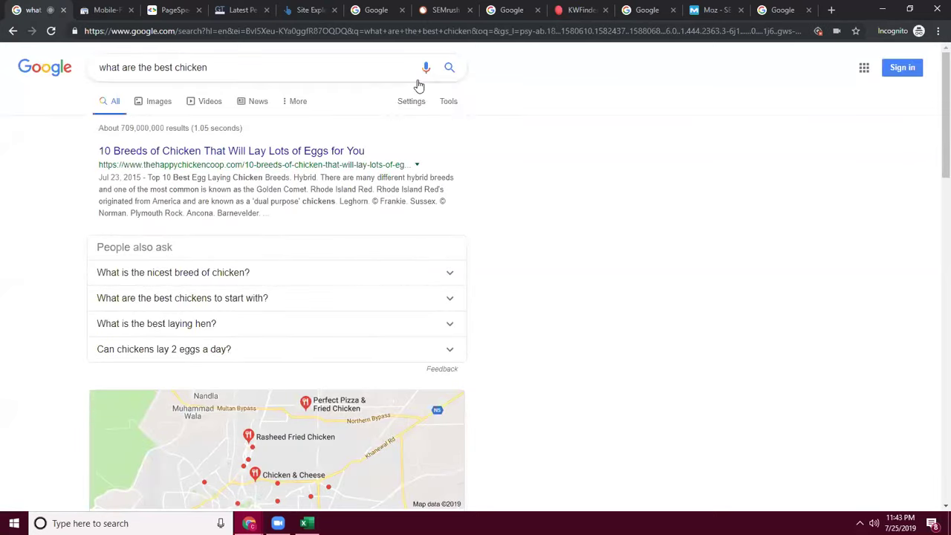
pyautogui.click(423, 71)
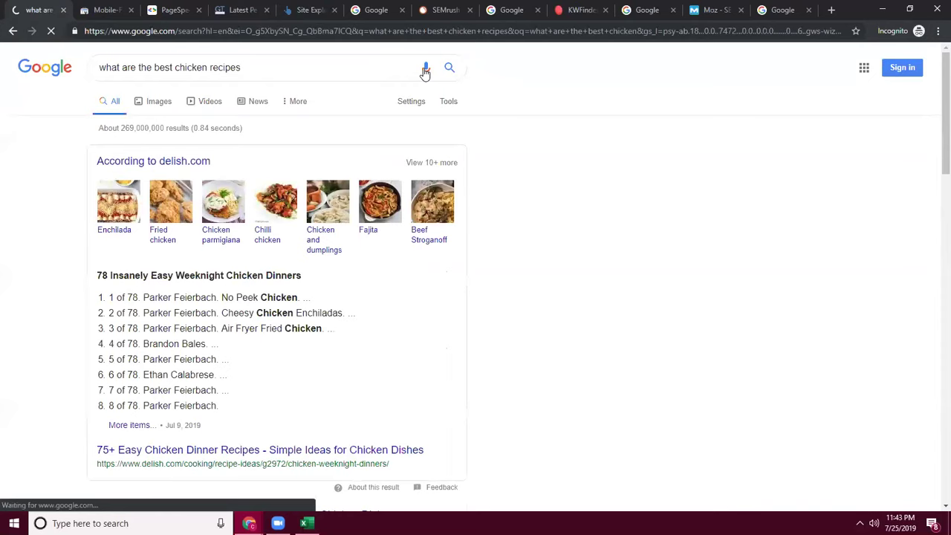
# Look over the search results and open the delish.com featured result "75+ Easy Chicken Dinner Recipes" in a new tab
pyautogui.scroll(-3, 369, 185)
pyautogui.scroll(-1, 365, 165)
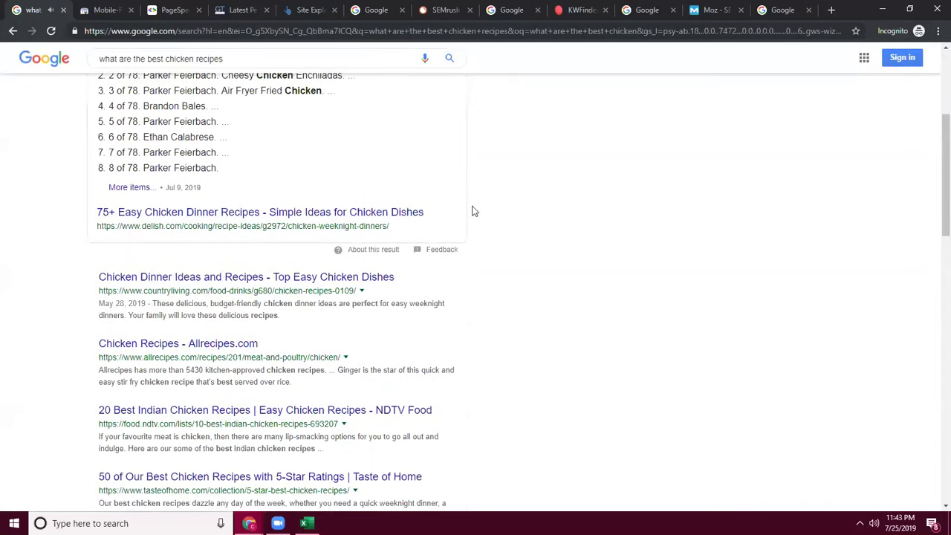
pyautogui.scroll(3, 207, 215)
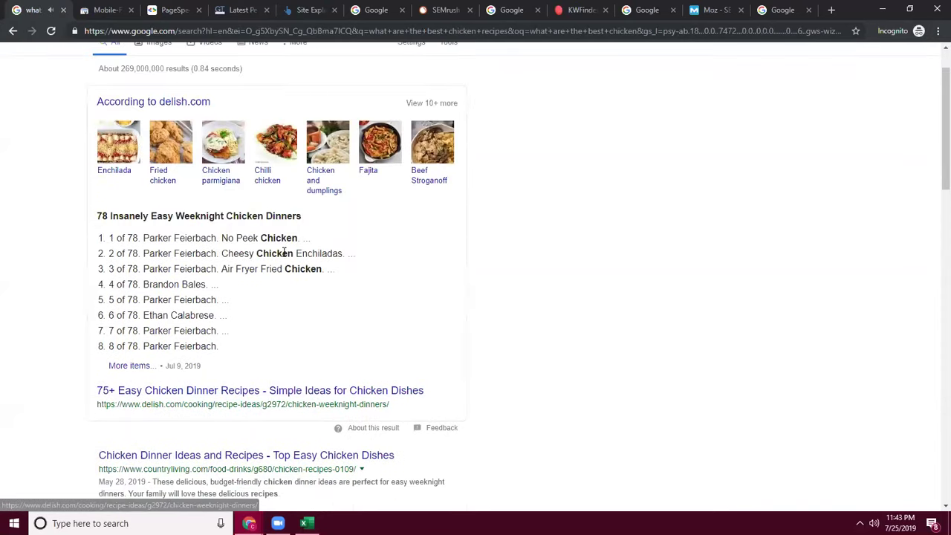
pyautogui.scroll(-2, 393, 257)
pyautogui.moveTo(421, 284); pyautogui.dragTo(95, 275)
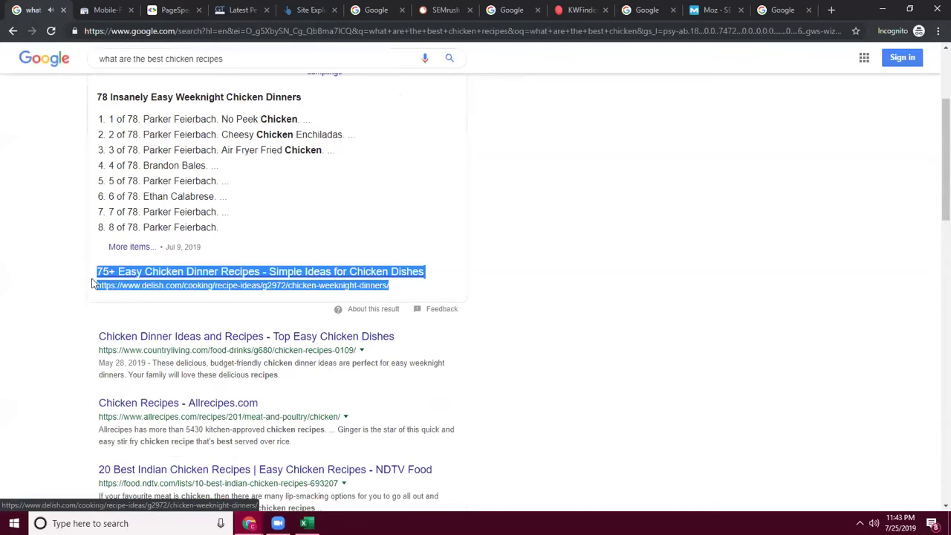
pyautogui.click(92, 277)
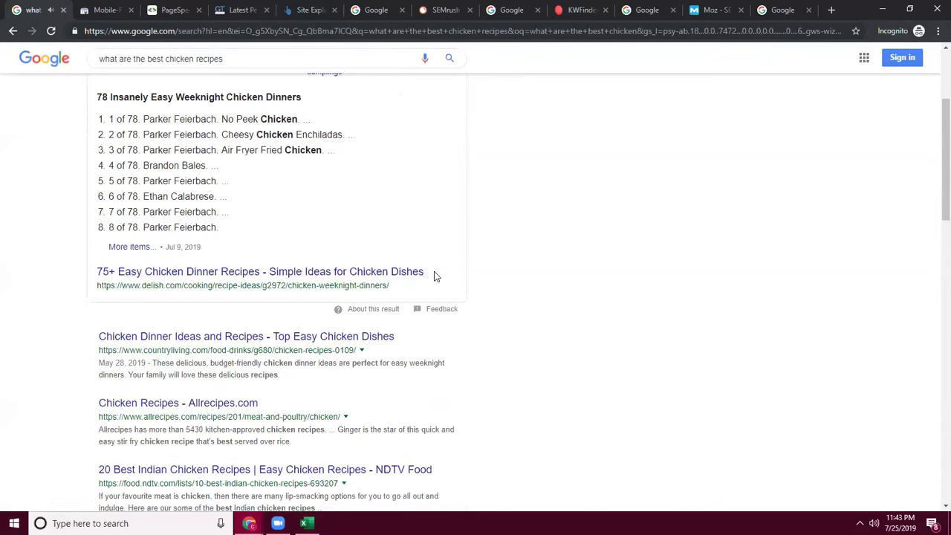
pyautogui.rightClick(303, 278)
pyautogui.click(336, 286)
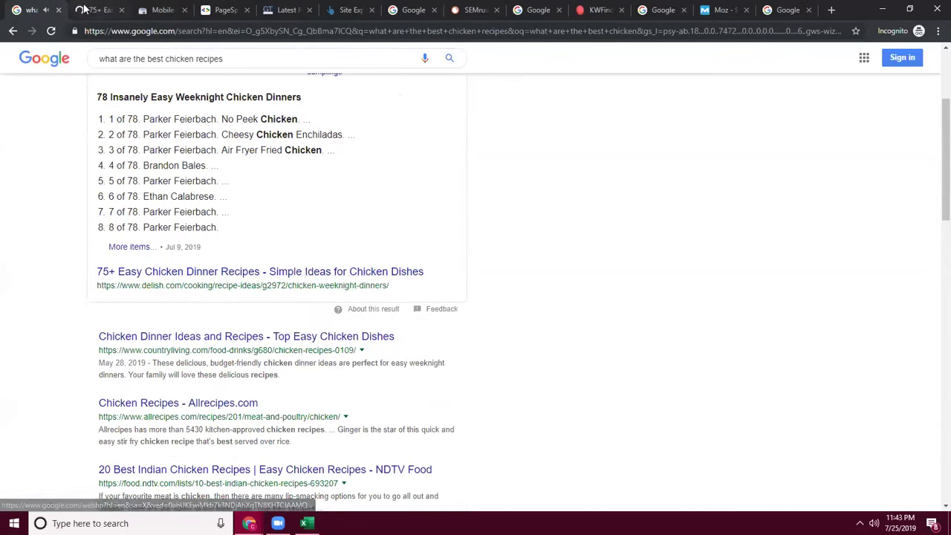
# Switch to the opened delish.com article and copy its full page address
pyautogui.hotkey('ctrl', 'Tab')
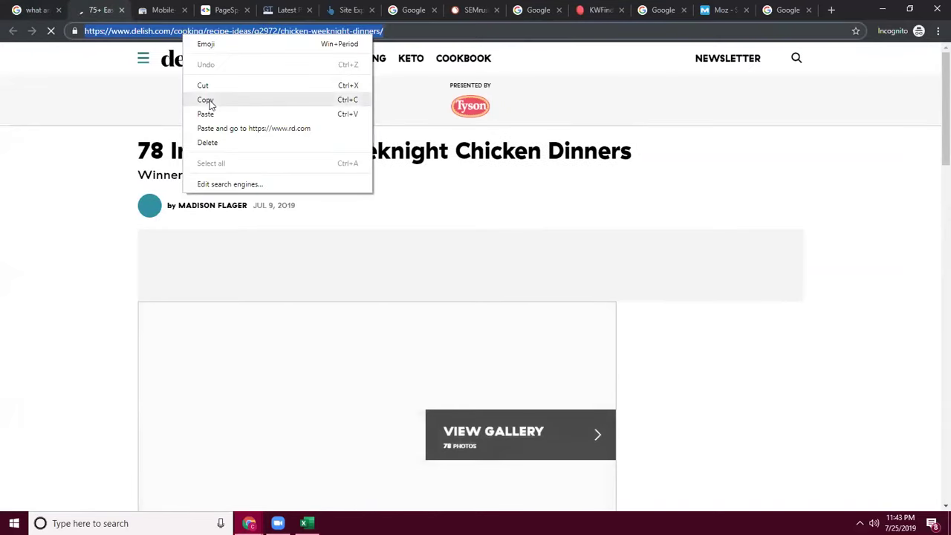
pyautogui.click(206, 100)
pyautogui.rightClick(152, 38)
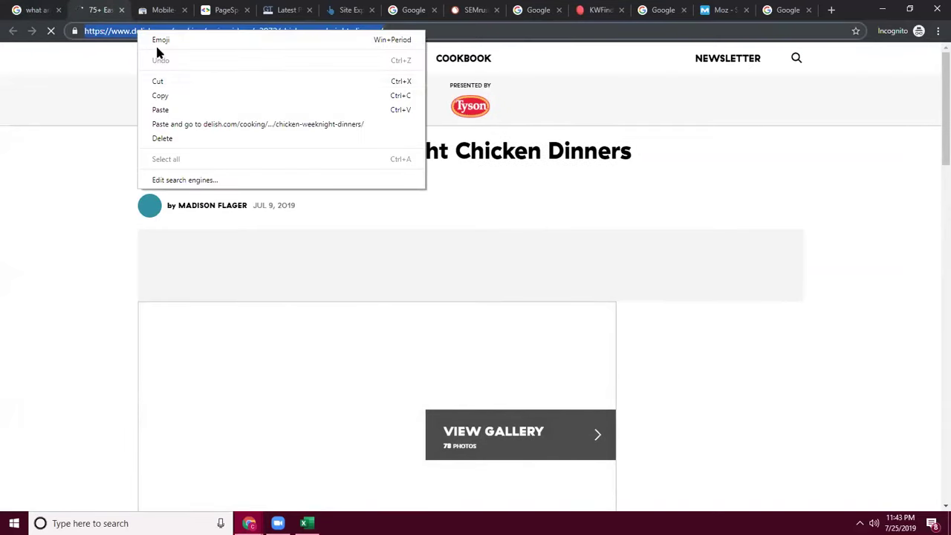
pyautogui.click(159, 96)
# Analyse the copied delish.com article address in Ahrefs Site Explorer, with the target mode set to URL
pyautogui.click(345, 9)
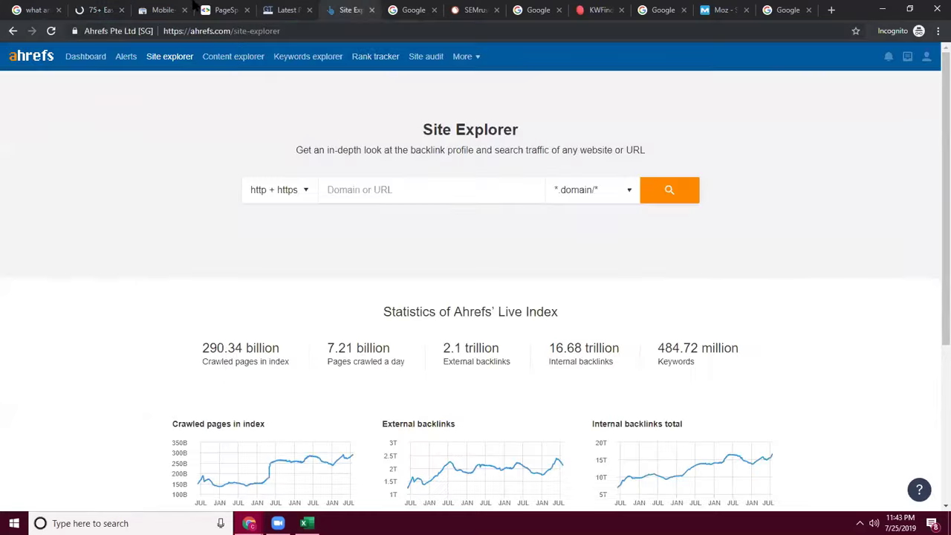
pyautogui.rightClick(418, 195)
pyautogui.click(437, 281)
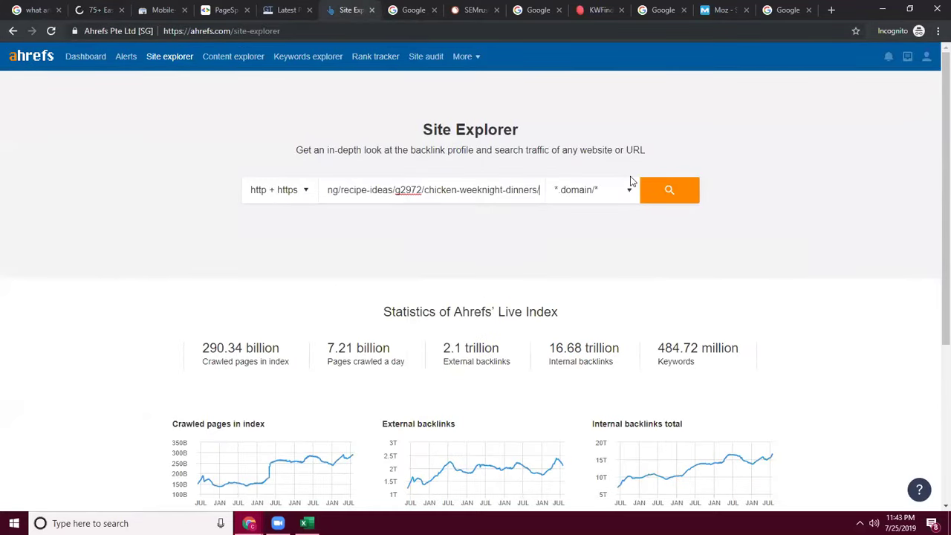
pyautogui.click(586, 195)
pyautogui.click(610, 227)
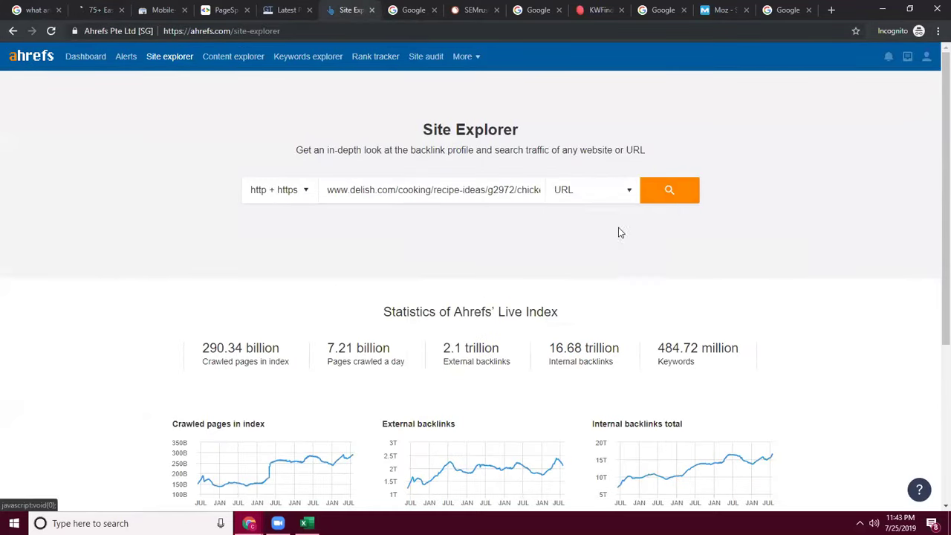
pyautogui.tripleClick(455, 197)
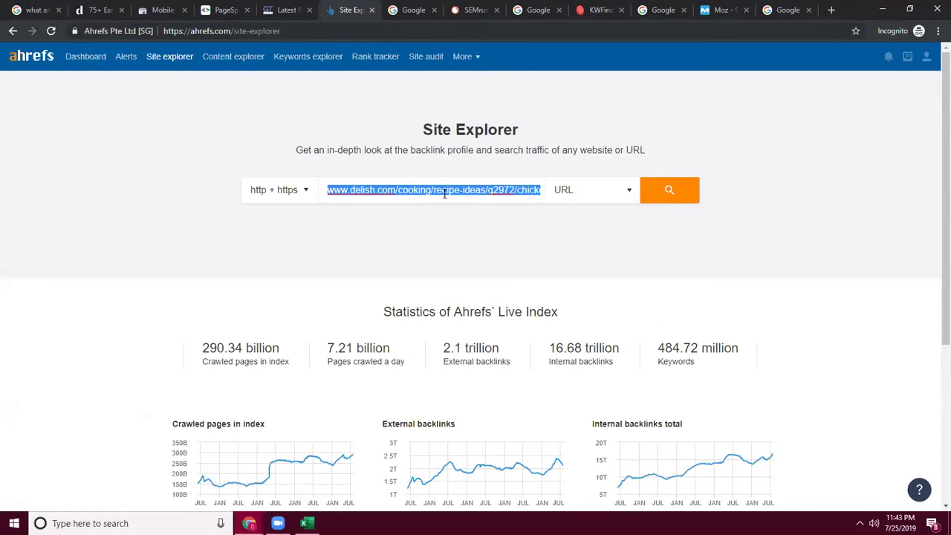
pyautogui.tripleClick(445, 193)
pyautogui.click(444, 192)
pyautogui.click(677, 201)
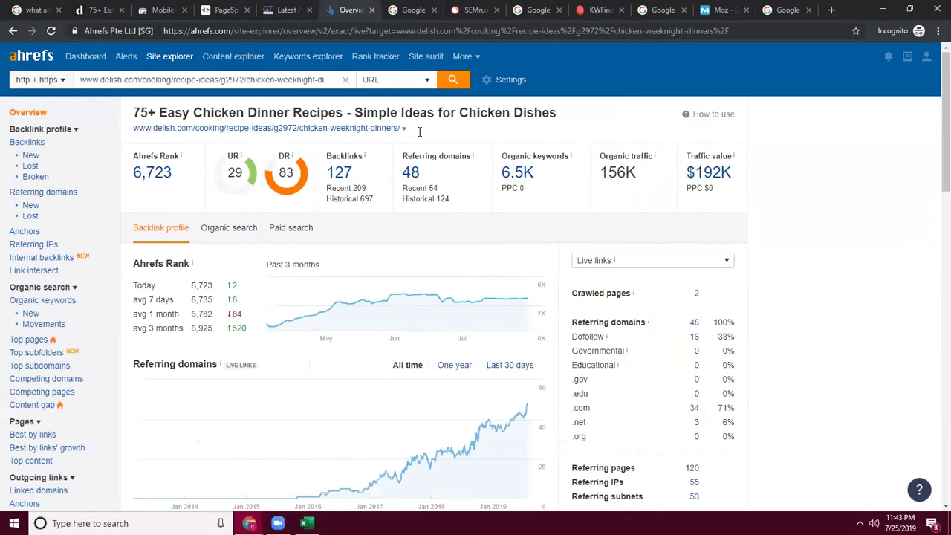
# Examine the article's title, address and organic keyword figures in the Site Explorer overview
pyautogui.moveTo(419, 132); pyautogui.dragTo(245, 131)
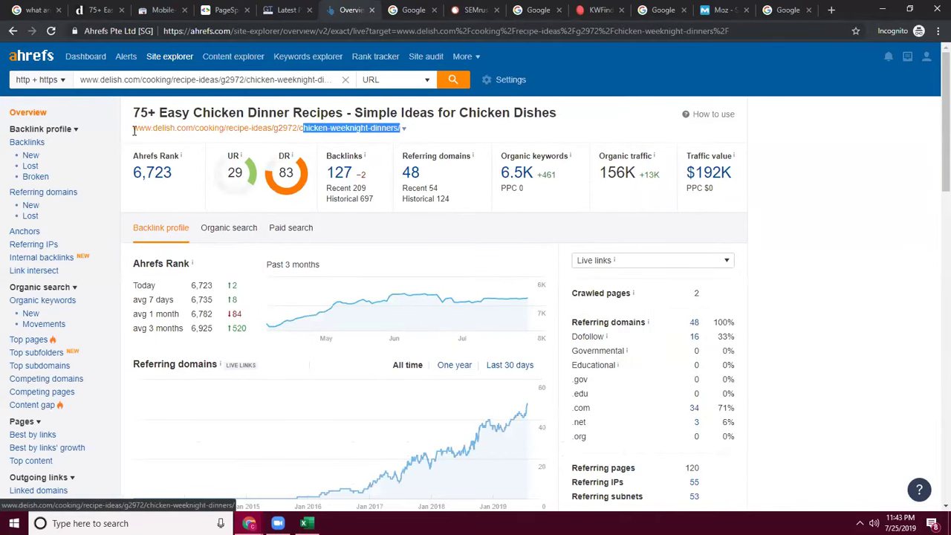
pyautogui.moveTo(130, 130); pyautogui.dragTo(131, 112)
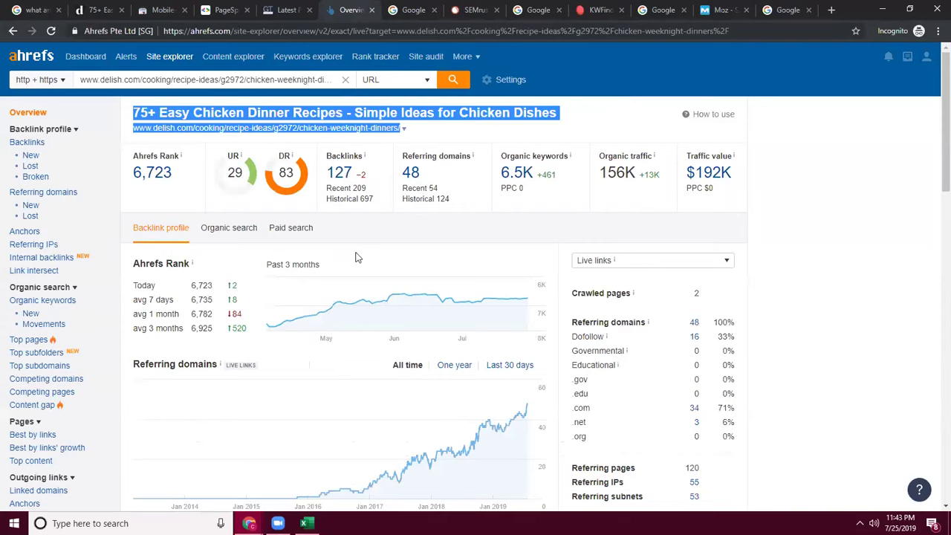
pyautogui.click(428, 235)
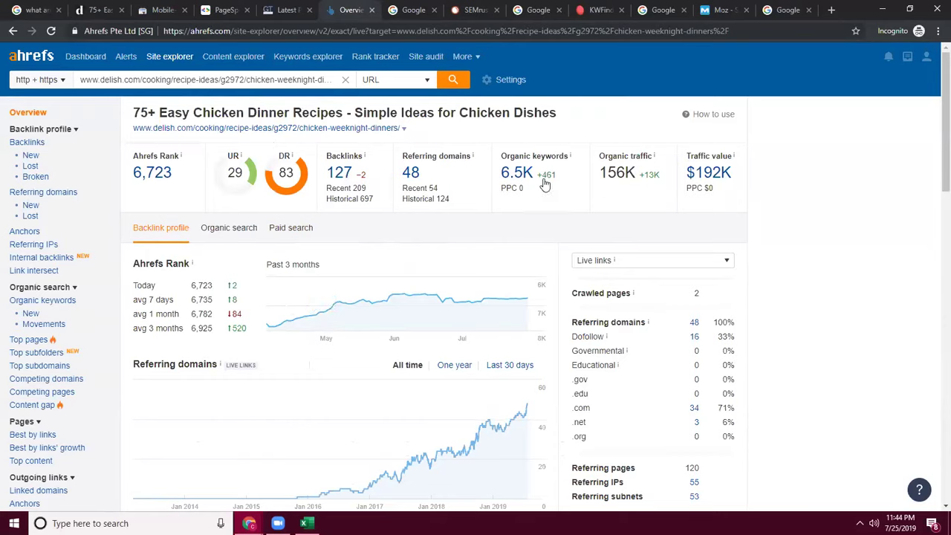
pyautogui.moveTo(418, 135); pyautogui.dragTo(135, 131)
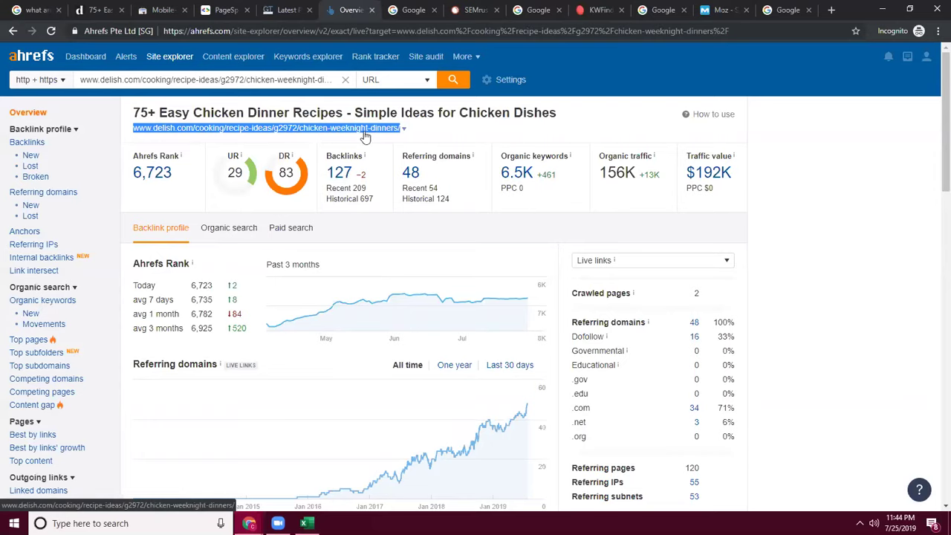
pyautogui.click(527, 217)
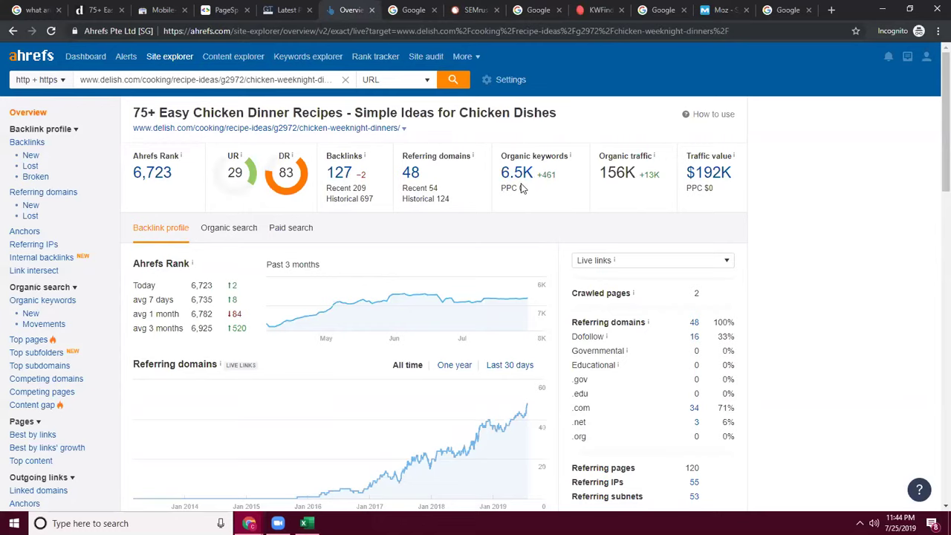
pyautogui.moveTo(405, 127); pyautogui.dragTo(133, 136)
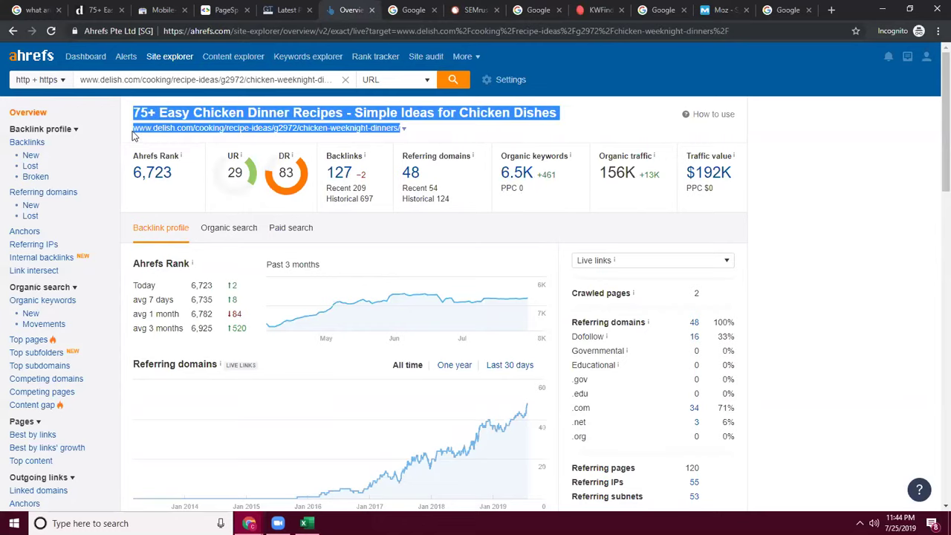
# Revisit the Google query "what are the best chicken recipes" and return to the Ahrefs overview of the article
pyautogui.click(33, 10)
pyautogui.tripleClick(256, 60)
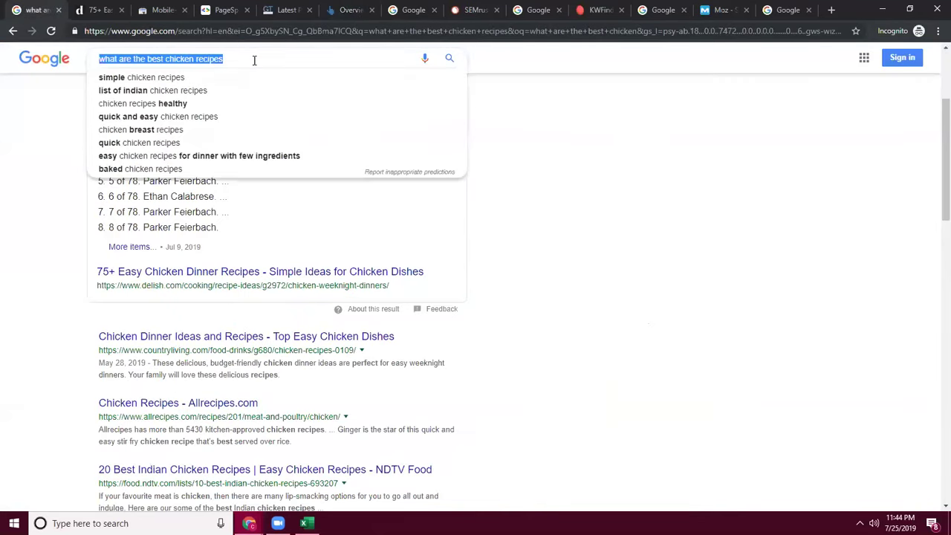
pyautogui.click(357, 9)
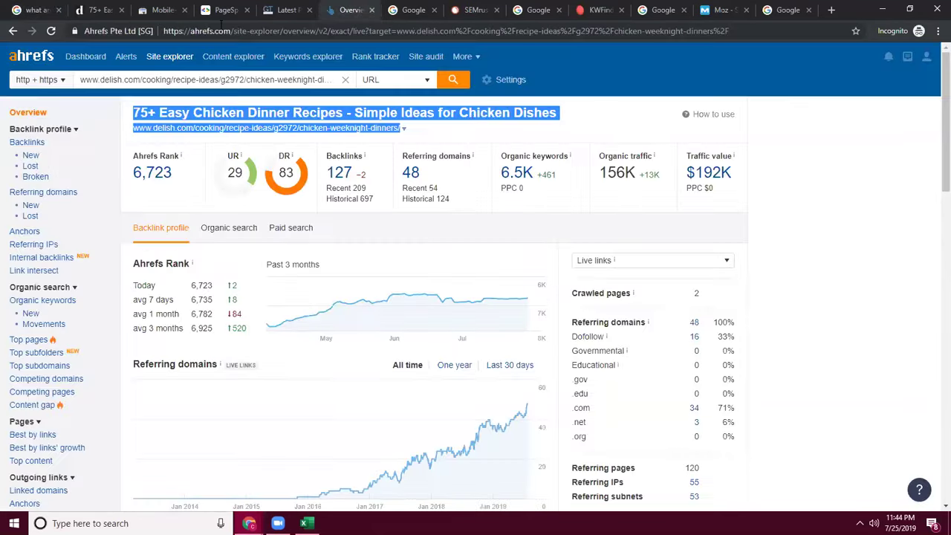
# Open the article's organic keywords report and filter it to keywords with a word count of at least 6
pyautogui.click(578, 108)
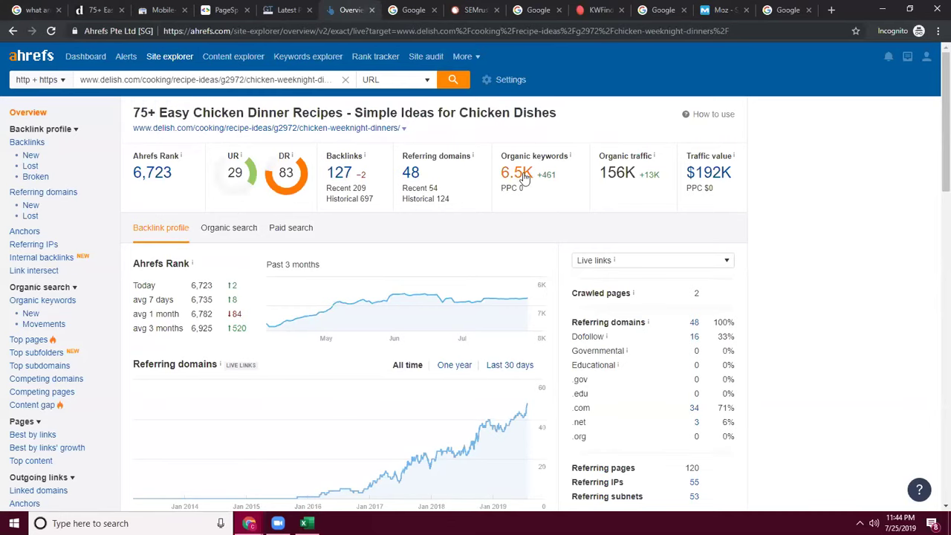
pyautogui.click(524, 181)
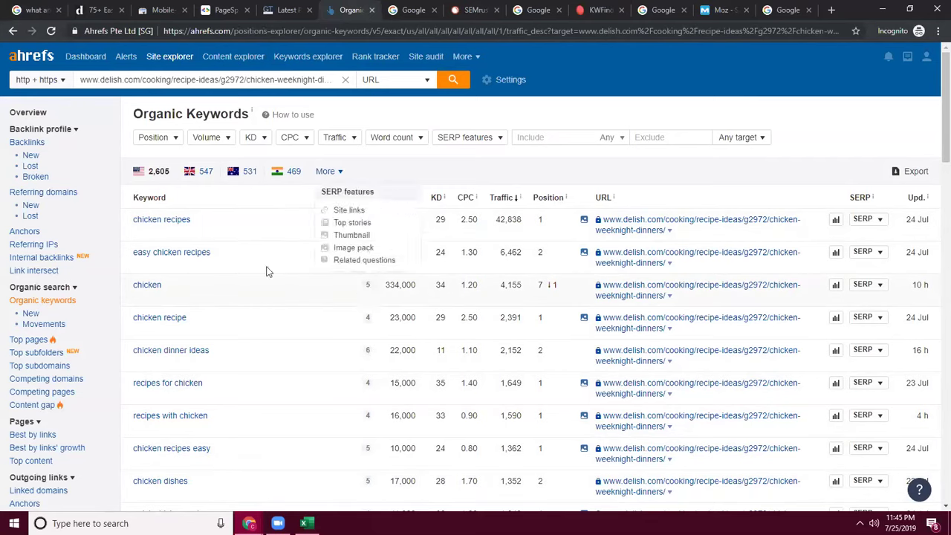
pyautogui.click(214, 138)
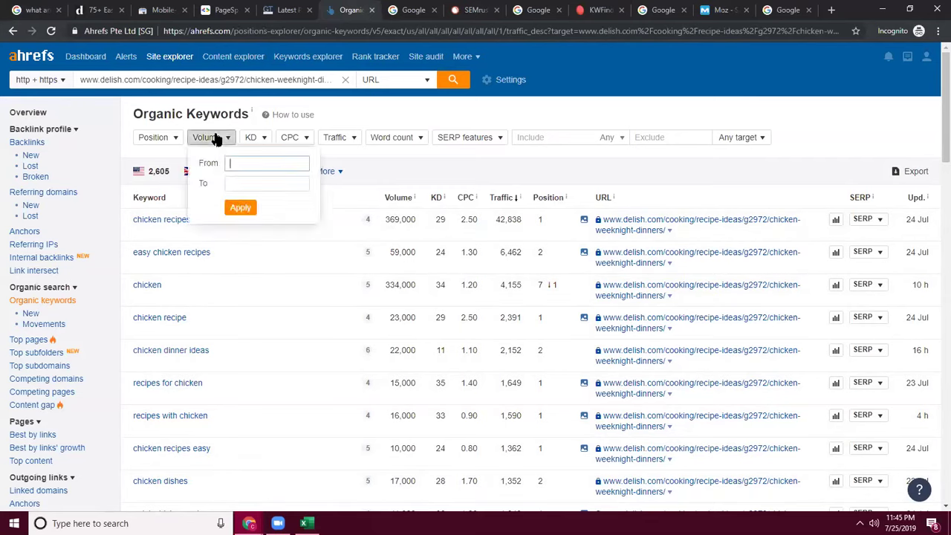
pyautogui.click(172, 138)
pyautogui.click(346, 148)
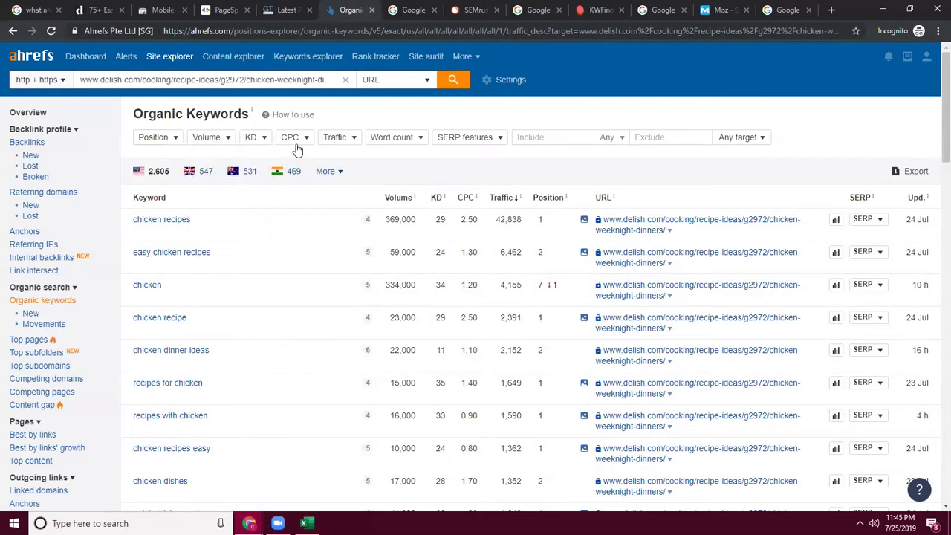
pyautogui.click(394, 142)
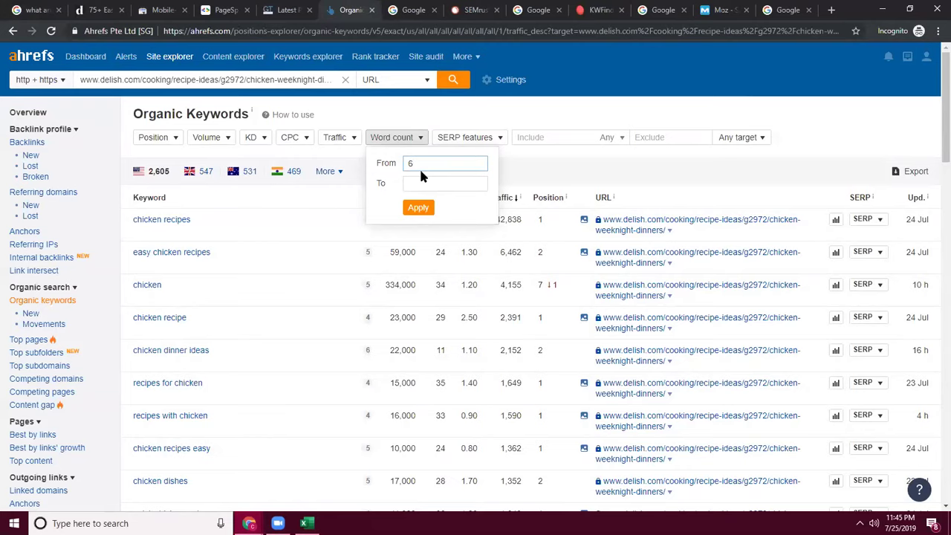
pyautogui.click(426, 210)
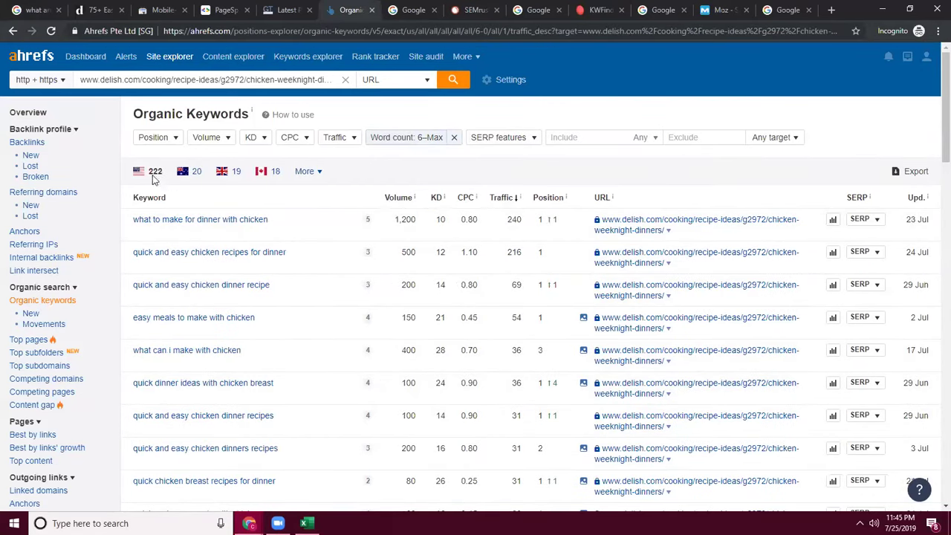
# Narrow the filtered organic keywords to those with a search volume of at least 50
pyautogui.moveTo(155, 172); pyautogui.dragTo(201, 221)
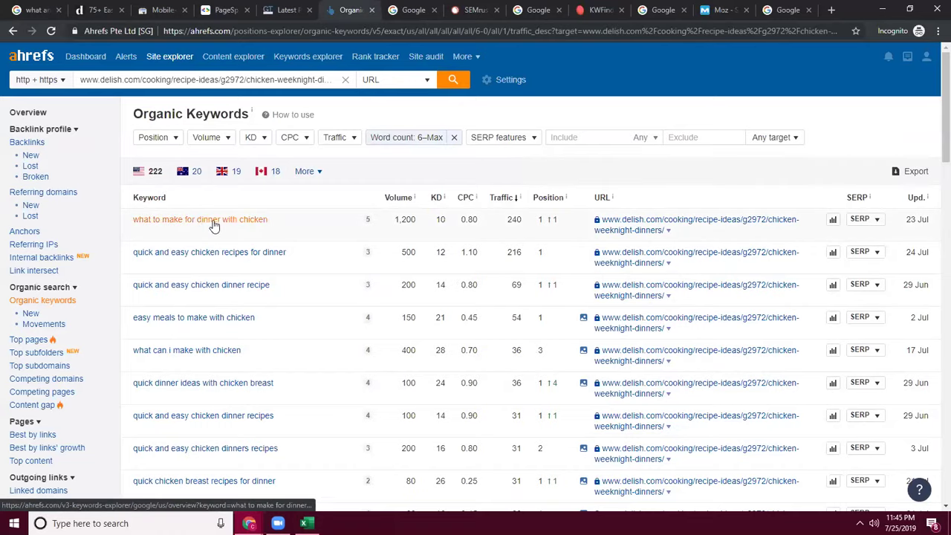
pyautogui.scroll(-2, 208, 221)
pyautogui.scroll(1, 274, 221)
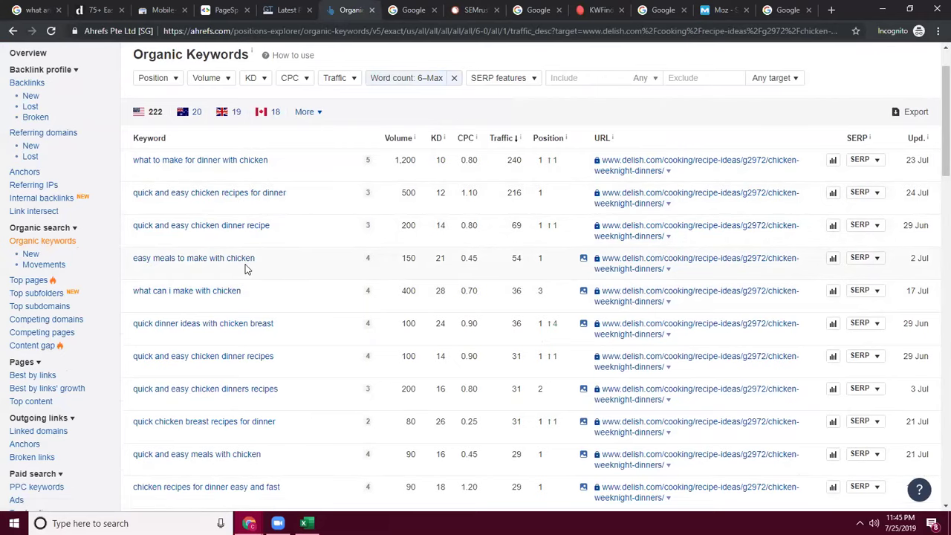
pyautogui.scroll(1, 245, 269)
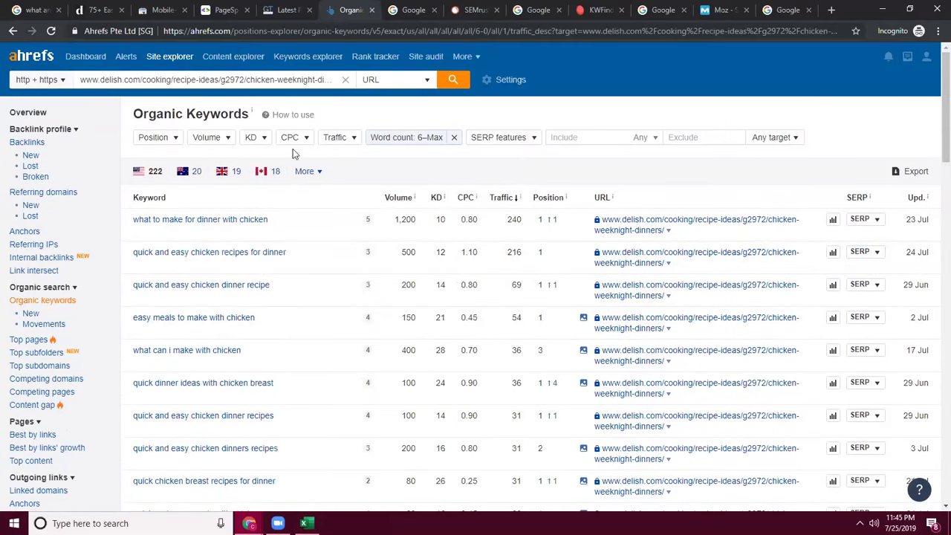
pyautogui.click(214, 139)
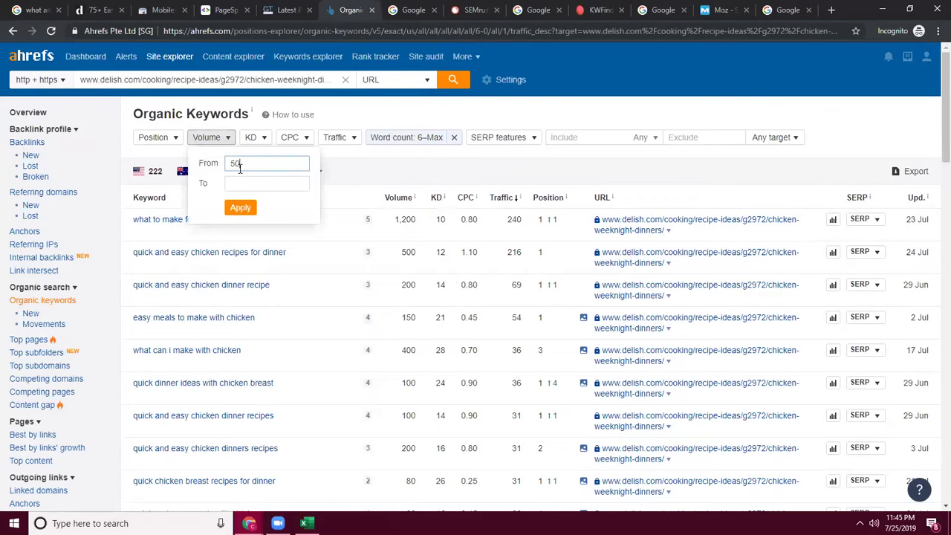
pyautogui.click(241, 210)
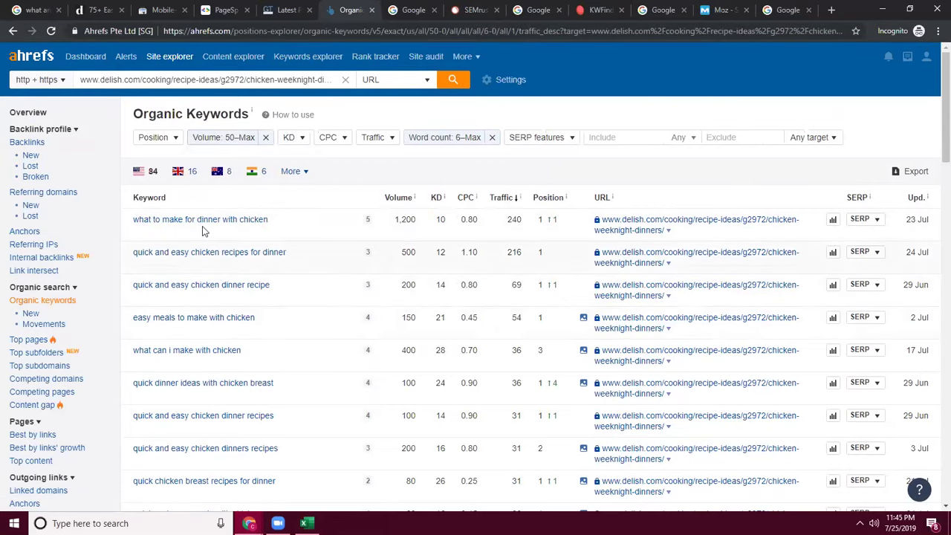
# Examine the top filtered keywords and check the article's result in the Google search for "what are the best chicken recipes"
pyautogui.doubleClick(150, 174)
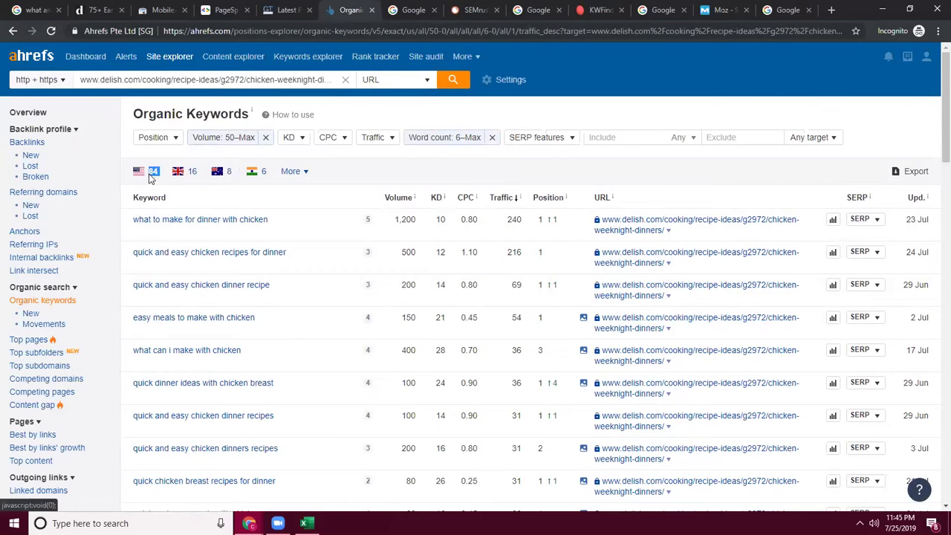
pyautogui.moveTo(295, 221); pyautogui.dragTo(170, 228)
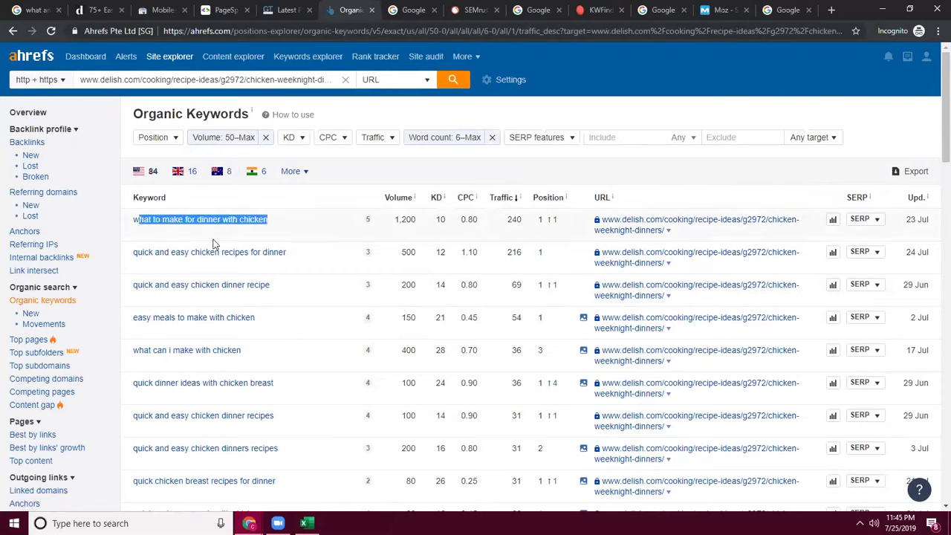
pyautogui.moveTo(303, 251); pyautogui.dragTo(127, 252)
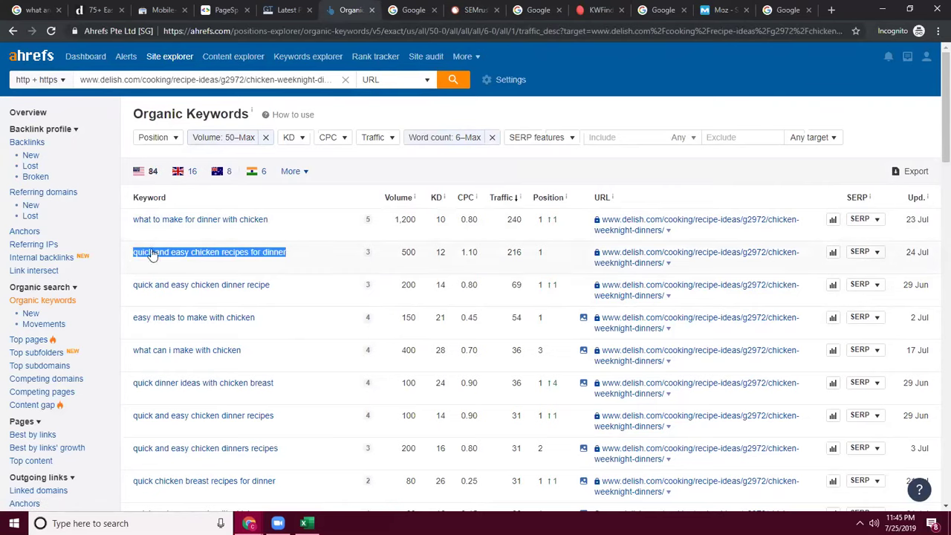
pyautogui.tripleClick(254, 81)
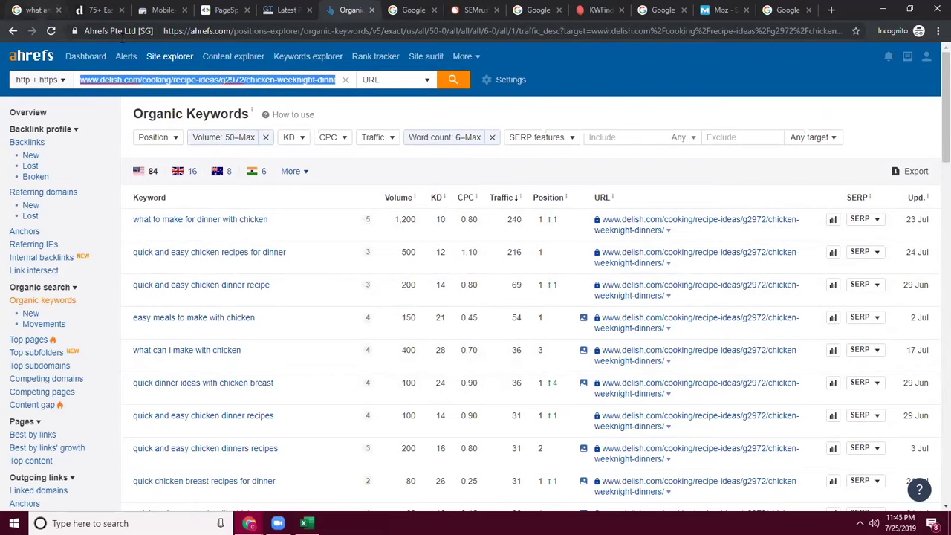
pyautogui.click(38, 9)
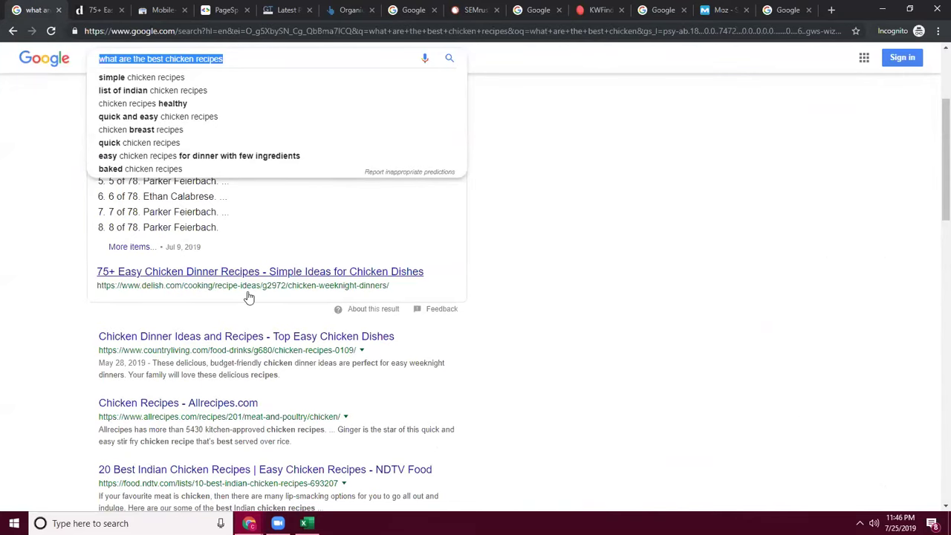
pyautogui.click(349, 10)
# Review the first page of filtered keywords and compare "what to make for dinner with chicken" with the article's Google result
pyautogui.scroll(-10, 253, 301)
pyautogui.scroll(-10, 239, 358)
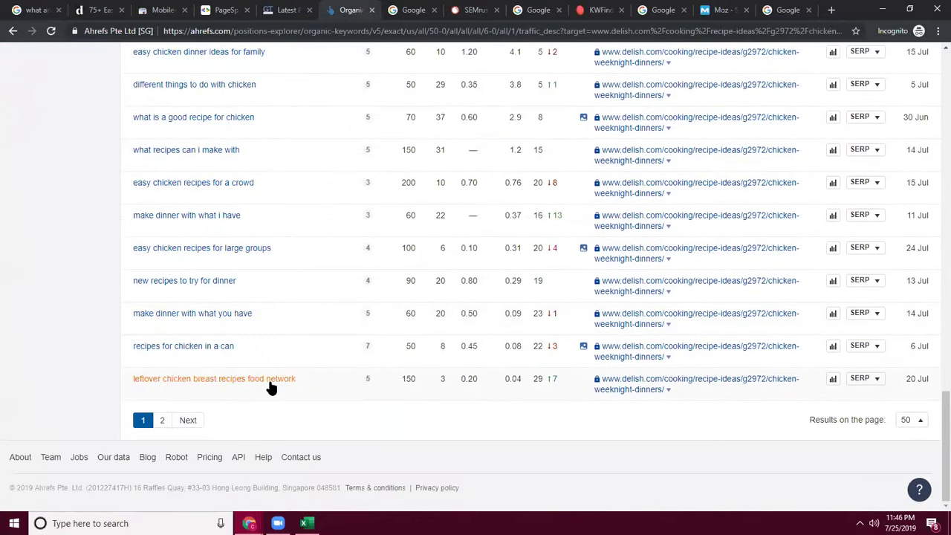
pyautogui.scroll(20, 313, 390)
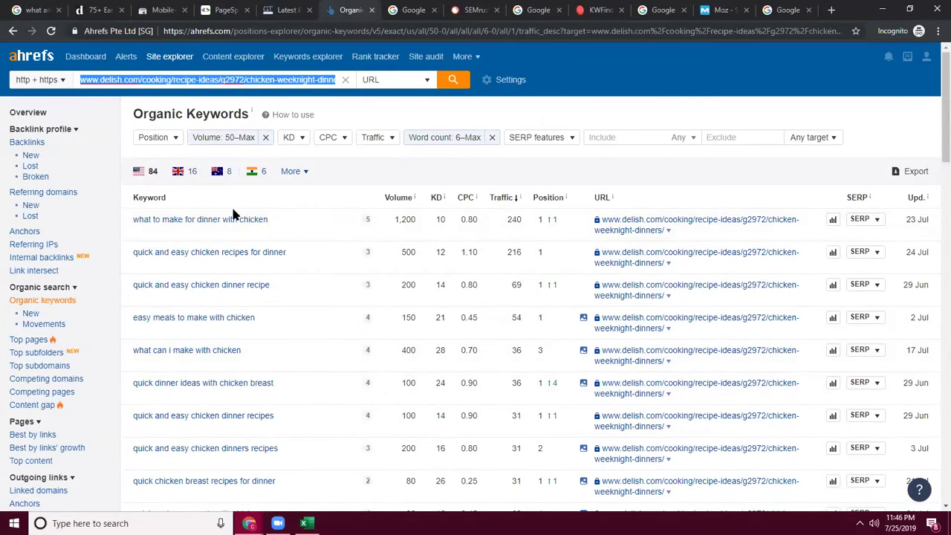
pyautogui.click(256, 221)
pyautogui.tripleClick(130, 220)
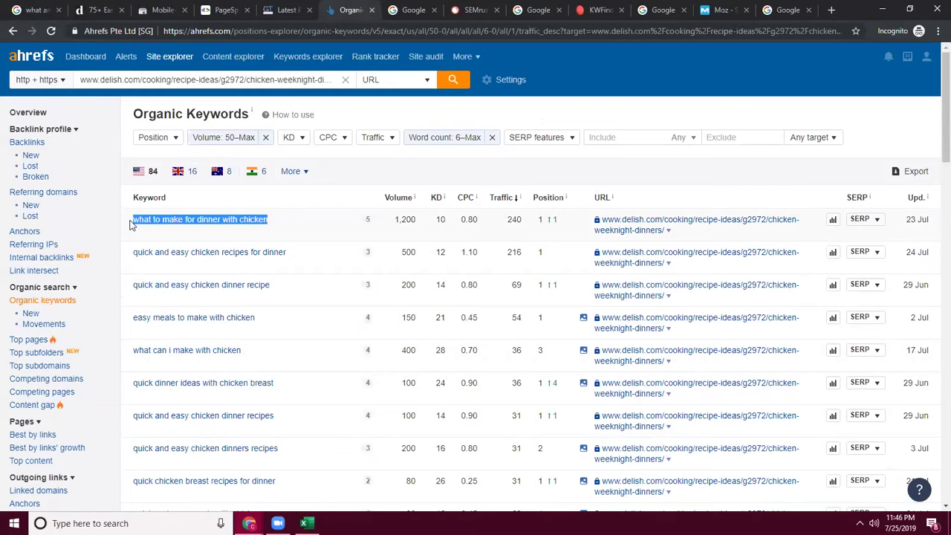
pyautogui.click(45, 11)
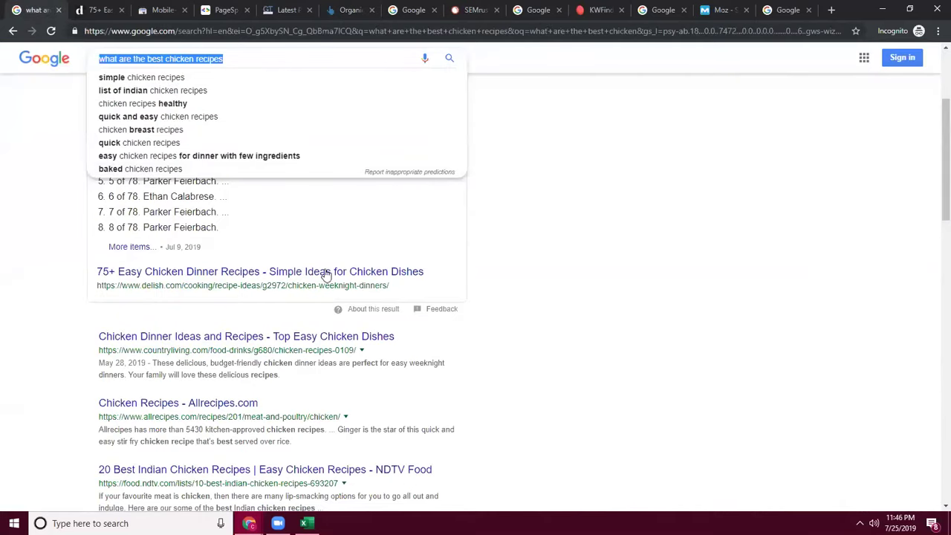
pyautogui.click(367, 9)
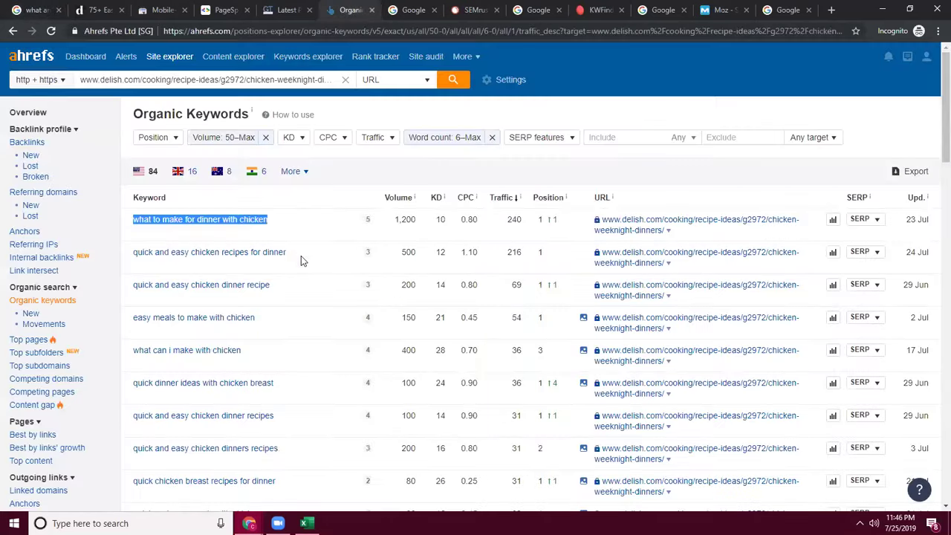
# Read through the filtered long-tail keywords, from "quick and easy chicken recipes for dinner" to the end of the first page
pyautogui.moveTo(286, 253); pyautogui.dragTo(132, 253)
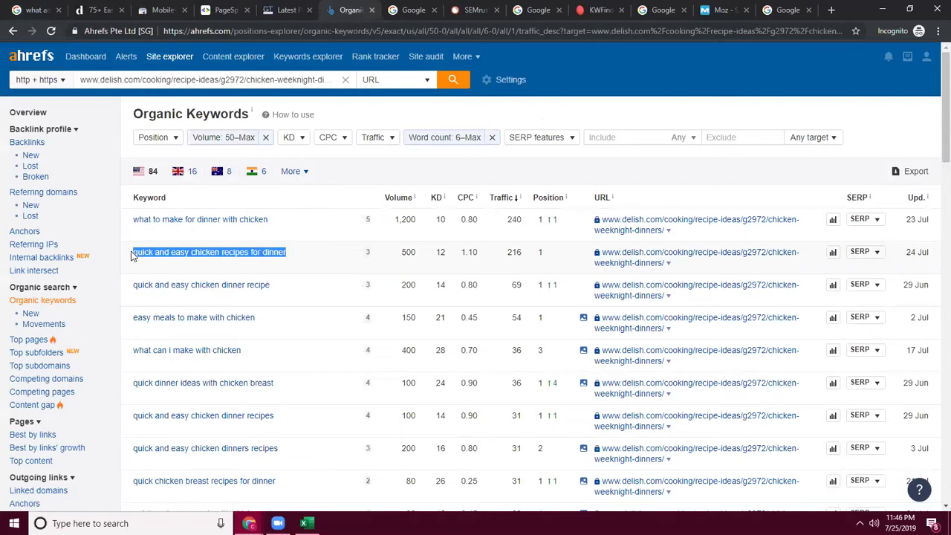
pyautogui.scroll(-3, 281, 290)
pyautogui.moveTo(277, 279); pyautogui.dragTo(132, 277)
pyautogui.moveTo(280, 308); pyautogui.dragTo(145, 311)
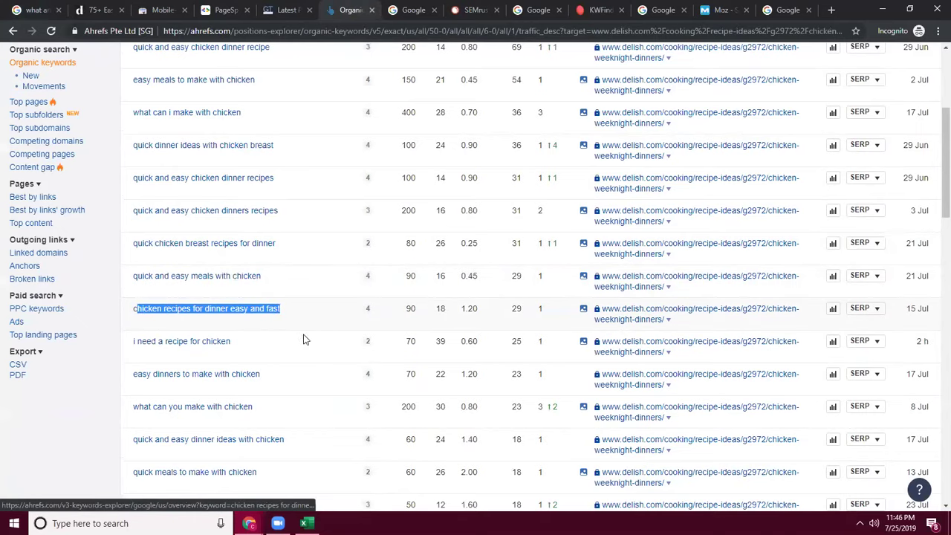
pyautogui.scroll(-12, 296, 338)
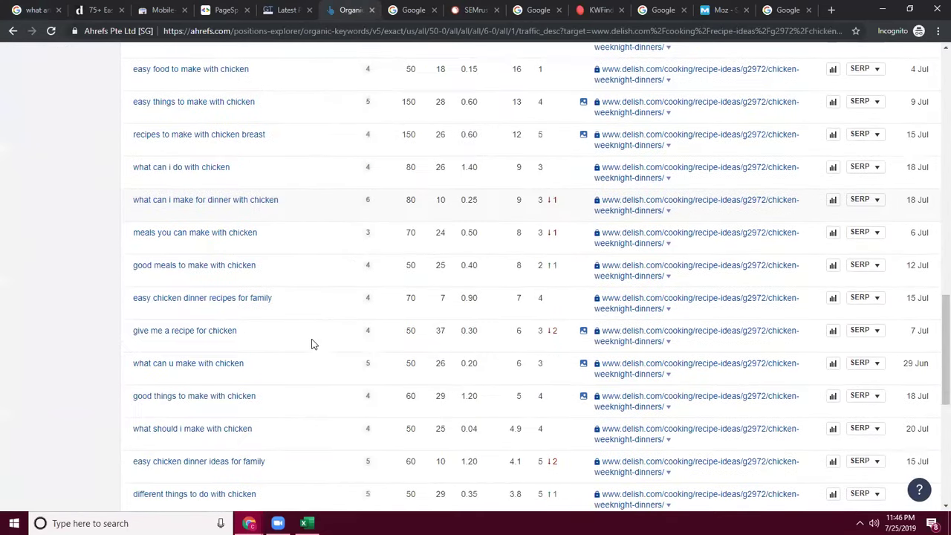
pyautogui.scroll(-5, 312, 344)
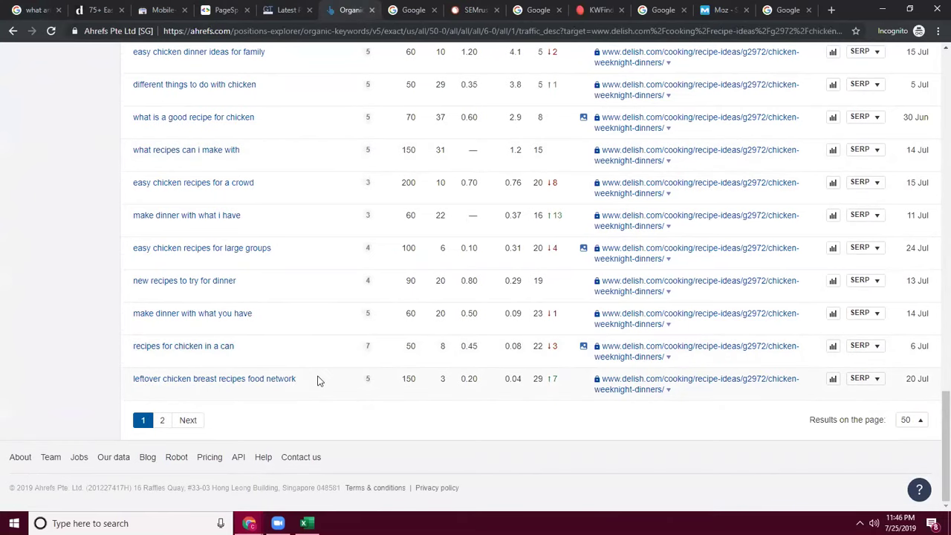
pyautogui.scroll(15, 321, 372)
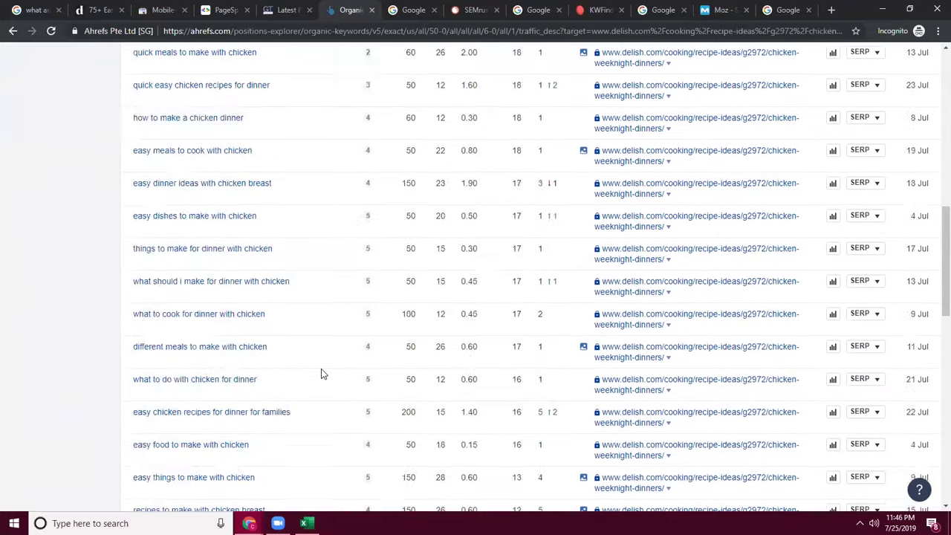
pyautogui.scroll(3, 238, 264)
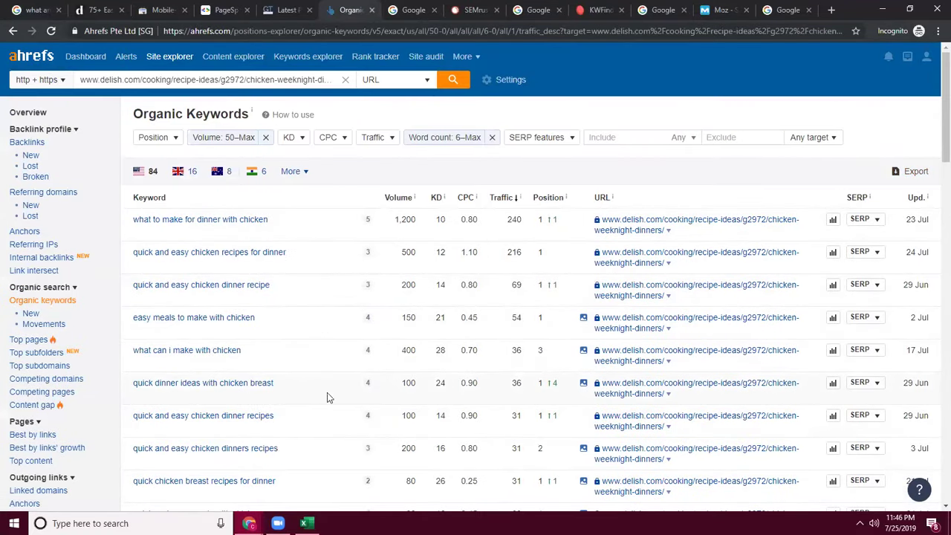
# Switch to the chicken recipes questions workbook in Excel and delete columns C to N, starting with Country
pyautogui.click(304, 523)
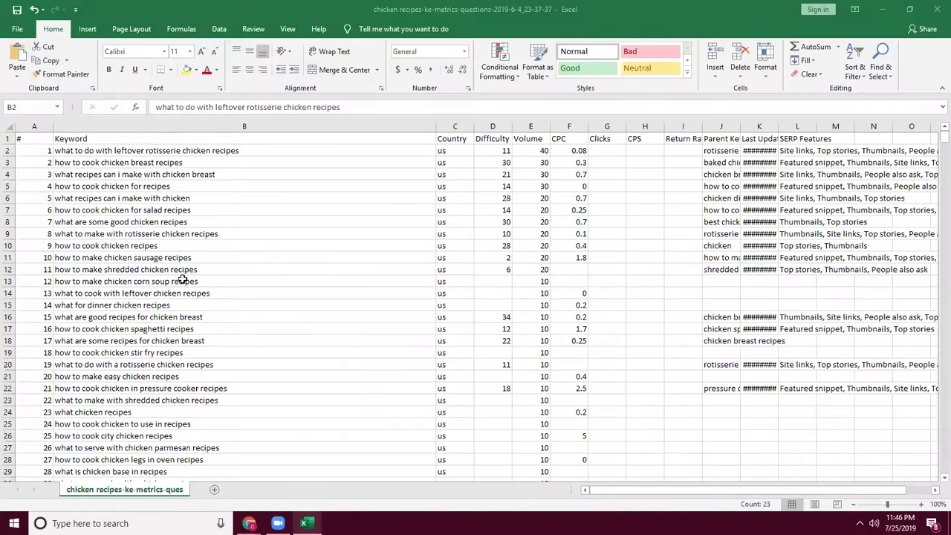
pyautogui.scroll(-20, 223, 361)
pyautogui.scroll(4, 261, 369)
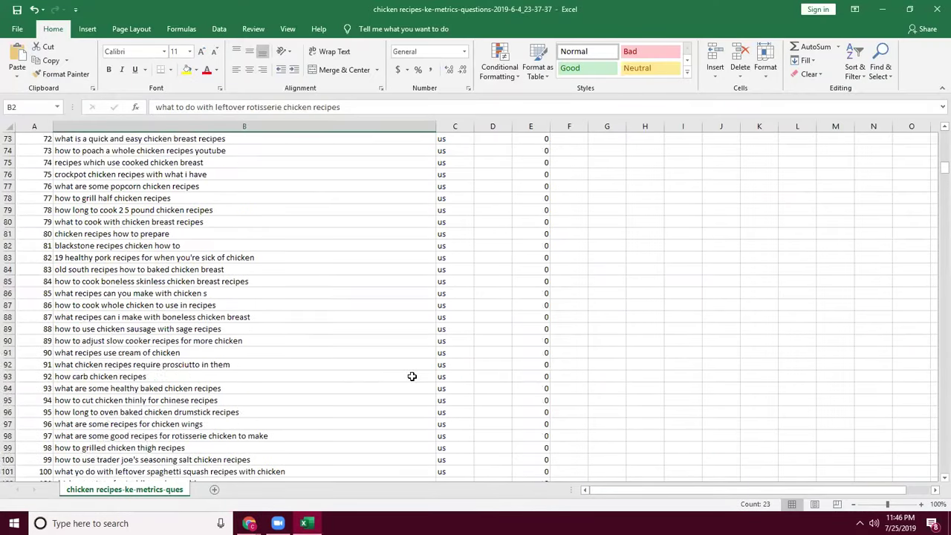
pyautogui.scroll(20, 408, 376)
pyautogui.moveTo(455, 126); pyautogui.dragTo(865, 112)
pyautogui.rightClick(878, 120)
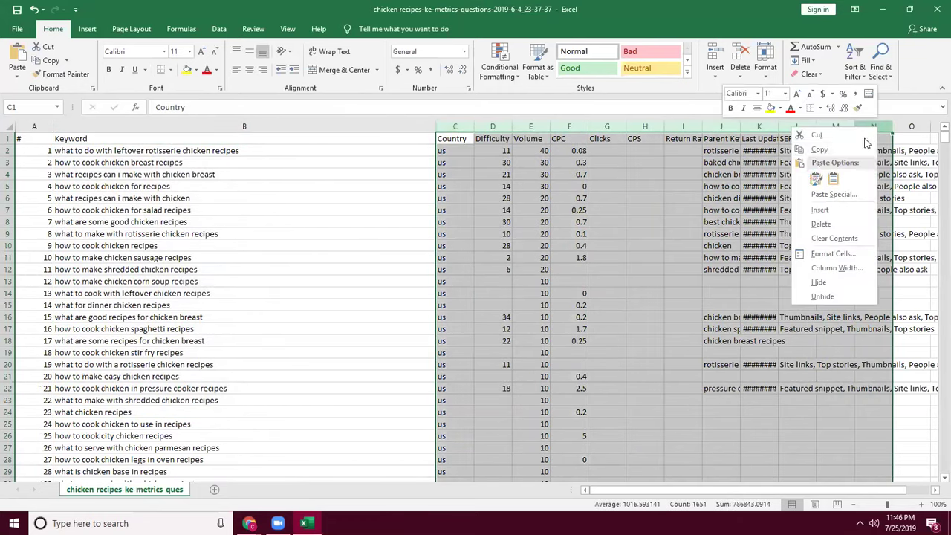
pyautogui.click(827, 228)
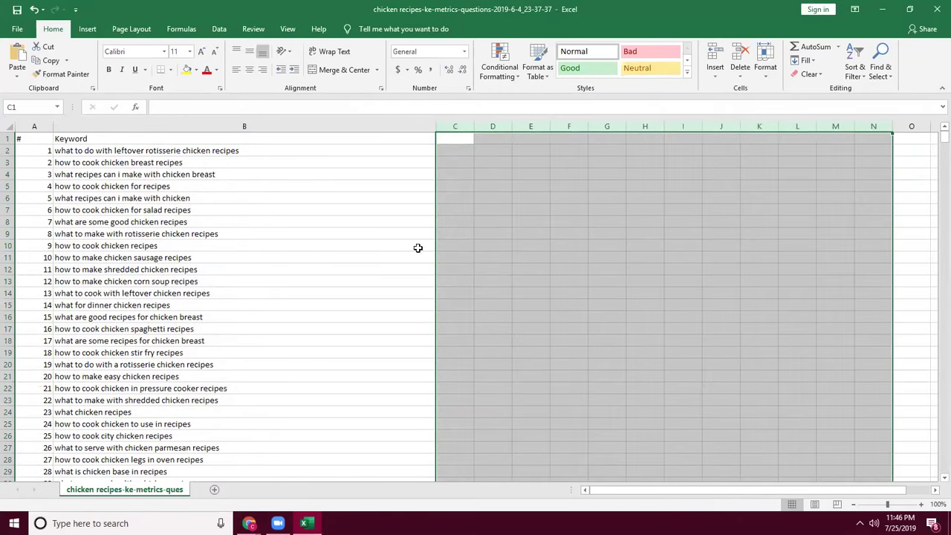
# Delete the # numbering column and select the remaining Keyword column
pyautogui.click(35, 126)
pyautogui.rightClick(34, 127)
pyautogui.click(62, 223)
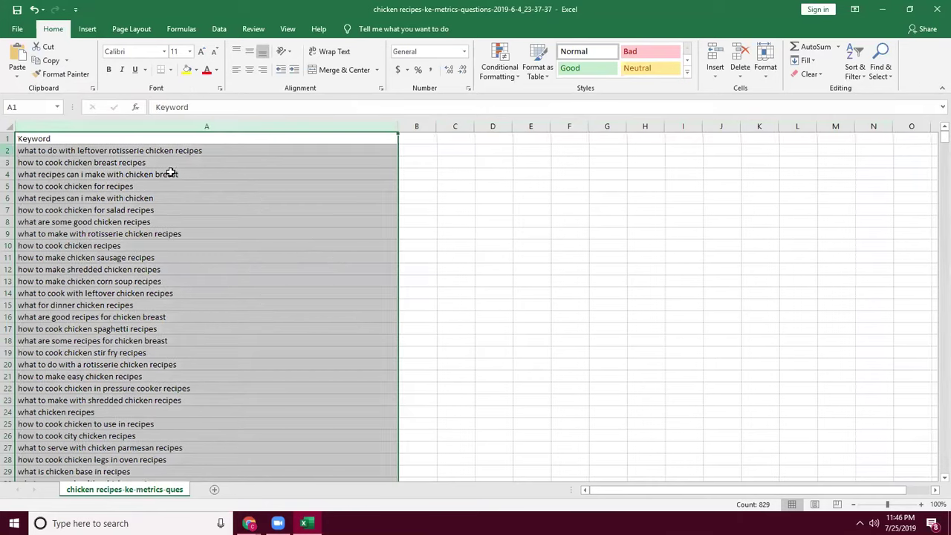
pyautogui.click(329, 257)
pyautogui.click(355, 125)
pyautogui.click(446, 216)
pyautogui.click(348, 127)
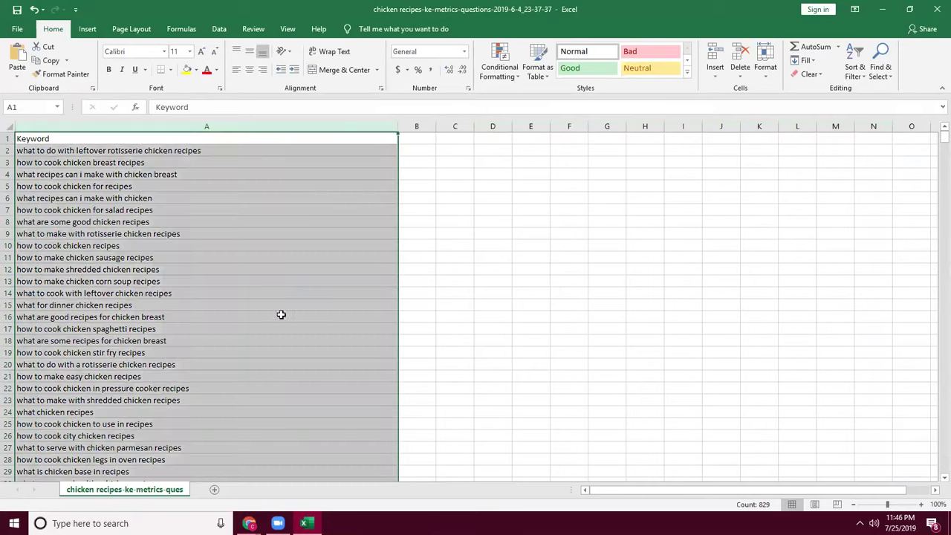
# Look through the Keyword column, return to the Ahrefs organic keywords report and highlight "what to make for dinner with chicken"
pyautogui.scroll(-20, 278, 255)
pyautogui.hotkey('alt', 'Tab')
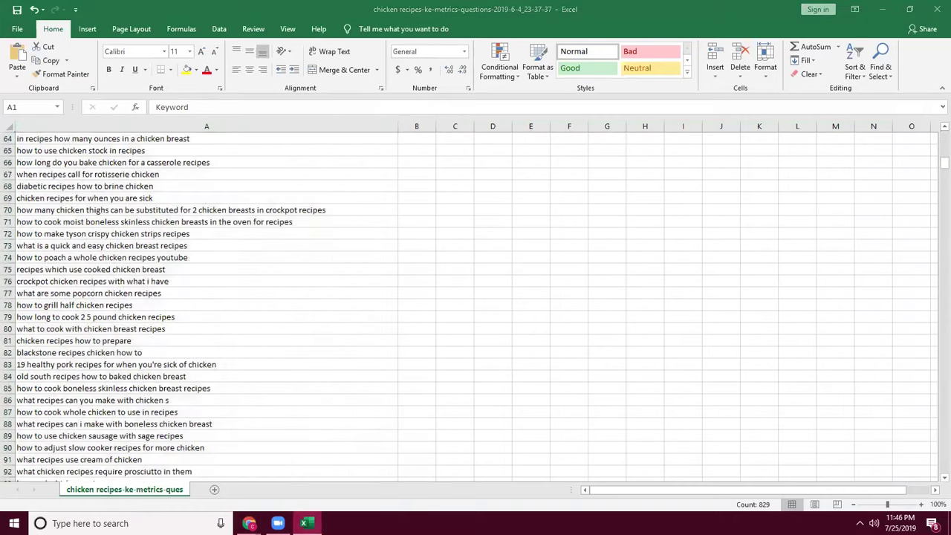
pyautogui.moveTo(294, 230); pyautogui.dragTo(128, 220)
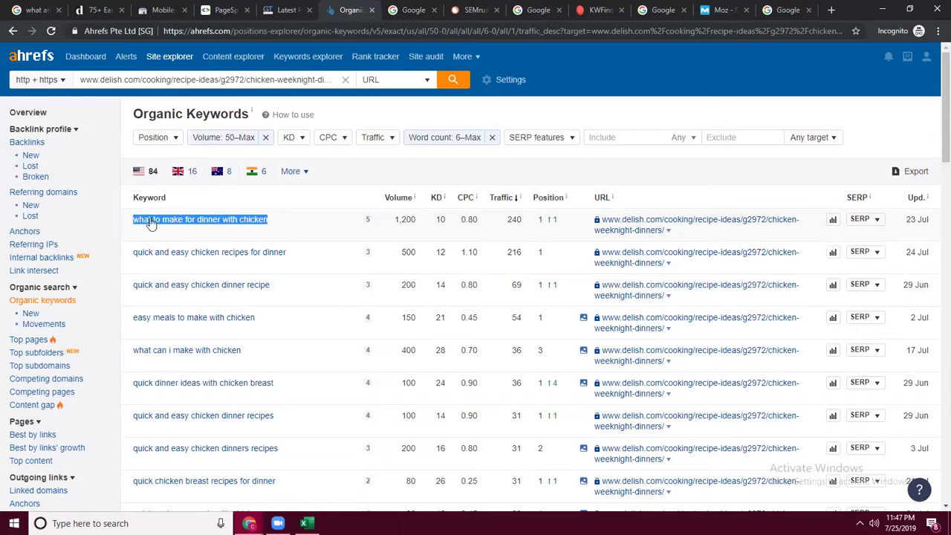
# Read through the filtered organic keywords down to "leftover chicken breast recipes food network" and return to "what to make for dinner with chicken"
pyautogui.scroll(-3, 255, 405)
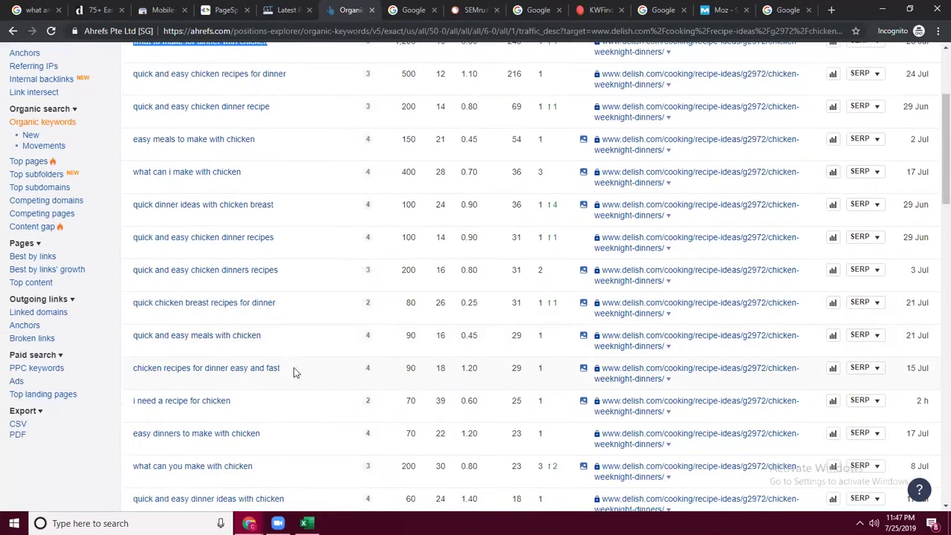
pyautogui.scroll(-2, 290, 370)
pyautogui.scroll(-1, 277, 386)
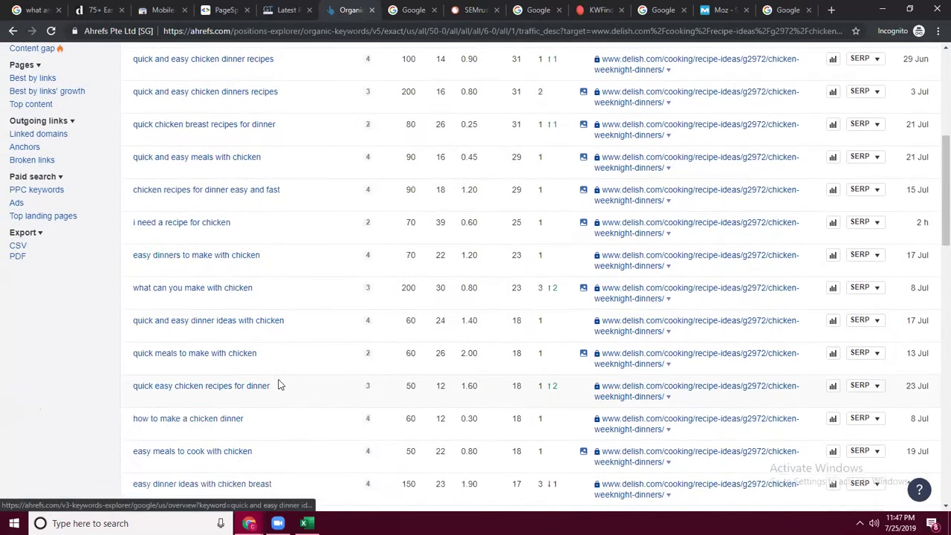
pyautogui.scroll(-1, 274, 375)
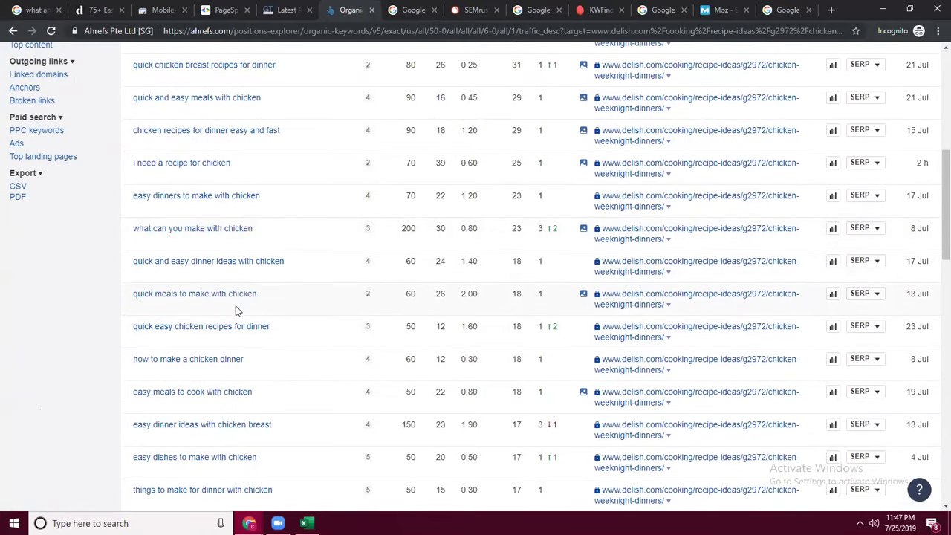
pyautogui.scroll(-1, 236, 305)
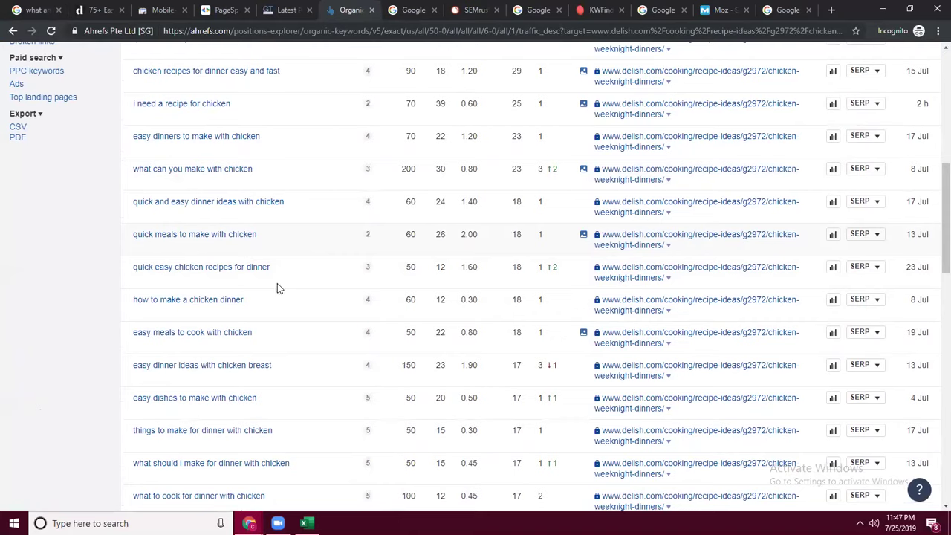
pyautogui.scroll(-1, 236, 294)
pyautogui.scroll(-3, 299, 316)
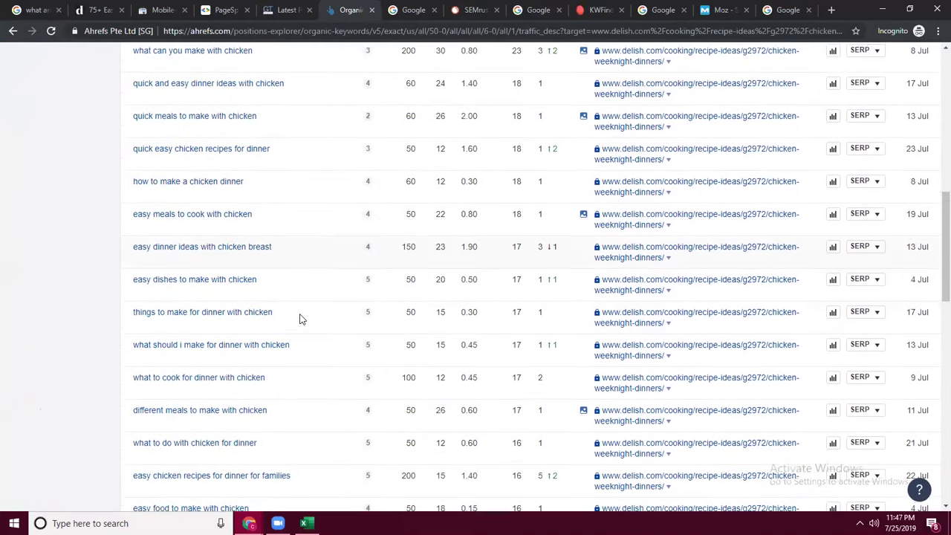
pyautogui.scroll(-3, 299, 318)
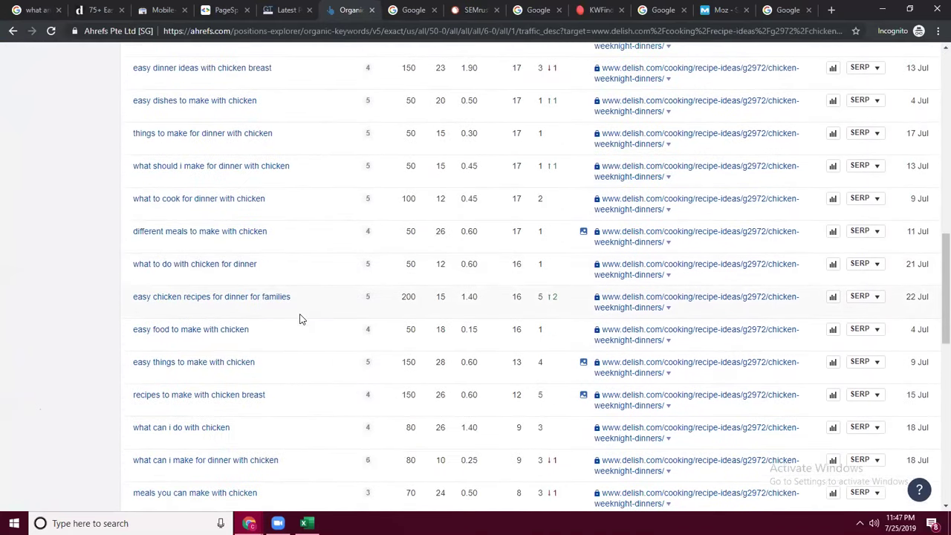
pyautogui.scroll(-1, 300, 318)
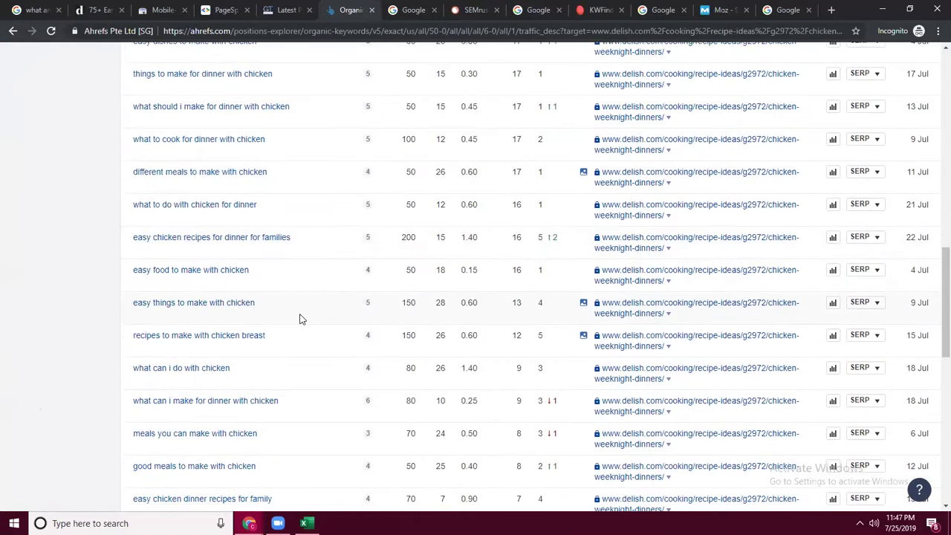
pyautogui.scroll(-3, 300, 318)
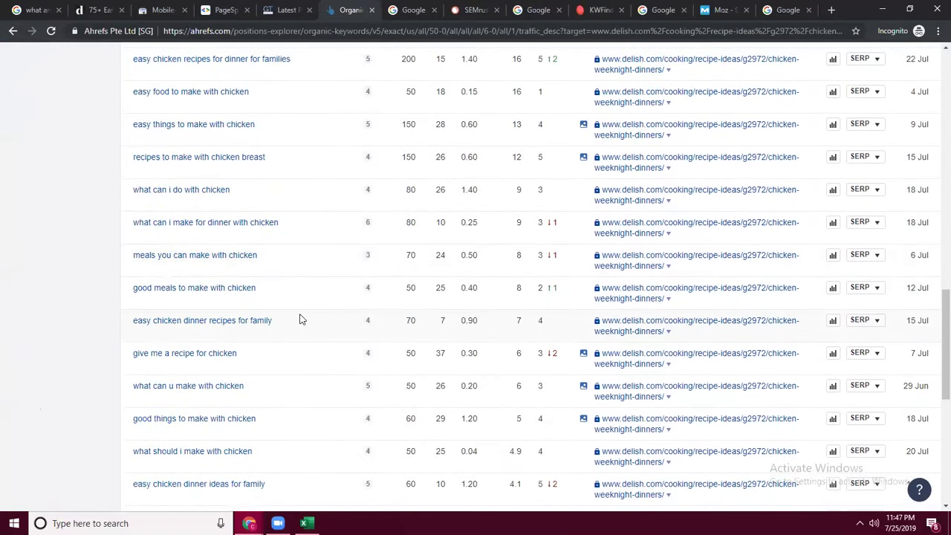
pyautogui.scroll(-1, 301, 320)
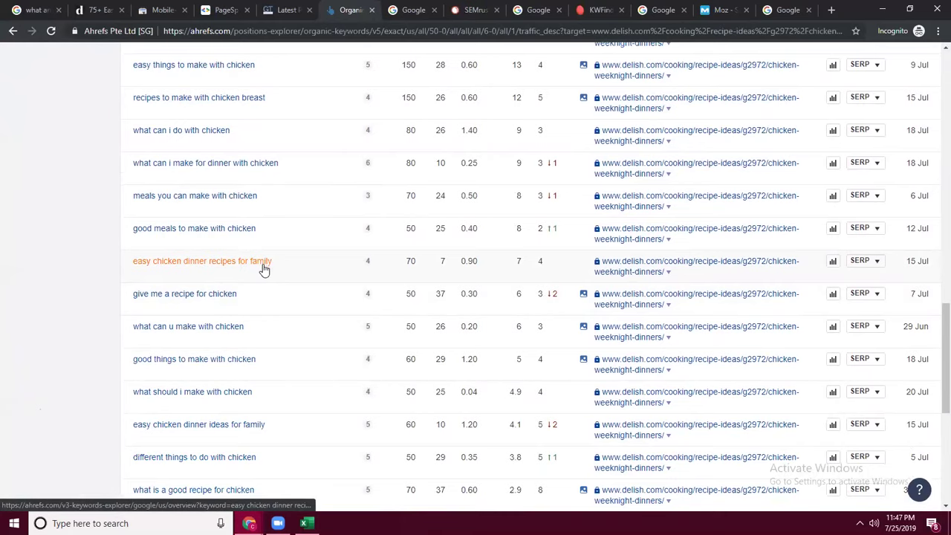
pyautogui.scroll(-3, 271, 268)
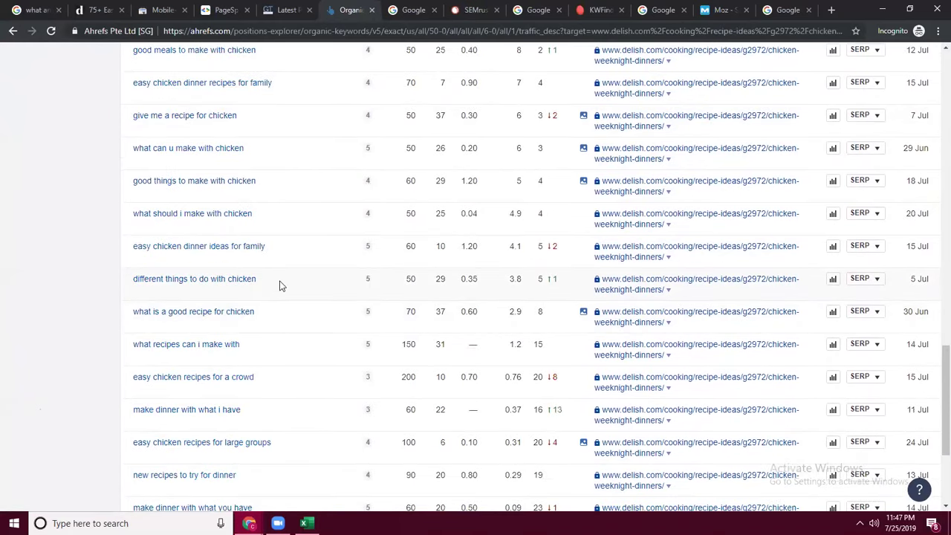
pyautogui.scroll(-3, 281, 286)
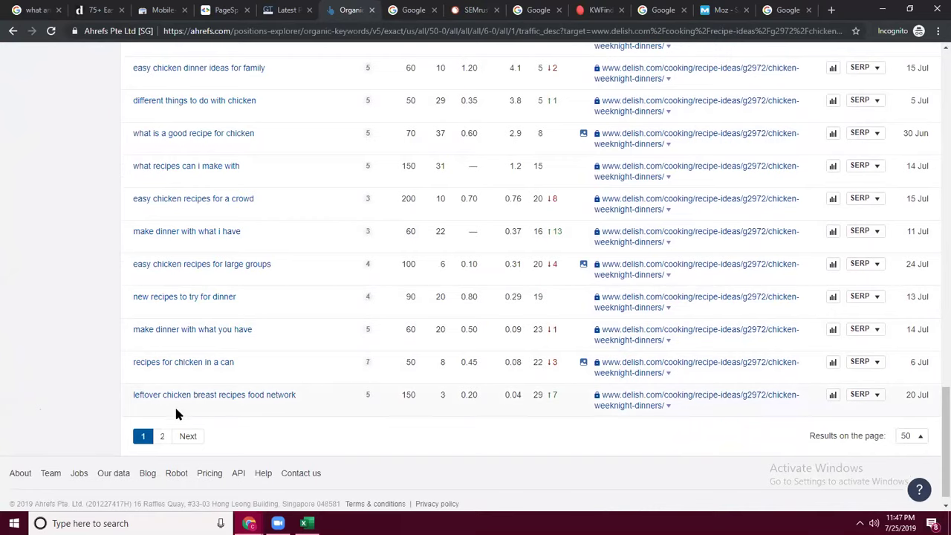
pyautogui.scroll(20, 180, 408)
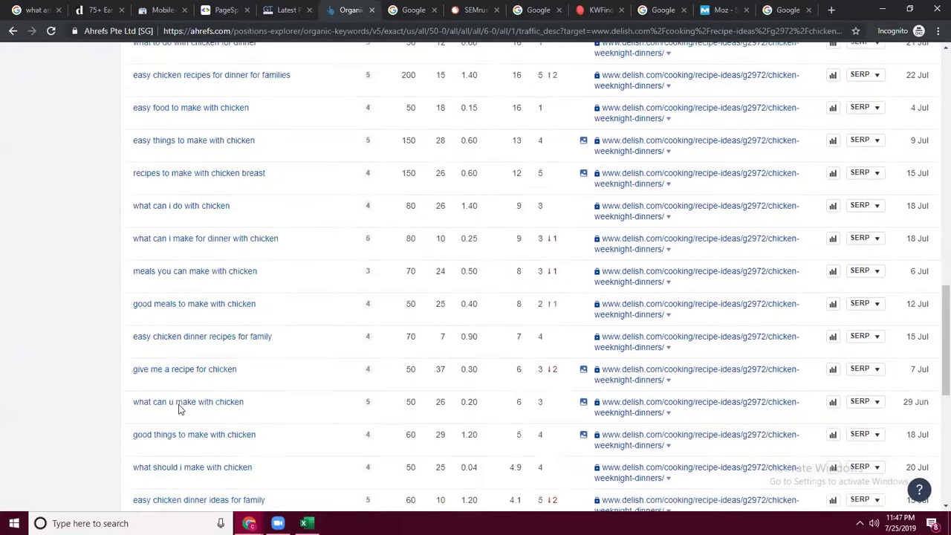
pyautogui.scroll(-20, 191, 407)
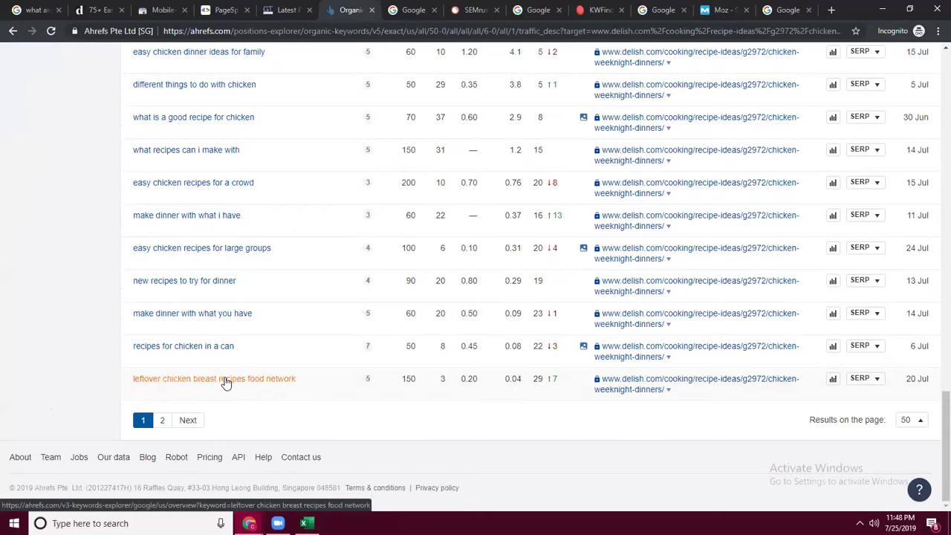
pyautogui.scroll(5, 35, 227)
pyautogui.scroll(6, 167, 184)
pyautogui.scroll(6, 167, 184)
pyautogui.moveTo(269, 84); pyautogui.dragTo(132, 84)
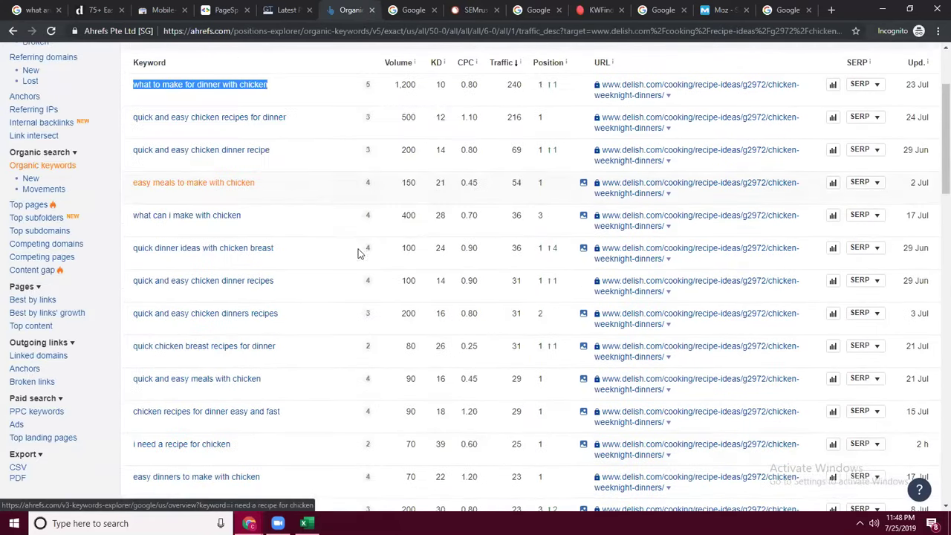
# Switch to the logged-in SEMrush dashboard window and search all reports for "chicken recipes"
pyautogui.click(478, 7)
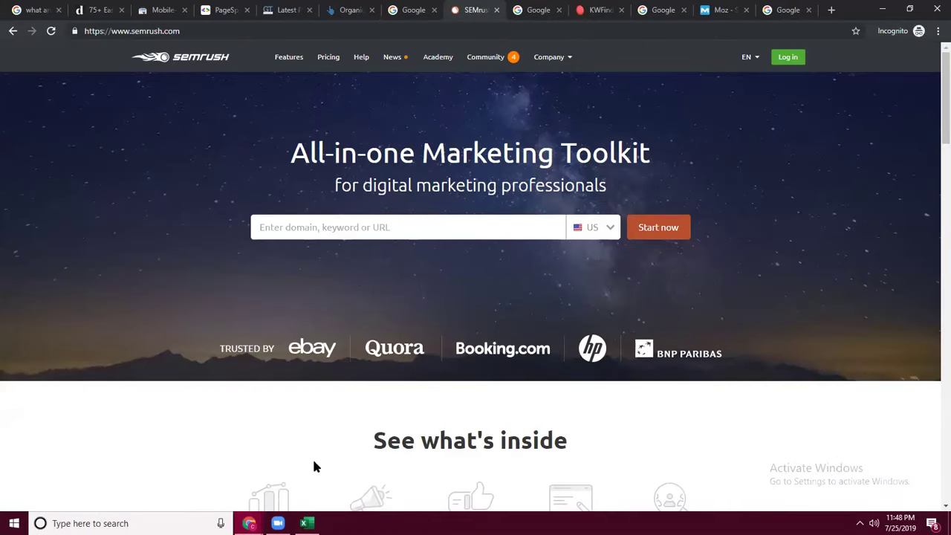
pyautogui.moveTo(249, 523)
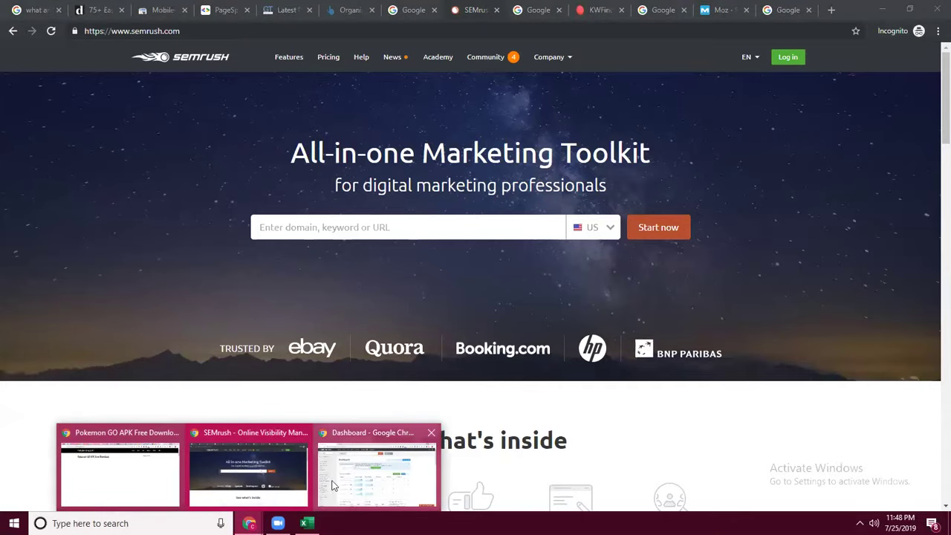
pyautogui.moveTo(370, 469)
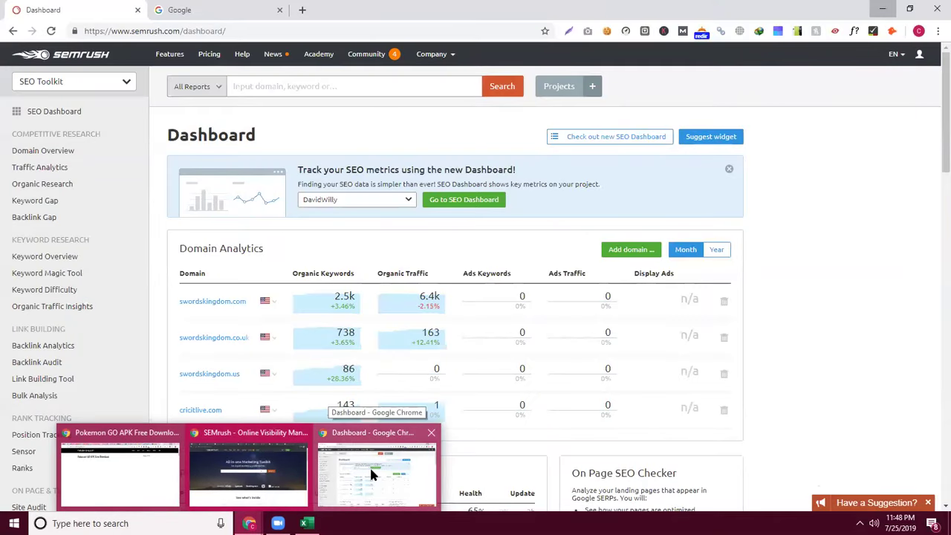
pyautogui.click(371, 470)
pyautogui.click(260, 87)
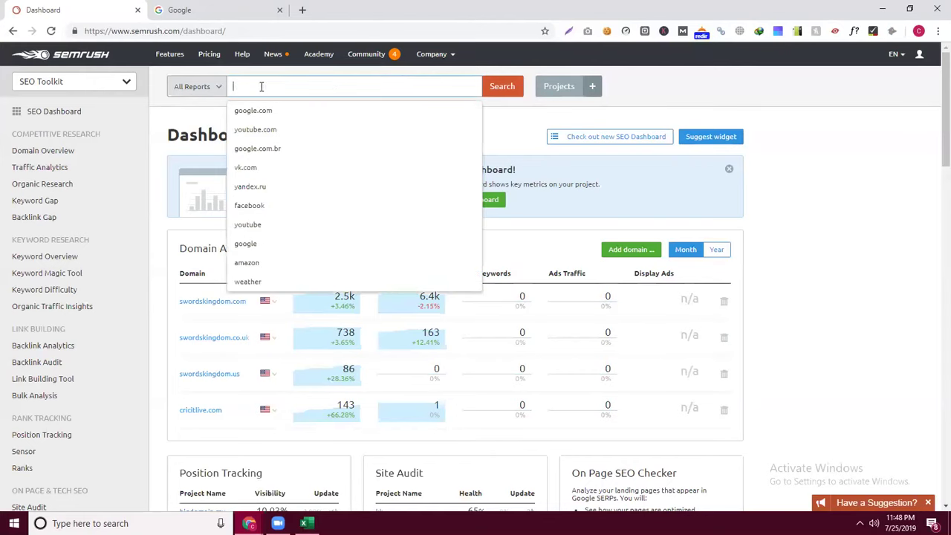
pyautogui.write('chick')
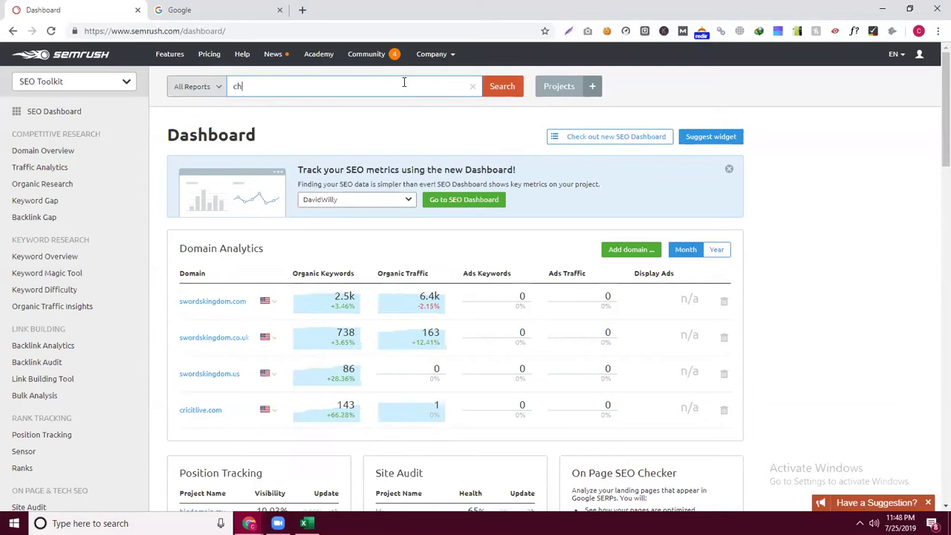
pyautogui.press('BackSpace')
pyautogui.press('BackSpace')
pyautogui.write('cken recipes')
pyautogui.press('Return')
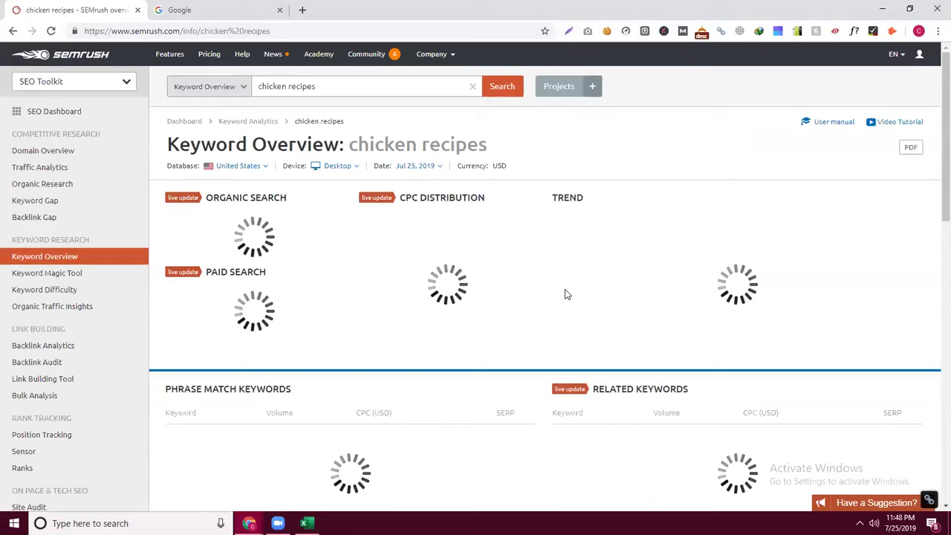
# Examine the Keyword Overview for chicken recipes, highlighting the searched keyword and the number of phrase match keywords
pyautogui.scroll(-4, 556, 267)
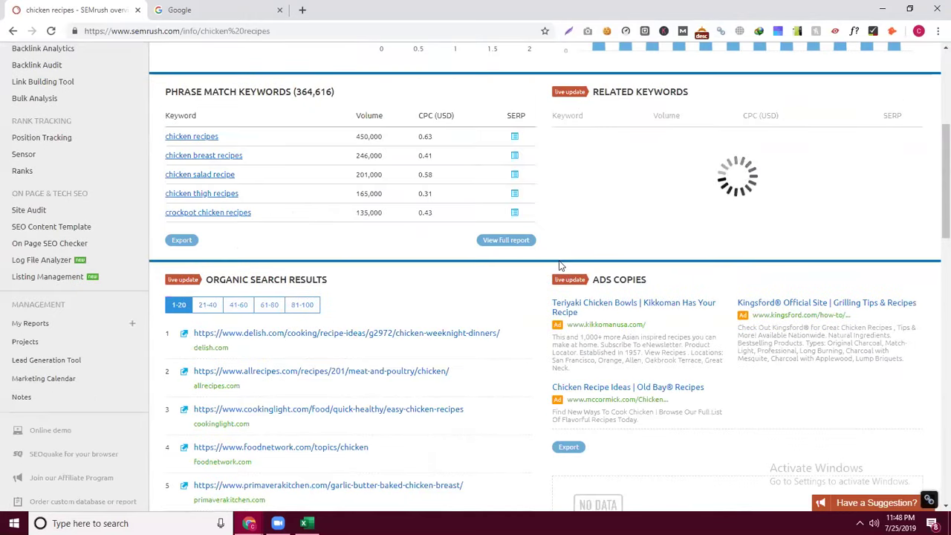
pyautogui.scroll(3, 560, 268)
pyautogui.scroll(1, 560, 266)
pyautogui.scroll(-3, 329, 212)
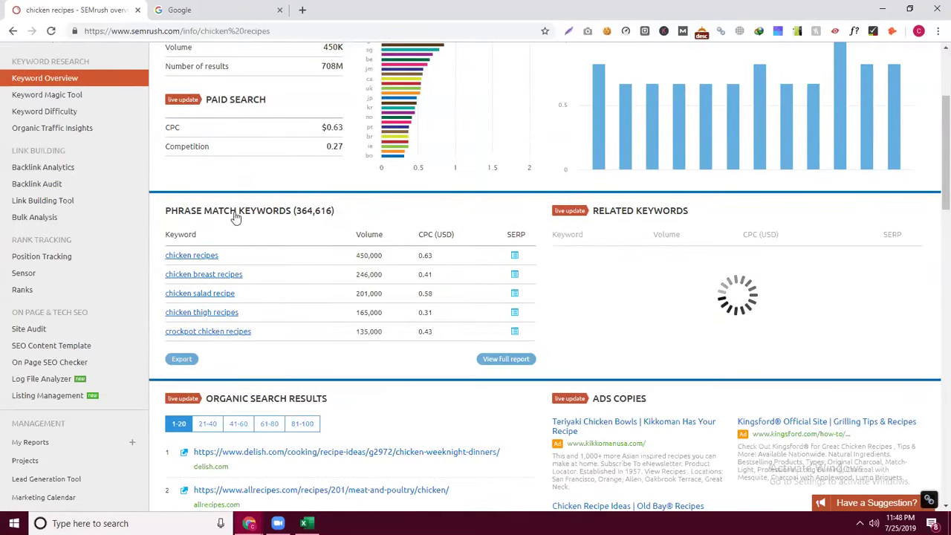
pyautogui.moveTo(294, 211); pyautogui.dragTo(333, 214)
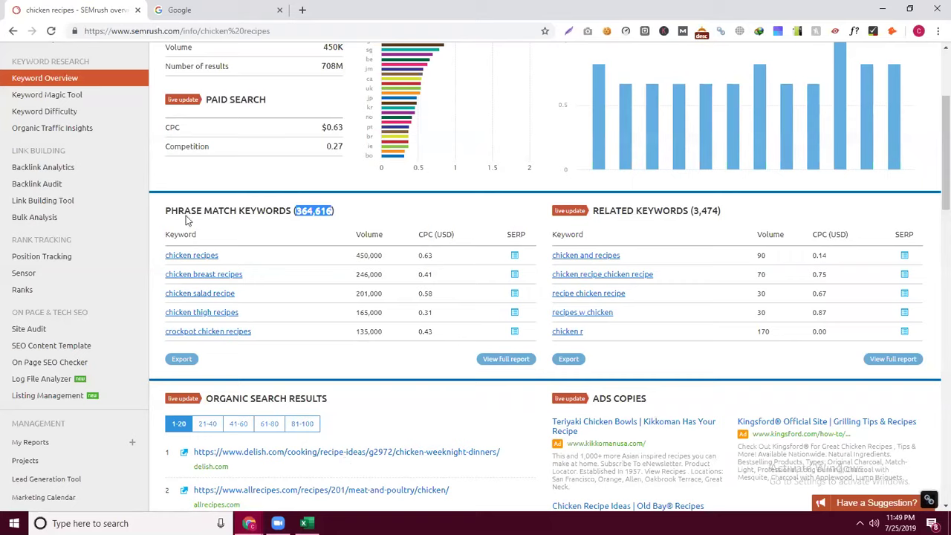
pyautogui.scroll(3, 287, 291)
pyautogui.click(300, 86)
pyautogui.hotkey('ctrl', 'a')
pyautogui.scroll(-3, 374, 255)
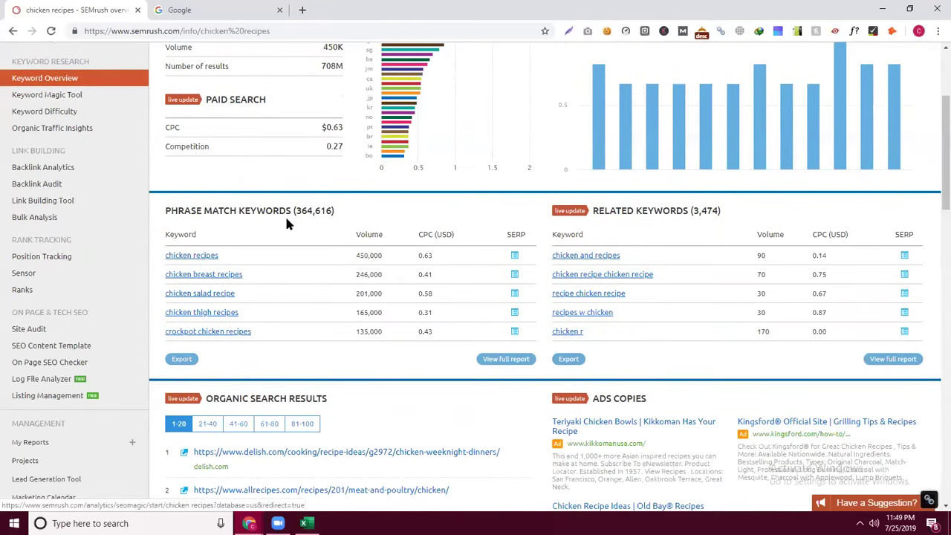
pyautogui.moveTo(295, 211); pyautogui.dragTo(333, 211)
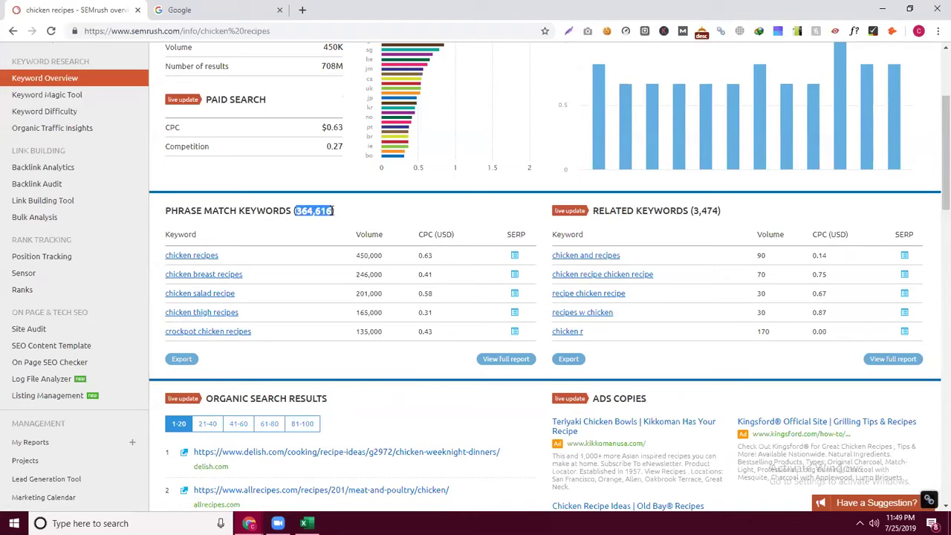
# Open the full phrase match keywords report, dismiss the translation offer and set the site language to English
pyautogui.click(503, 361)
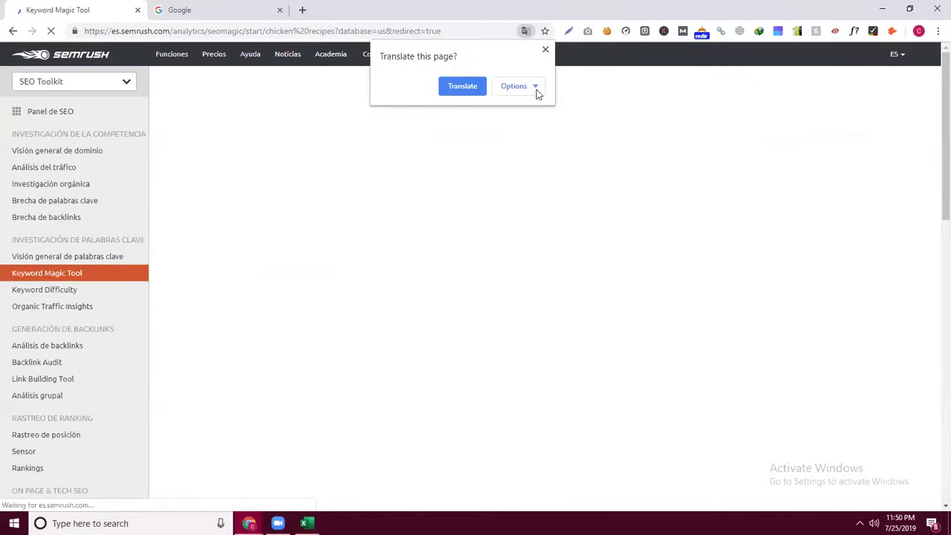
pyautogui.click(545, 49)
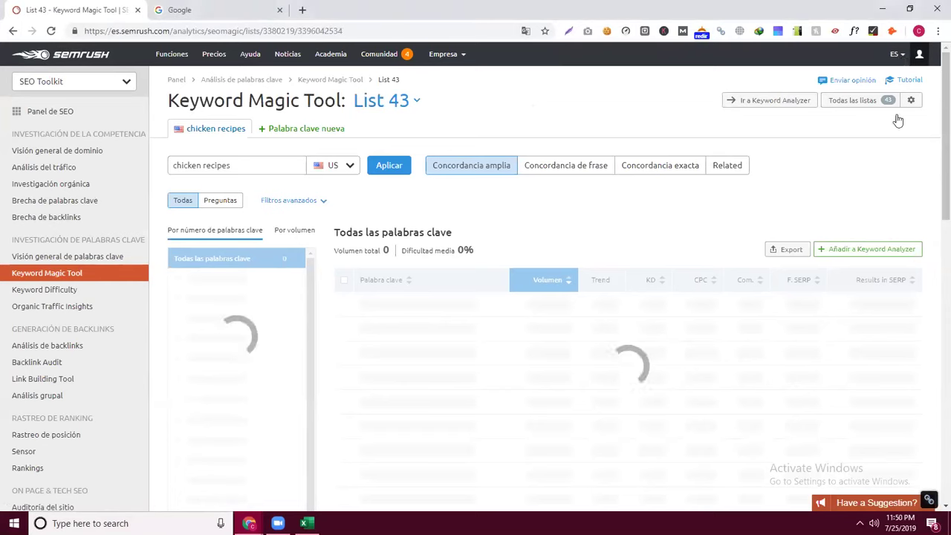
pyautogui.click(897, 55)
pyautogui.click(854, 77)
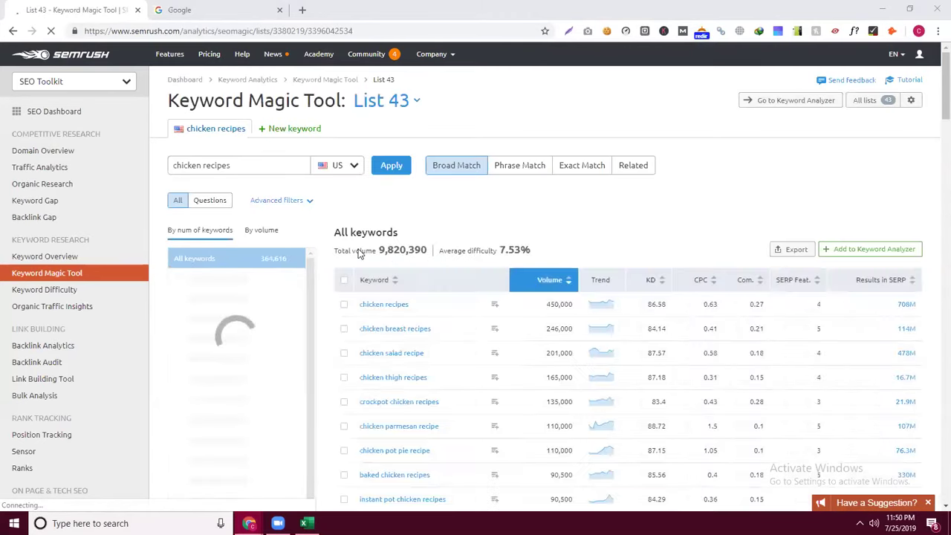
# Look over the broad match keywords for chicken recipes and restrict the list to questions
pyautogui.scroll(-4, 340, 275)
pyautogui.scroll(4, 350, 291)
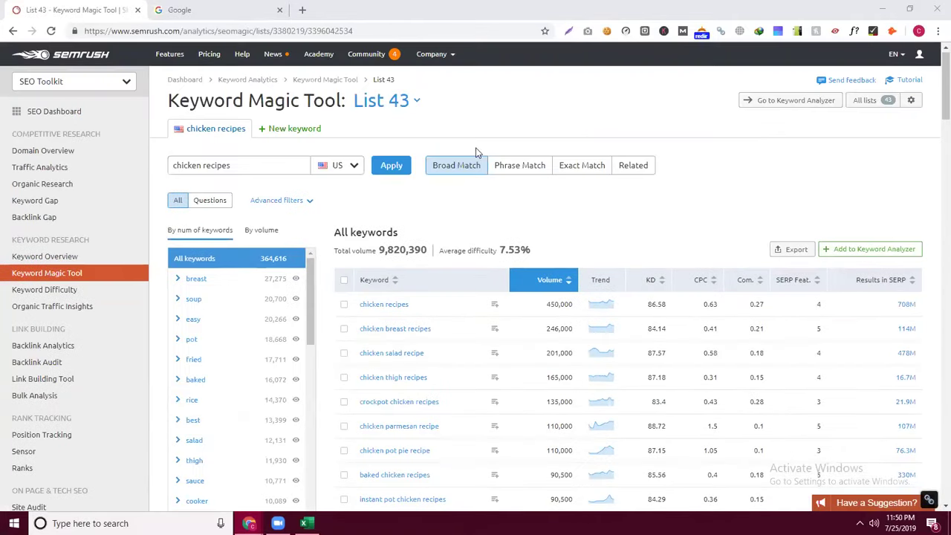
pyautogui.scroll(-2, 406, 211)
pyautogui.scroll(1, 362, 242)
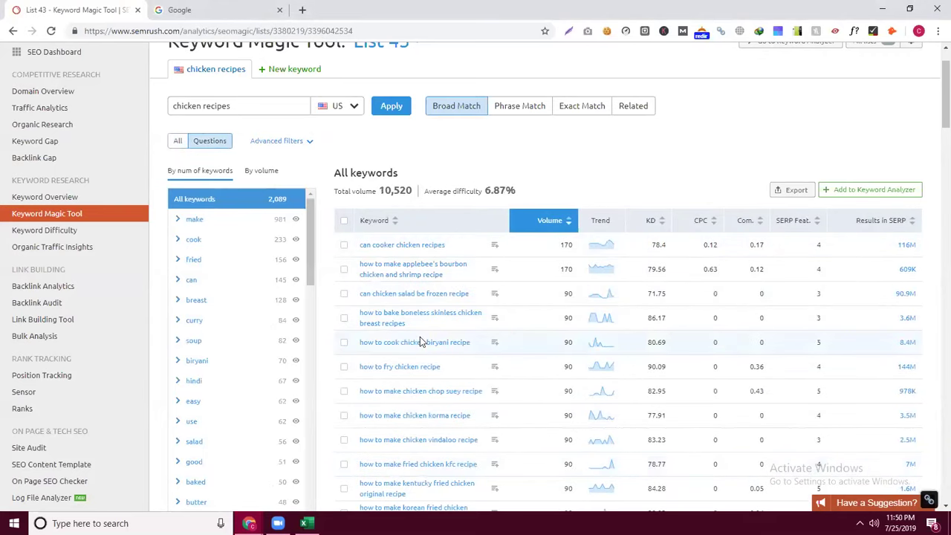
# Read through the question keywords for chicken recipes, down to those with a search volume of 30
pyautogui.scroll(-15, 420, 342)
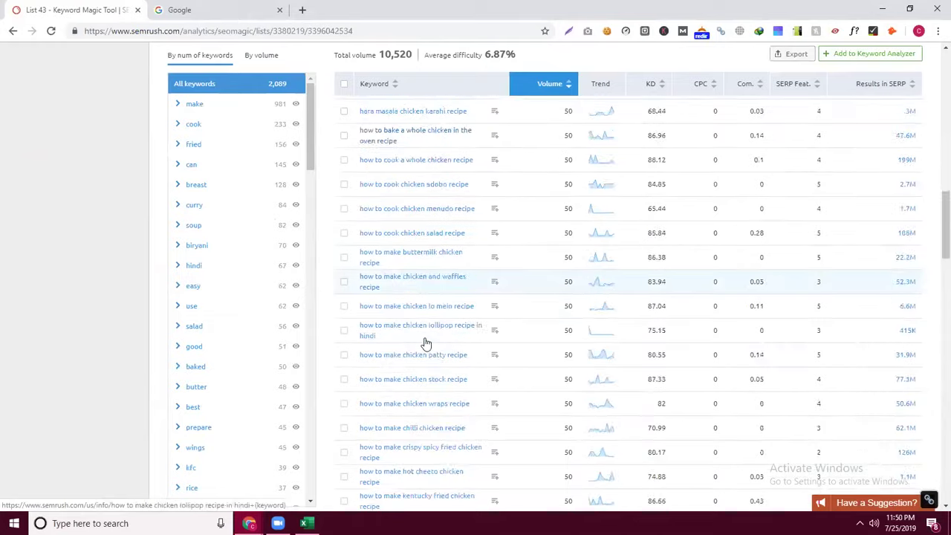
pyautogui.scroll(-10, 425, 343)
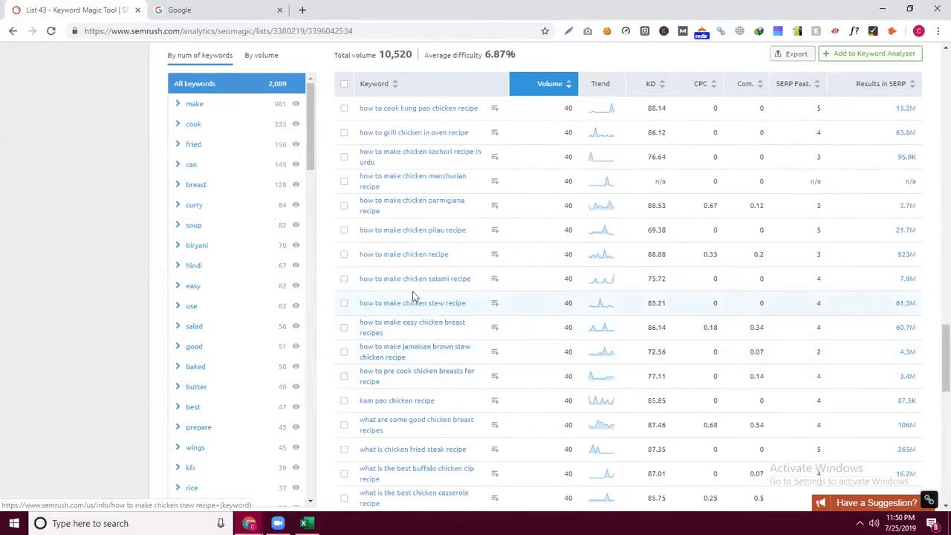
pyautogui.scroll(-4, 446, 347)
pyautogui.scroll(4, 454, 312)
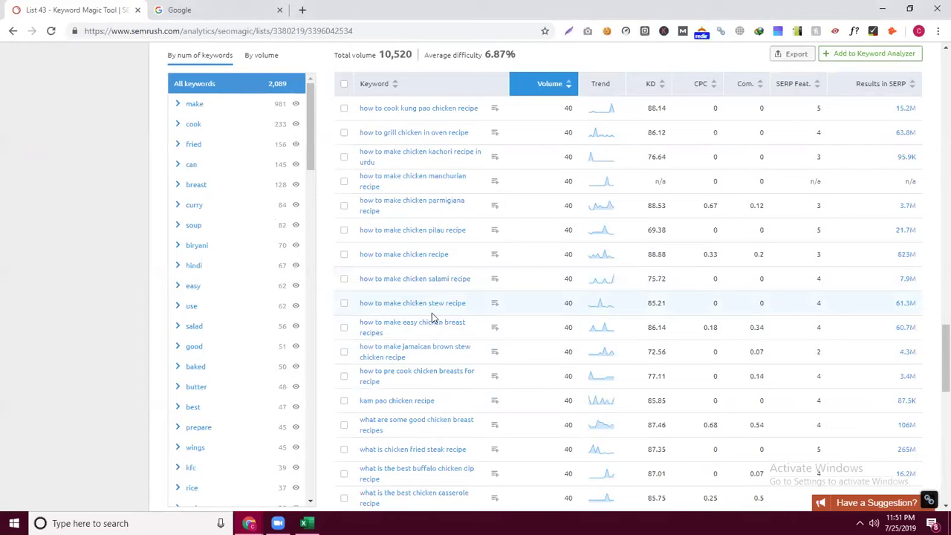
pyautogui.scroll(-2, 469, 338)
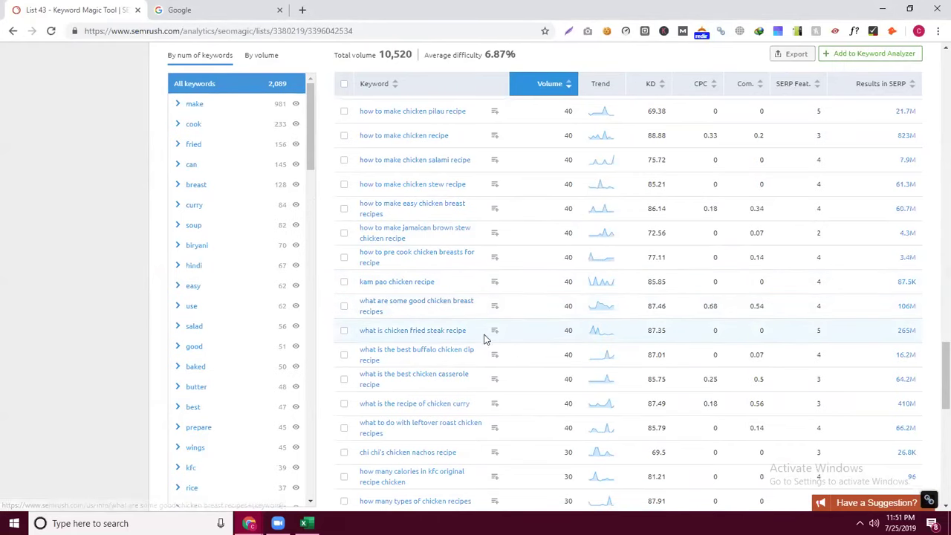
pyautogui.scroll(-1, 483, 339)
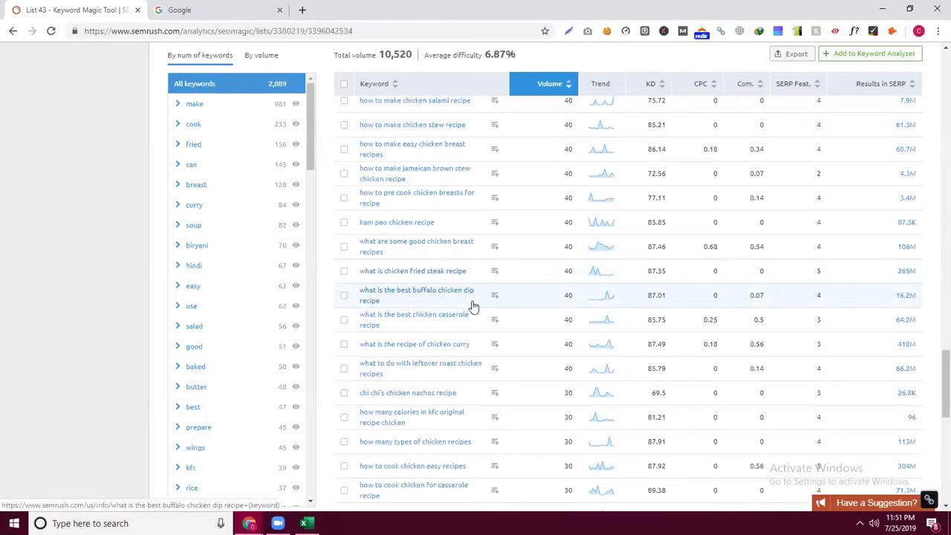
# Look through the broad match question keywords for chicken recipes again, from the highest search volumes down to those around 50
pyautogui.scroll(-5, 430, 349)
pyautogui.scroll(10, 437, 323)
pyautogui.scroll(15, 437, 324)
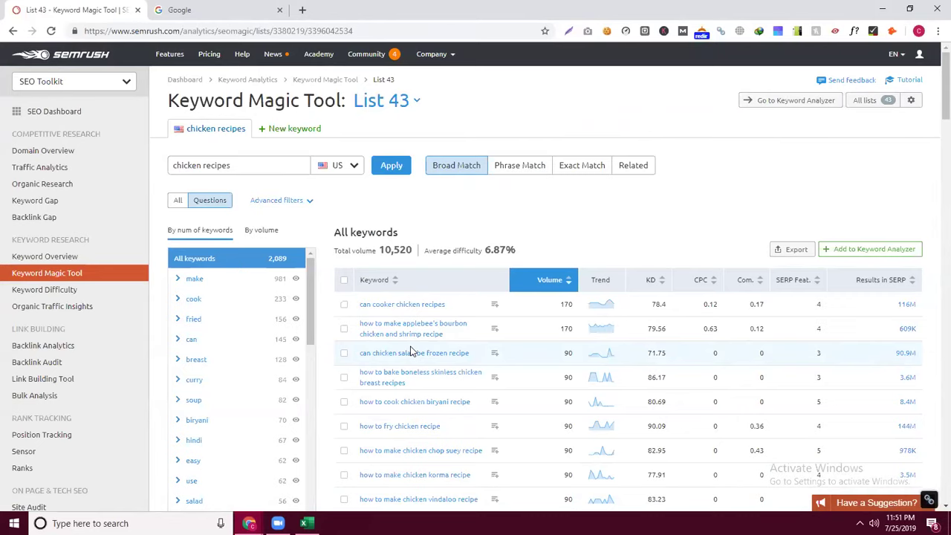
pyautogui.scroll(-3, 446, 350)
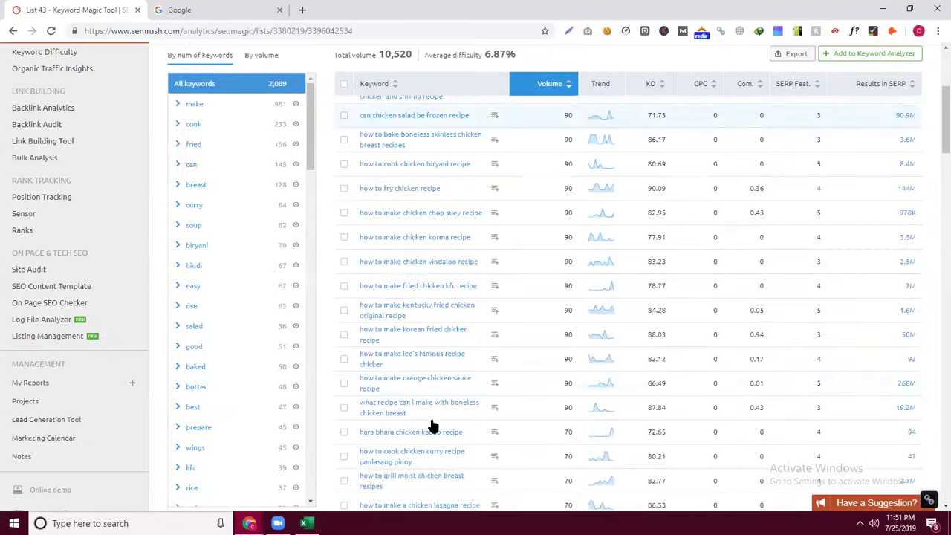
pyautogui.scroll(-10, 413, 282)
pyautogui.scroll(-4, 416, 280)
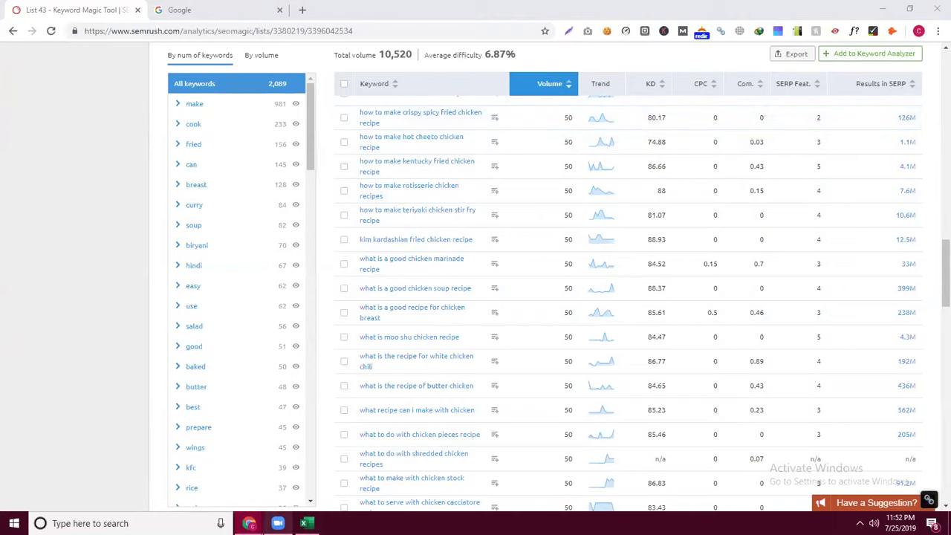
# Switch to the exported Excel question list, select all of its keywords and look through them down to row 234
pyautogui.click(304, 523)
pyautogui.hotkey('ctrl', 'a')
pyautogui.scroll(-10, 268, 325)
pyautogui.scroll(-20, 269, 336)
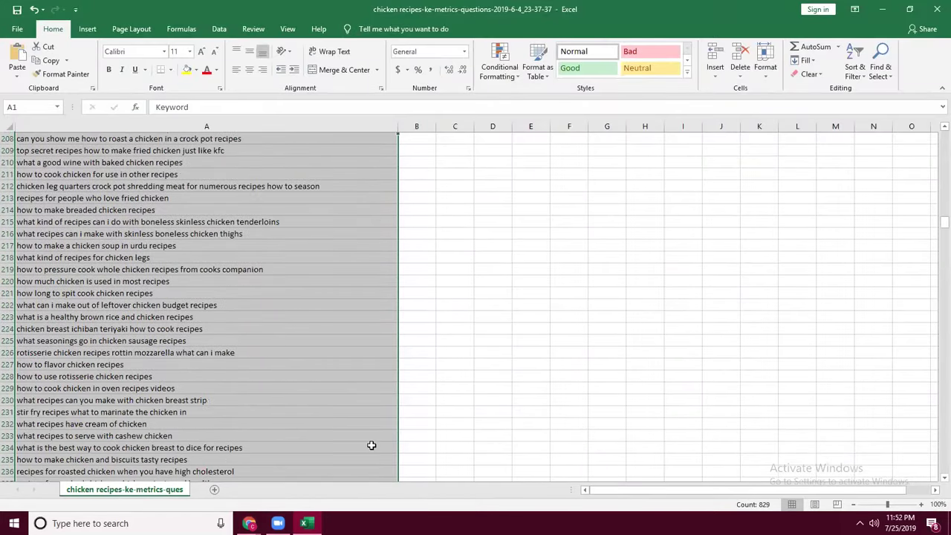
pyautogui.click(371, 447)
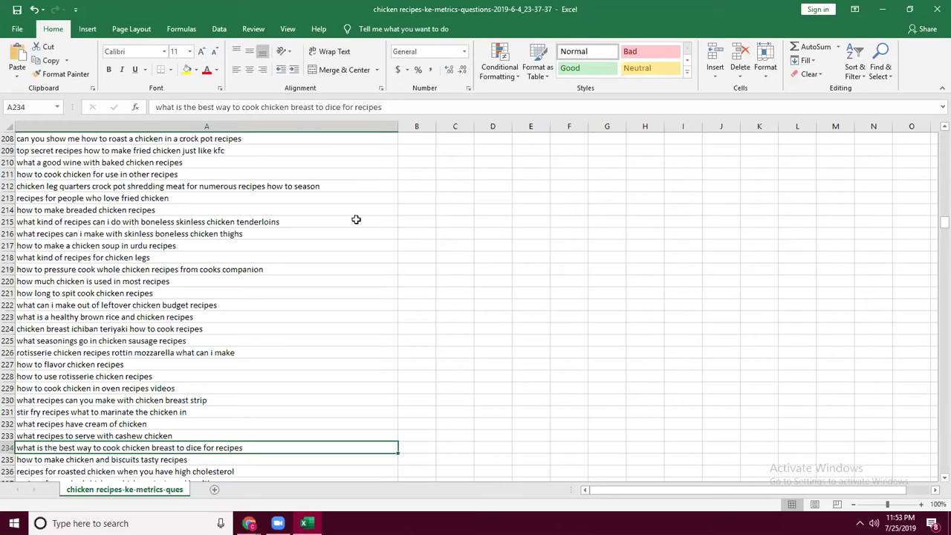
# Switch to the incognito Chrome window and rerun the Google search for "what are the best chicken recipes"
pyautogui.moveTo(249, 523)
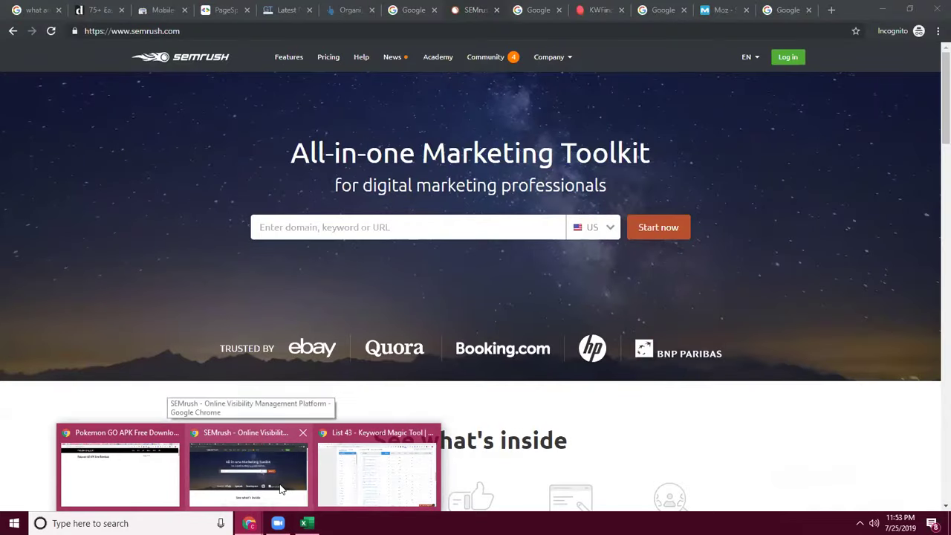
pyautogui.click(283, 483)
pyautogui.click(45, 9)
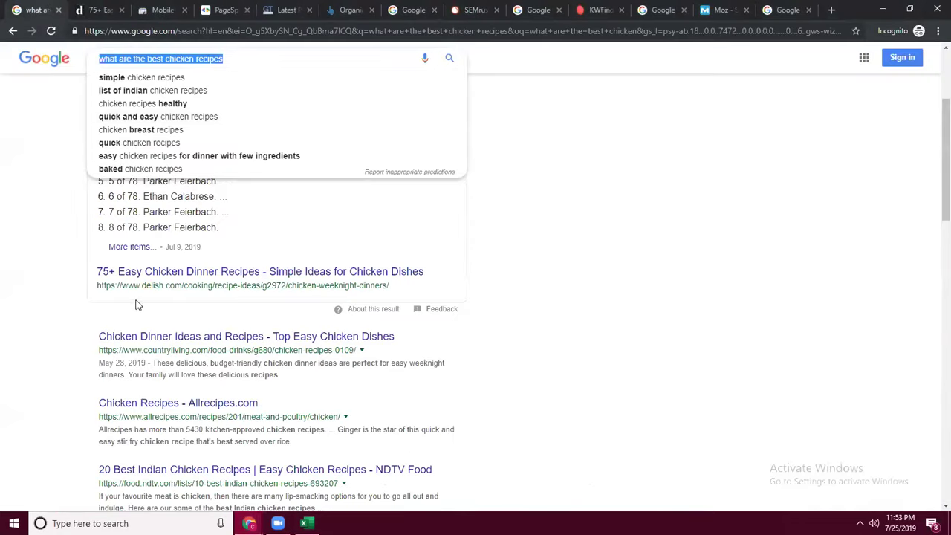
pyautogui.click(344, 68)
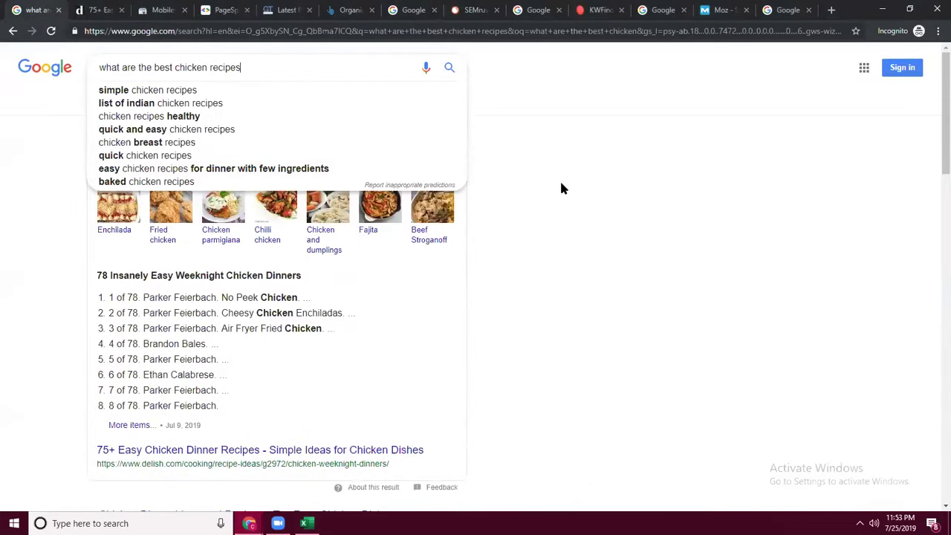
pyautogui.click(559, 179)
pyautogui.click(449, 68)
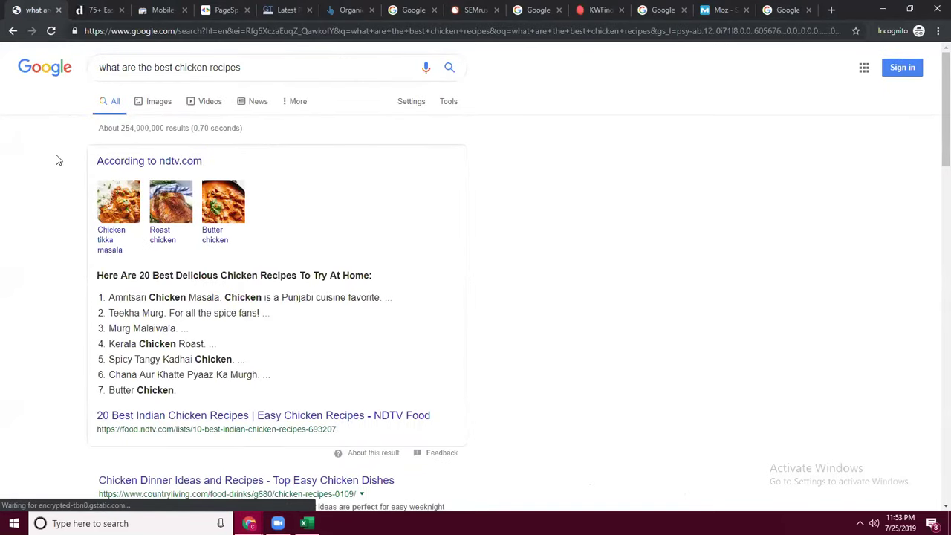
# Examine the related searches and the "People also ask" questions for "what are the best chicken recipes", highlighting the section heading and the query
pyautogui.scroll(-20, 15, 165)
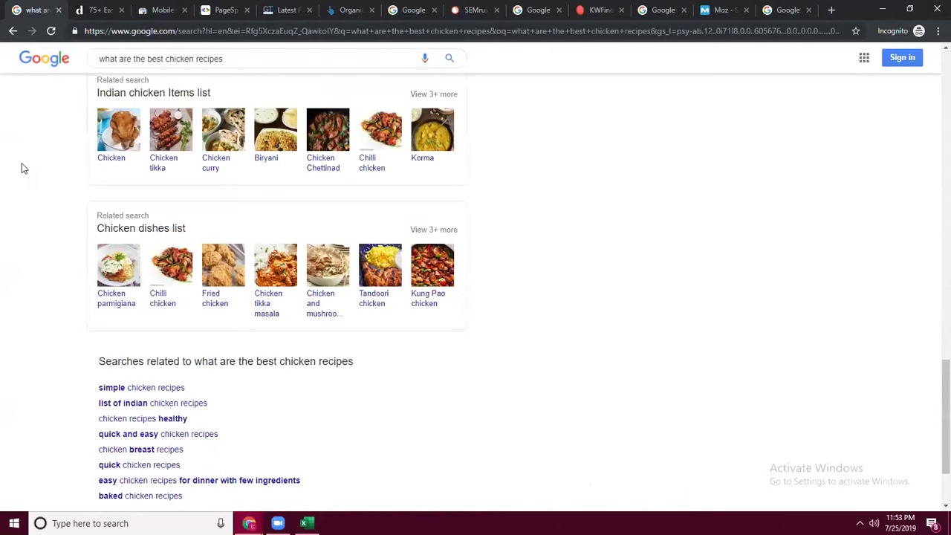
pyautogui.scroll(5, 23, 159)
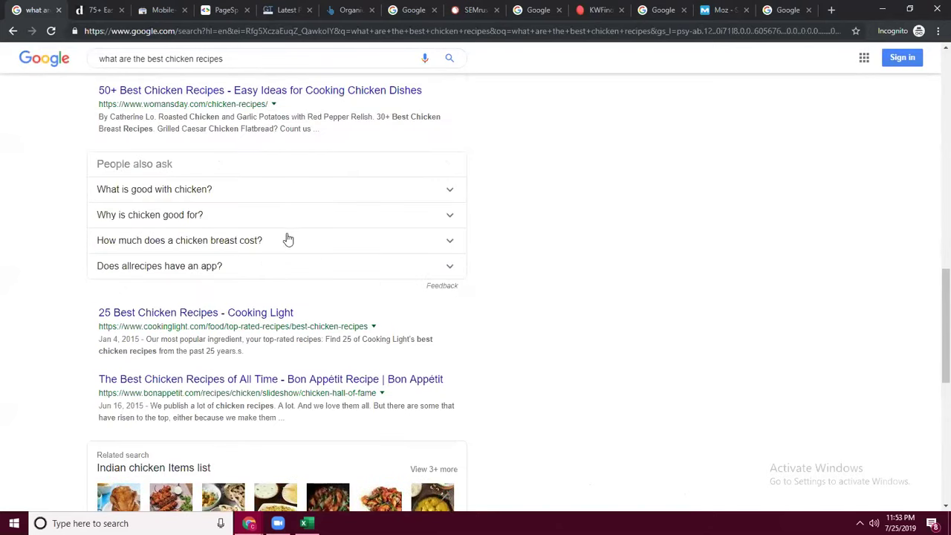
pyautogui.moveTo(96, 165); pyautogui.dragTo(182, 175)
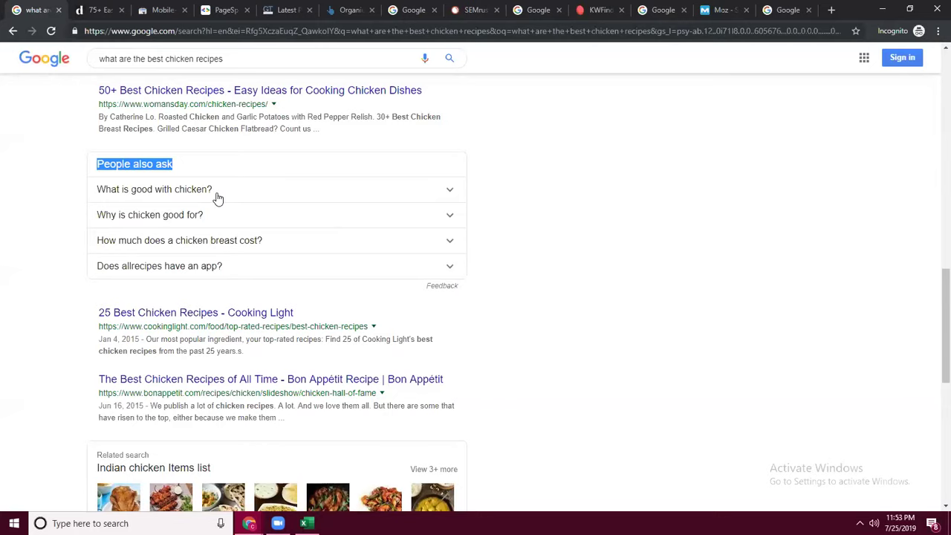
pyautogui.tripleClick(210, 59)
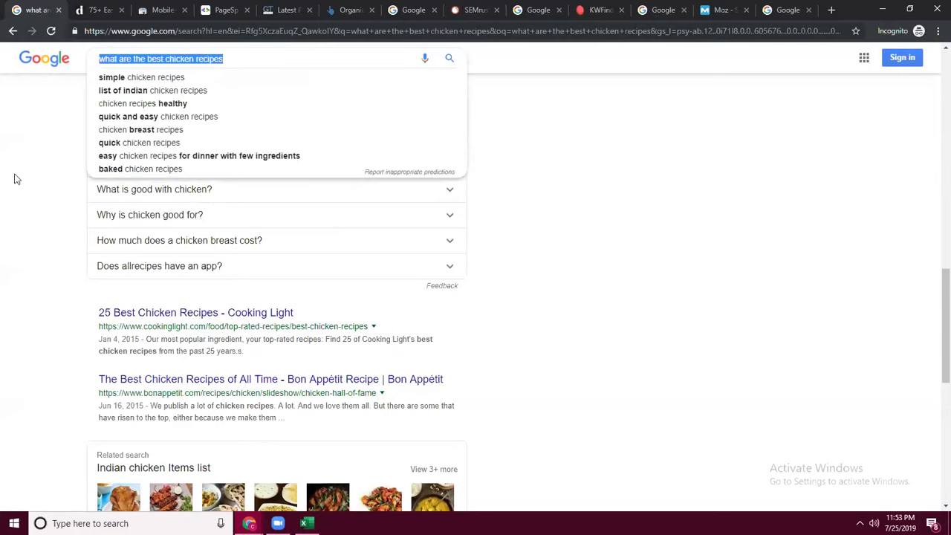
pyautogui.click(3, 211)
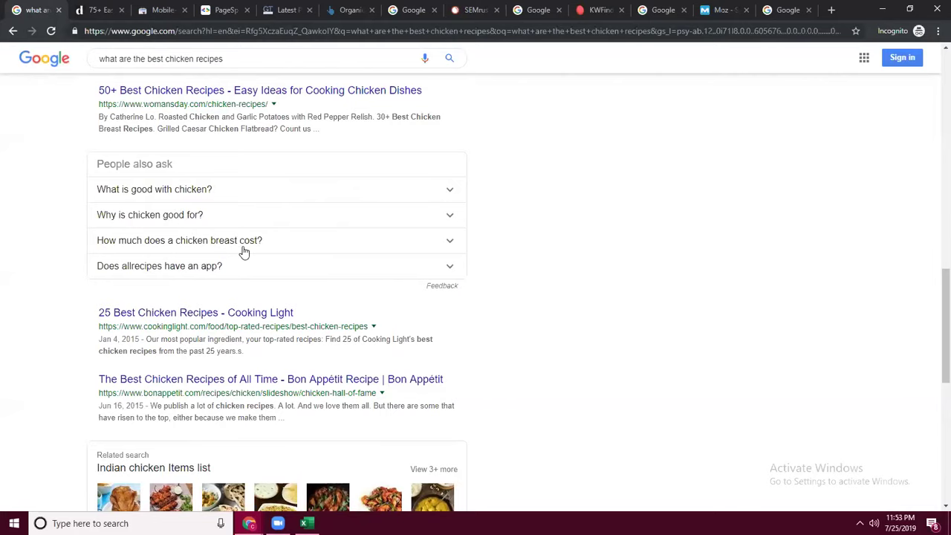
pyautogui.scroll(20, 411, 253)
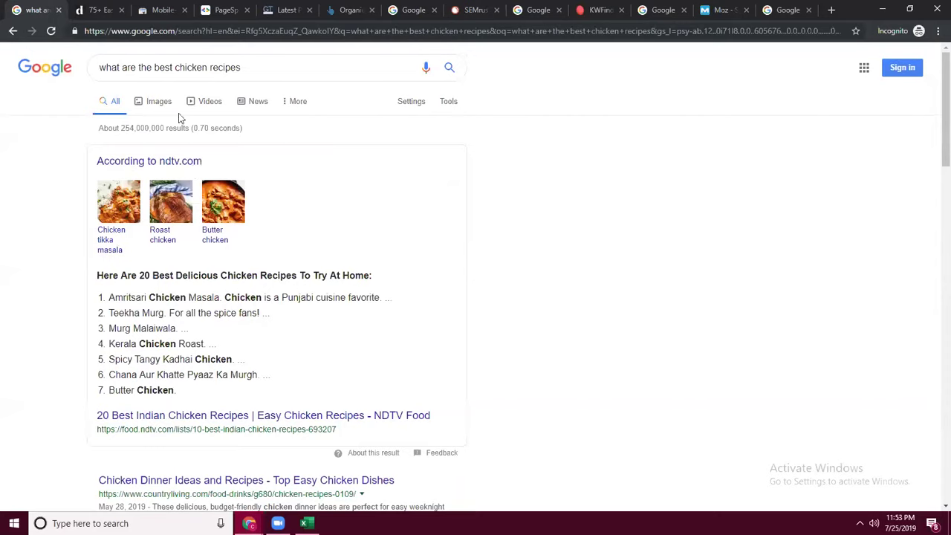
# Shorten the Google query to "best chicken recipes", run the search and find the "People also ask" section
pyautogui.click(155, 67)
pyautogui.moveTo(155, 67); pyautogui.dragTo(65, 67)
pyautogui.press('BackSpace')
pyautogui.press('Return')
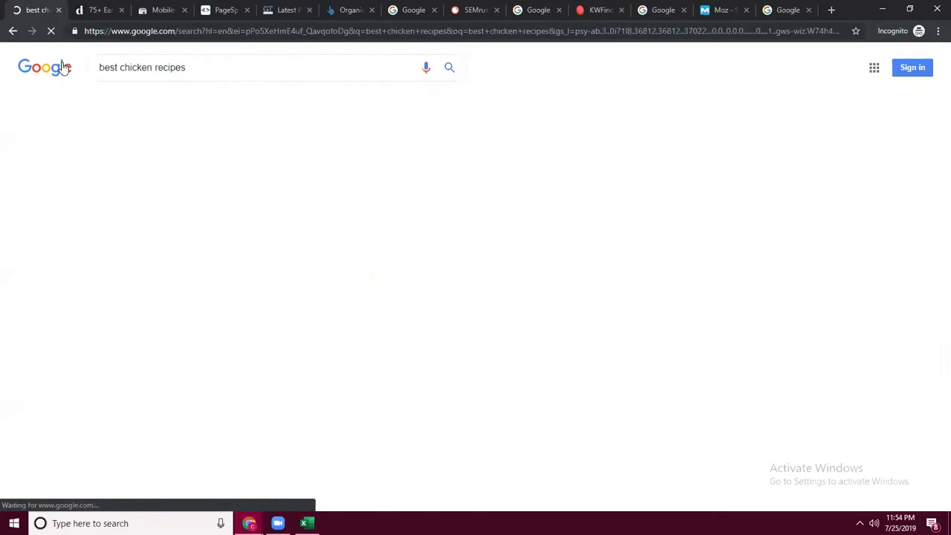
pyautogui.scroll(-10, 65, 234)
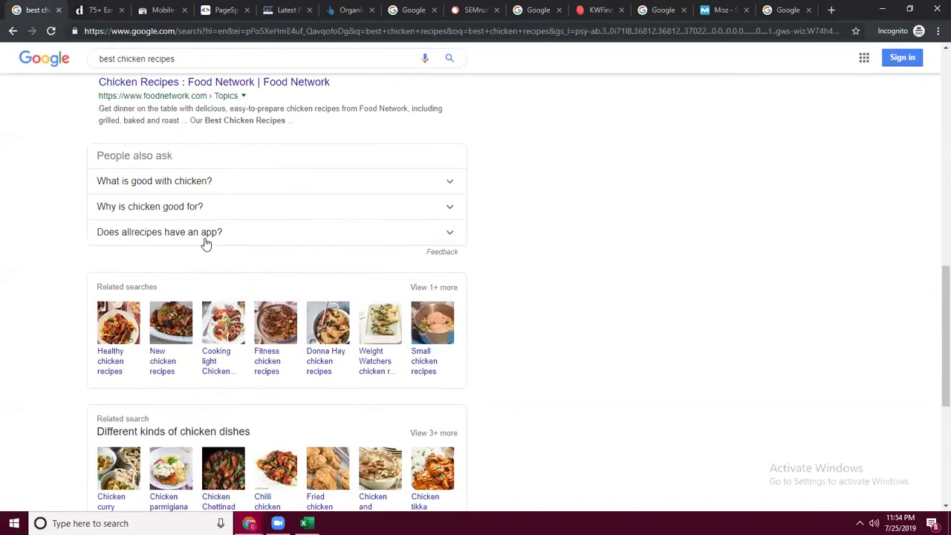
# Expand the questions "Does allrecipes have an app?" and "How do I add recipes to Allrecipes app?" to load more related questions
pyautogui.click(437, 235)
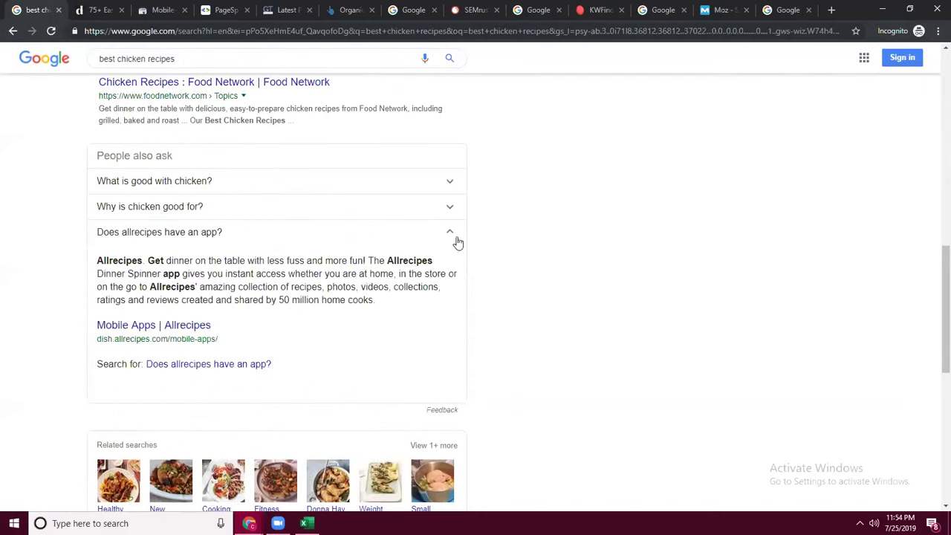
pyautogui.scroll(-1, 439, 255)
pyautogui.scroll(-1, 341, 260)
pyautogui.scroll(-1, 260, 216)
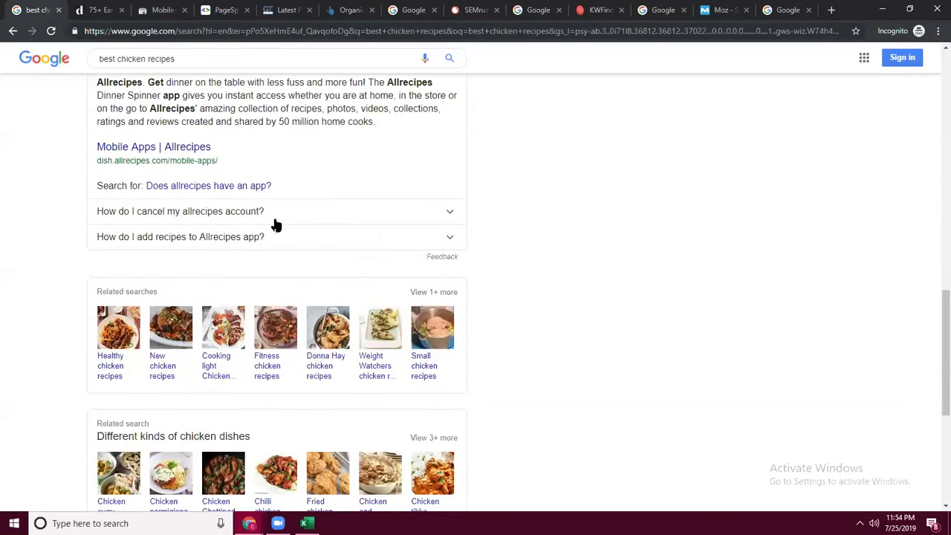
pyautogui.click(416, 245)
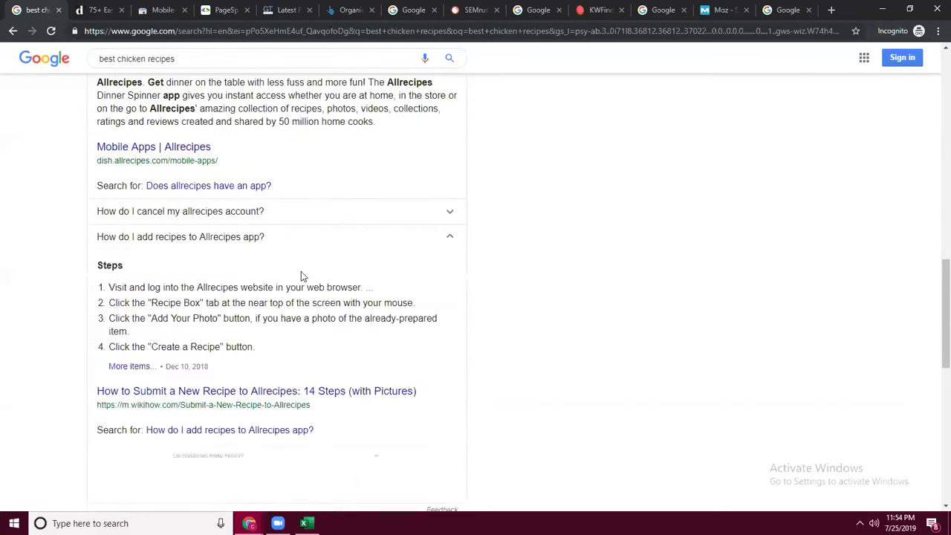
pyautogui.scroll(-4, 301, 286)
pyautogui.scroll(7, 396, 263)
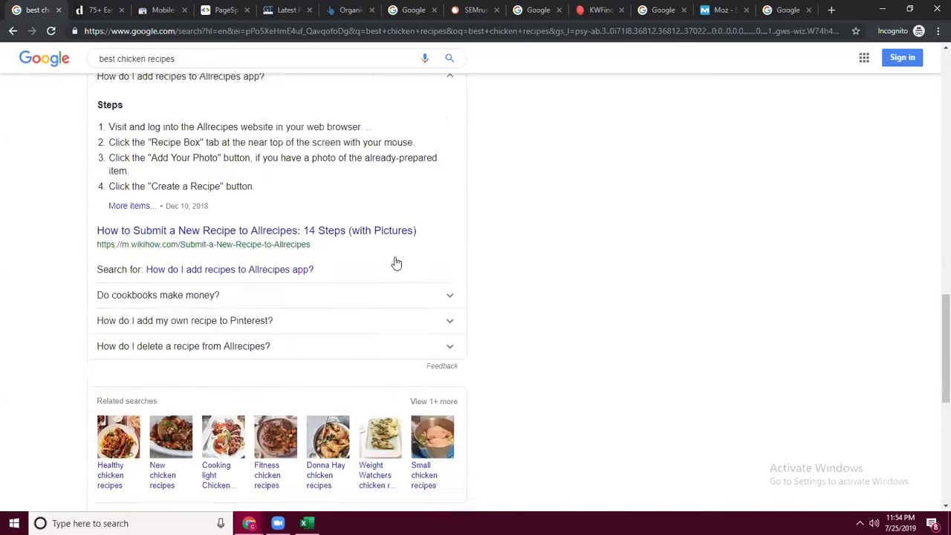
# Expand "What is good with chicken?" and "Why is chicken good for?", and collapse "Does allrecipes have an app?"
pyautogui.click(402, 186)
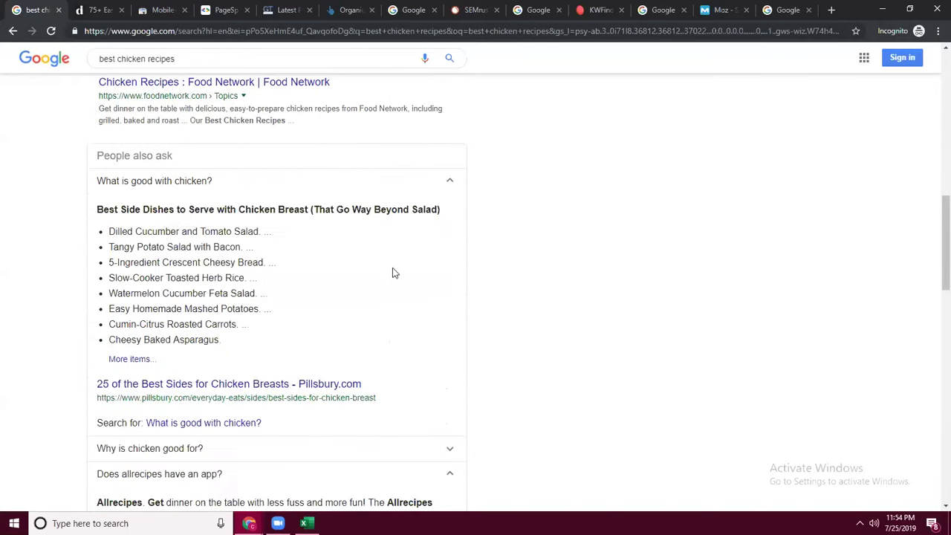
pyautogui.scroll(-3, 394, 272)
pyautogui.click(439, 272)
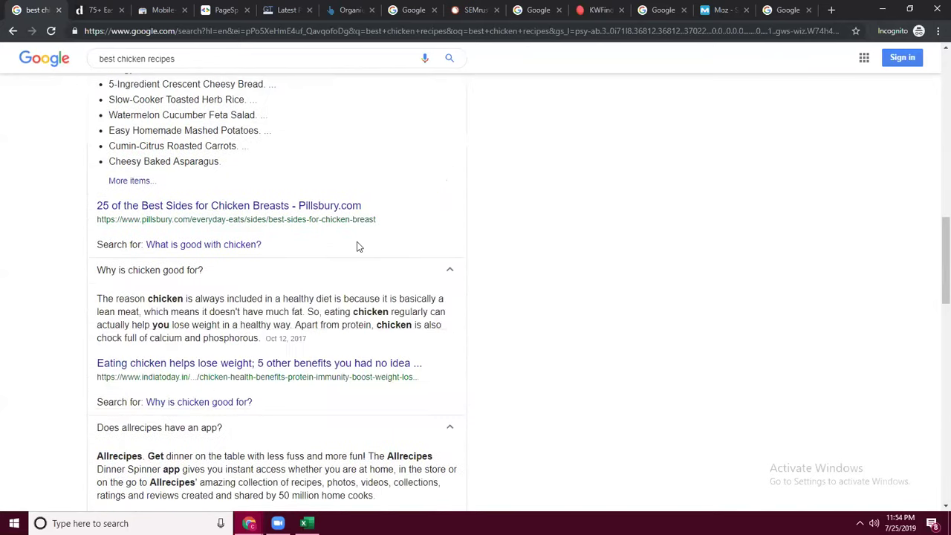
pyautogui.scroll(-1, 382, 264)
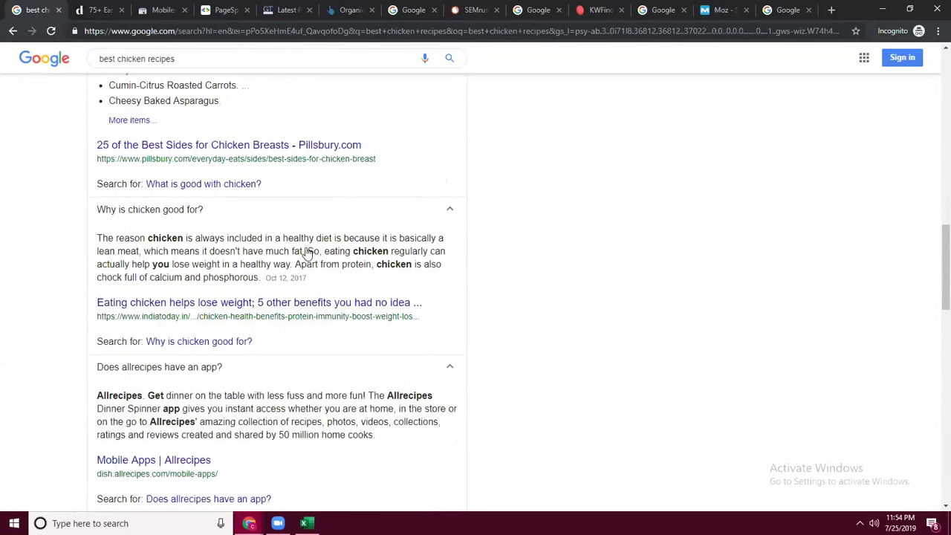
pyautogui.scroll(-2, 371, 266)
pyautogui.click(451, 256)
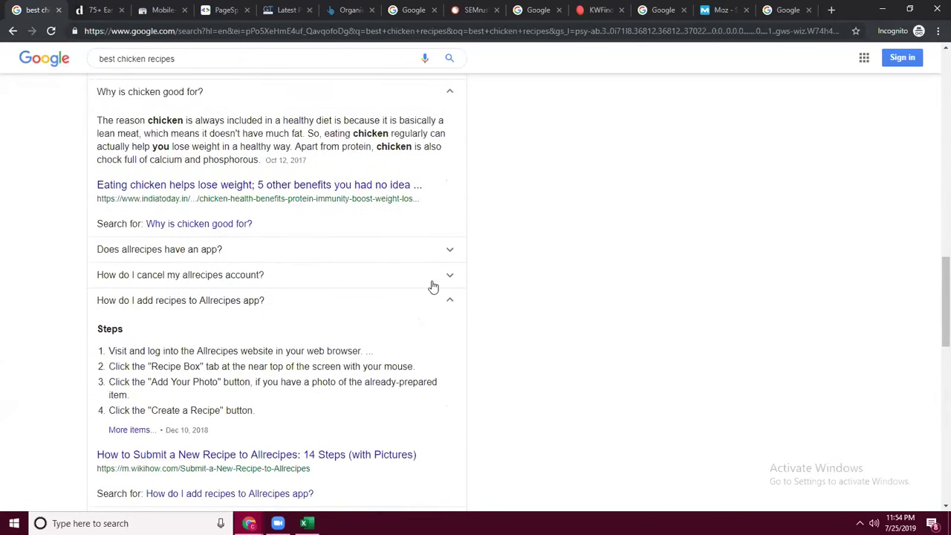
# Read through the additional "People also ask" questions loaded for best chicken recipes
pyautogui.scroll(-5, 433, 287)
pyautogui.scroll(-5, 433, 284)
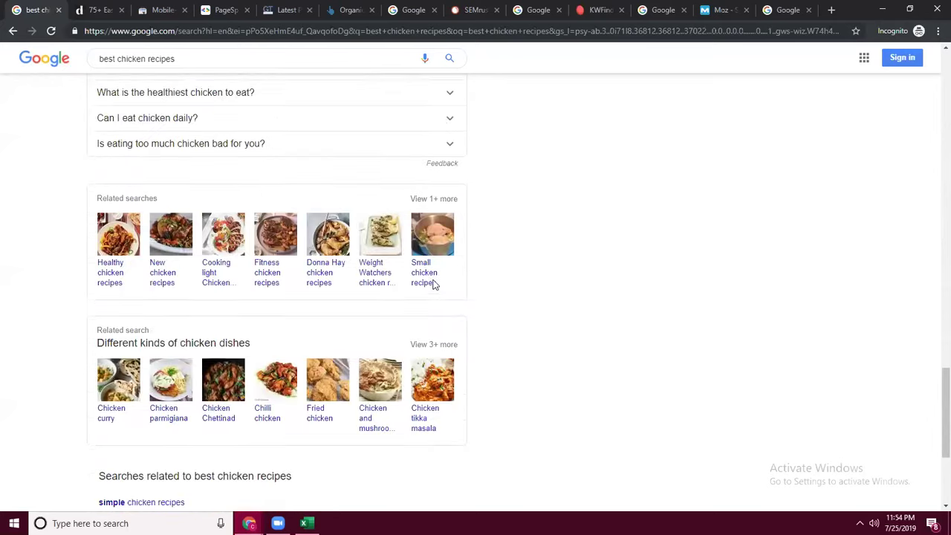
pyautogui.scroll(3, 436, 284)
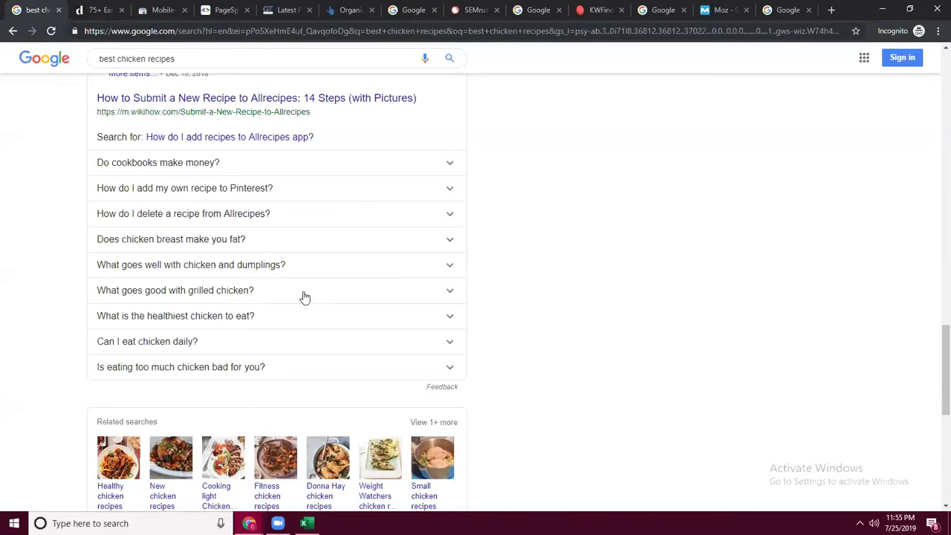
pyautogui.scroll(-2, 312, 295)
pyautogui.scroll(2, 244, 288)
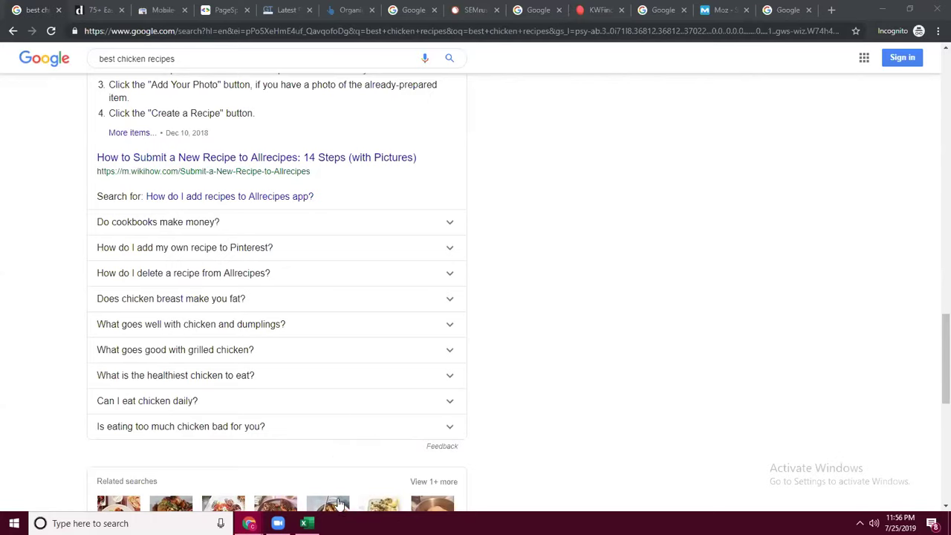
# Switch back to the Excel question list and look through it from row 234 up to the header row
pyautogui.click(303, 523)
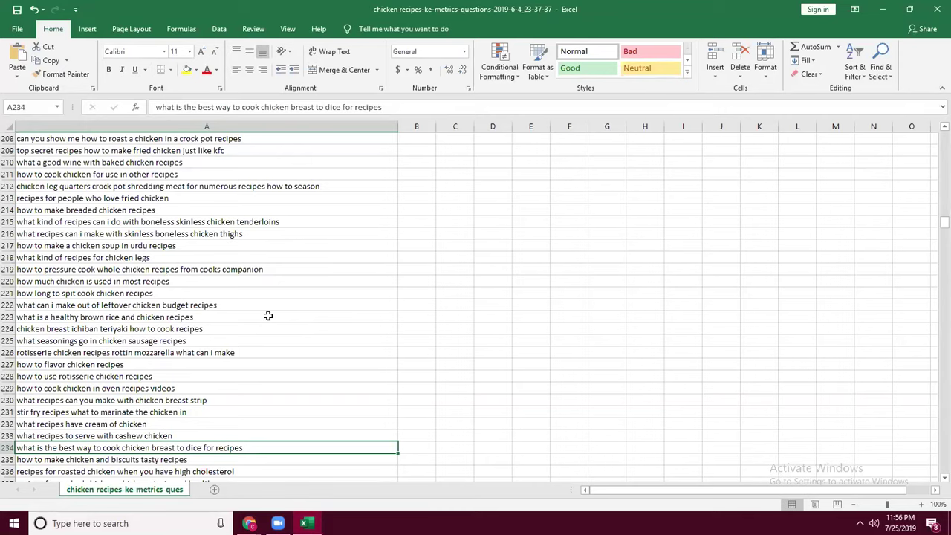
pyautogui.scroll(-6, 294, 389)
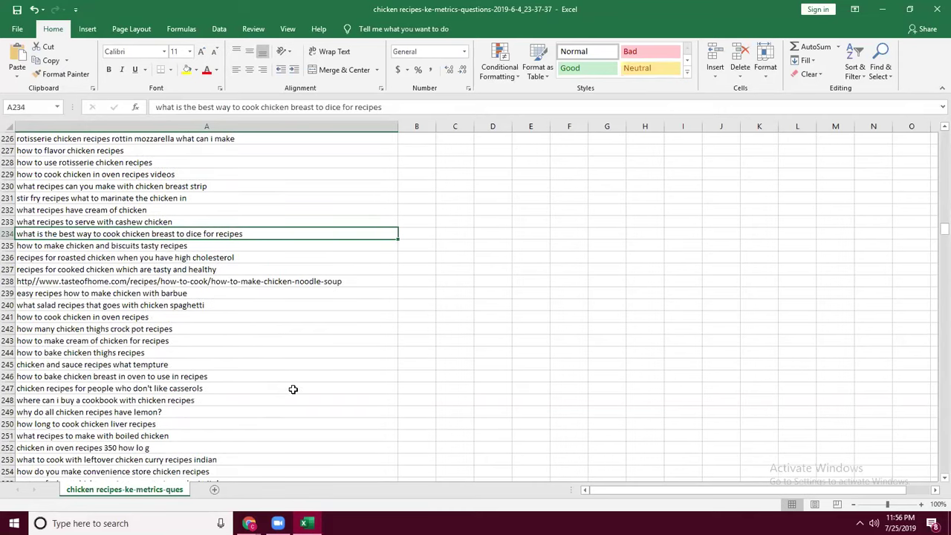
pyautogui.scroll(20, 293, 390)
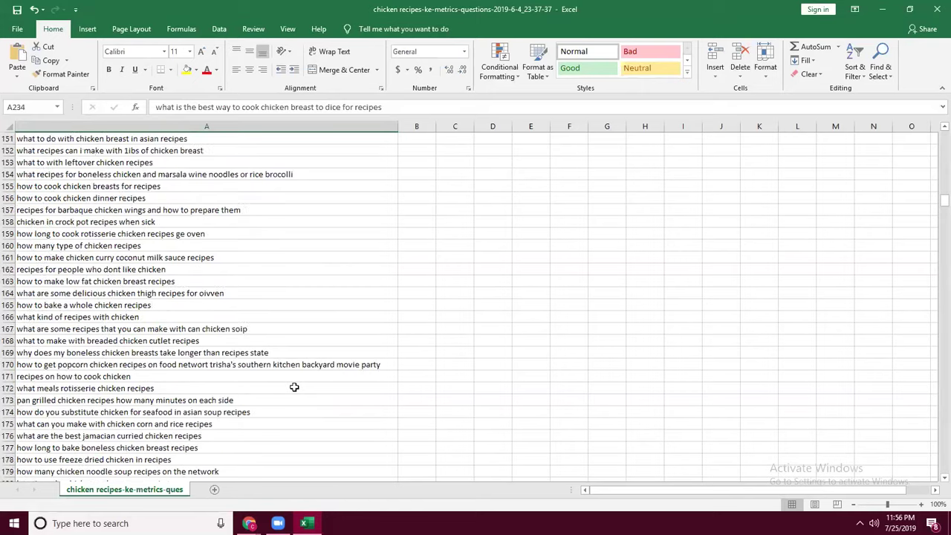
pyautogui.scroll(20, 294, 387)
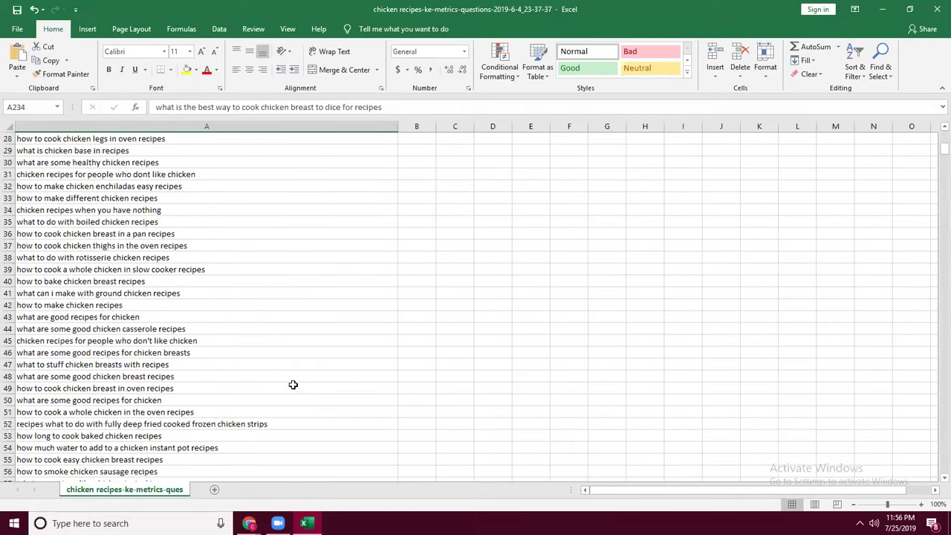
pyautogui.scroll(1, 263, 312)
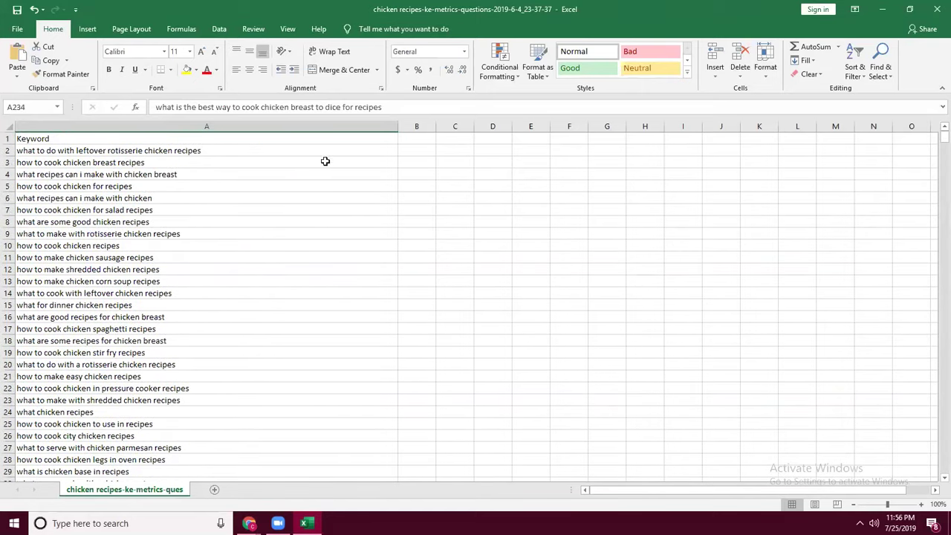
# Highlight the question keywords from the header row downward, and point out individual ones in cells A5, A6, A7 and A9
pyautogui.moveTo(308, 140); pyautogui.dragTo(349, 462)
pyautogui.click(346, 304)
pyautogui.scroll(3, 331, 320)
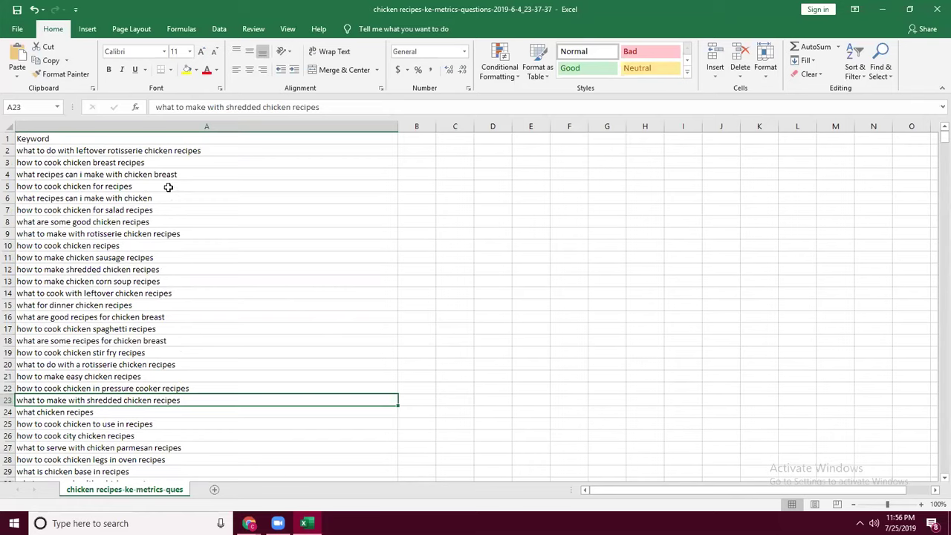
pyautogui.click(129, 187)
pyautogui.click(141, 199)
pyautogui.click(155, 210)
pyautogui.click(172, 236)
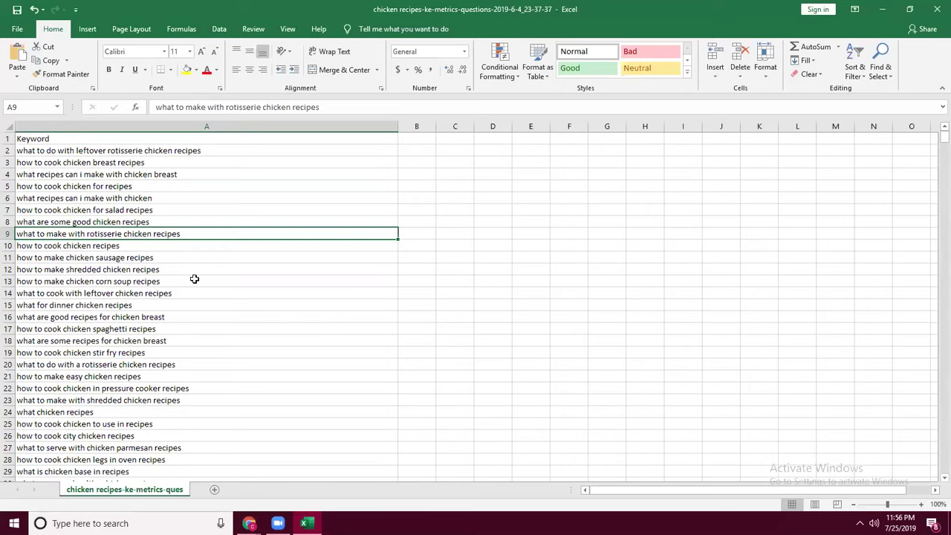
# Fill the ten question keywords in cells A44 to A53 with yellow highlighting
pyautogui.scroll(-1, 197, 279)
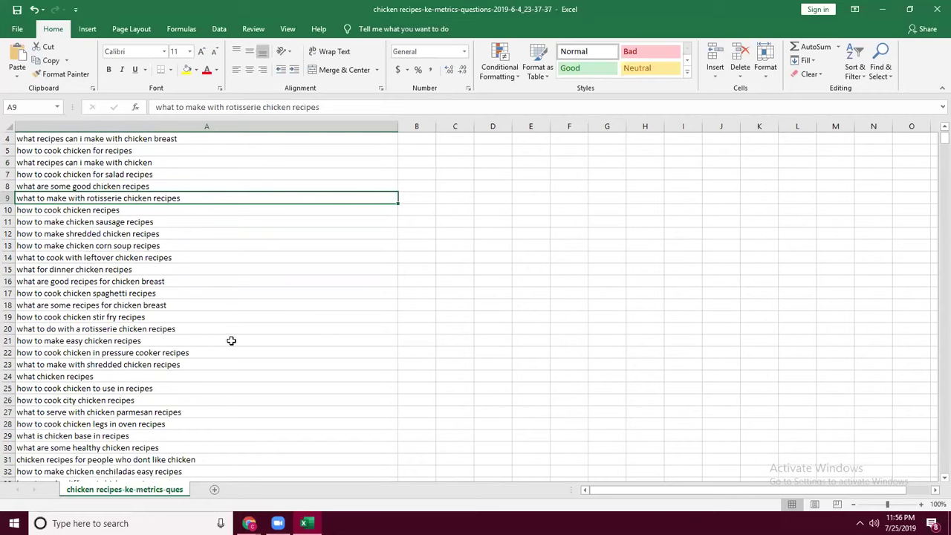
pyautogui.scroll(-6, 205, 336)
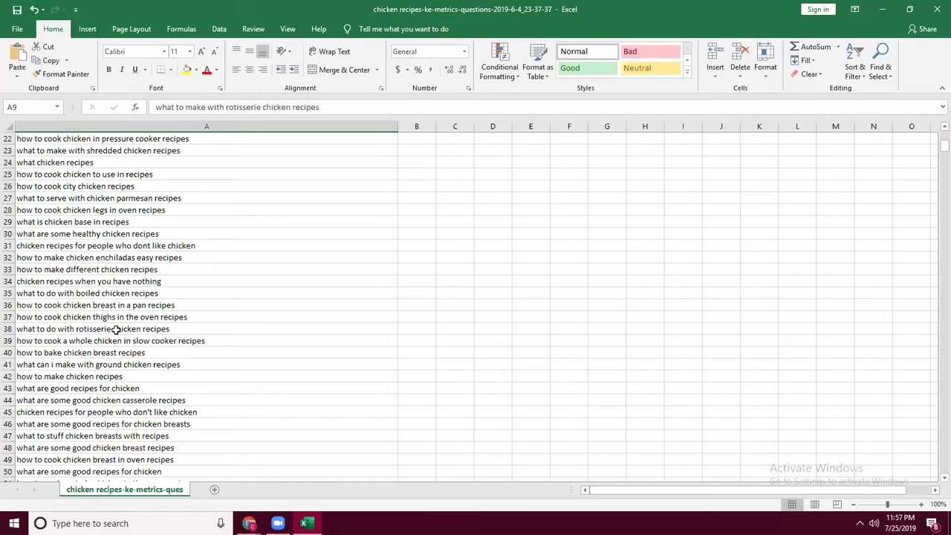
pyautogui.scroll(-6, 171, 361)
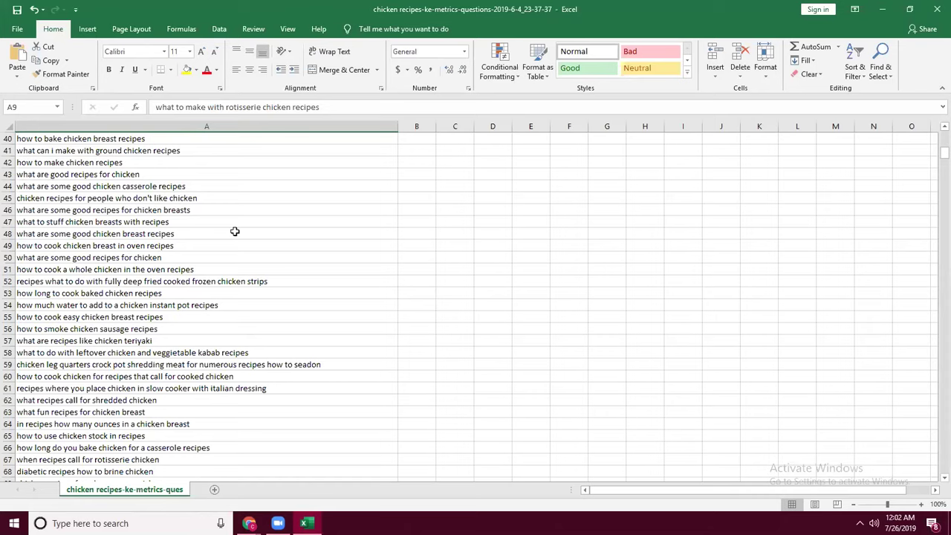
pyautogui.moveTo(59, 187); pyautogui.dragTo(62, 292)
pyautogui.click(187, 69)
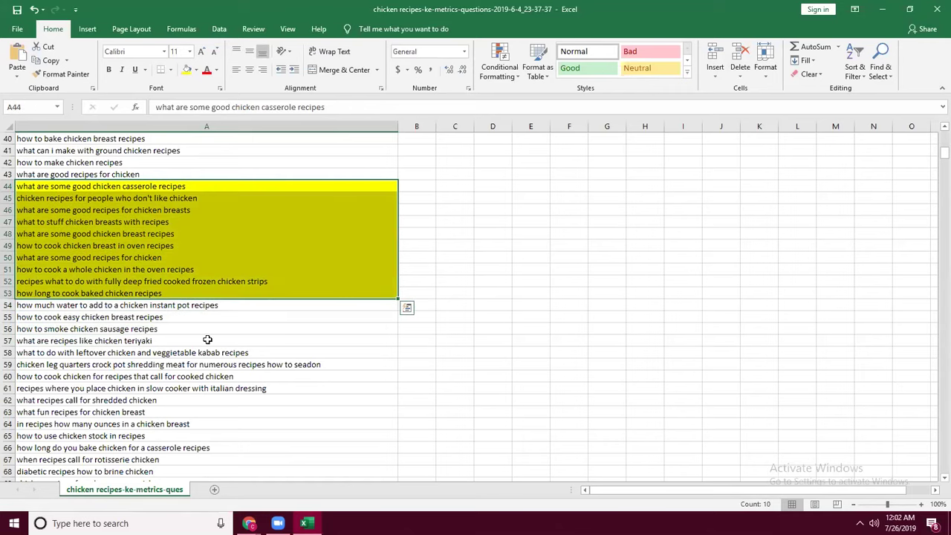
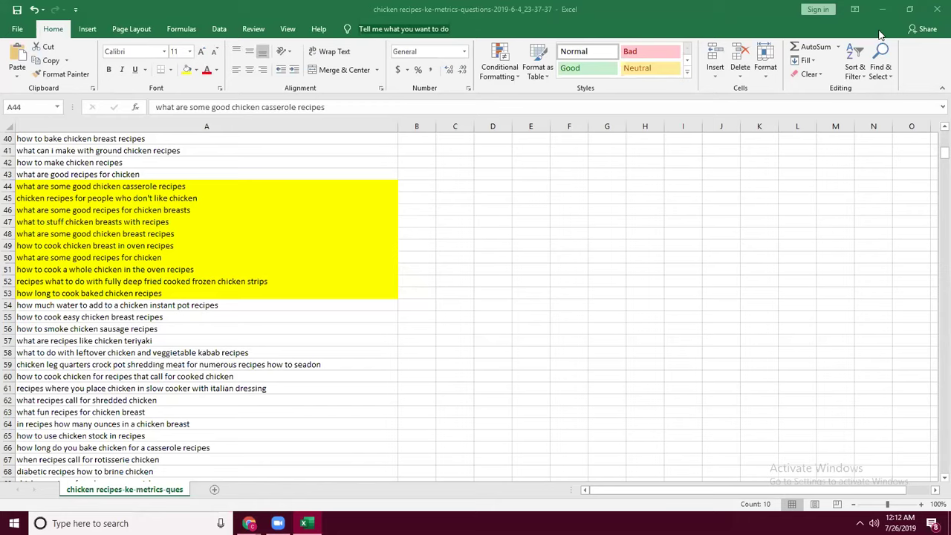
pyautogui.hotkey('alt', 'q')
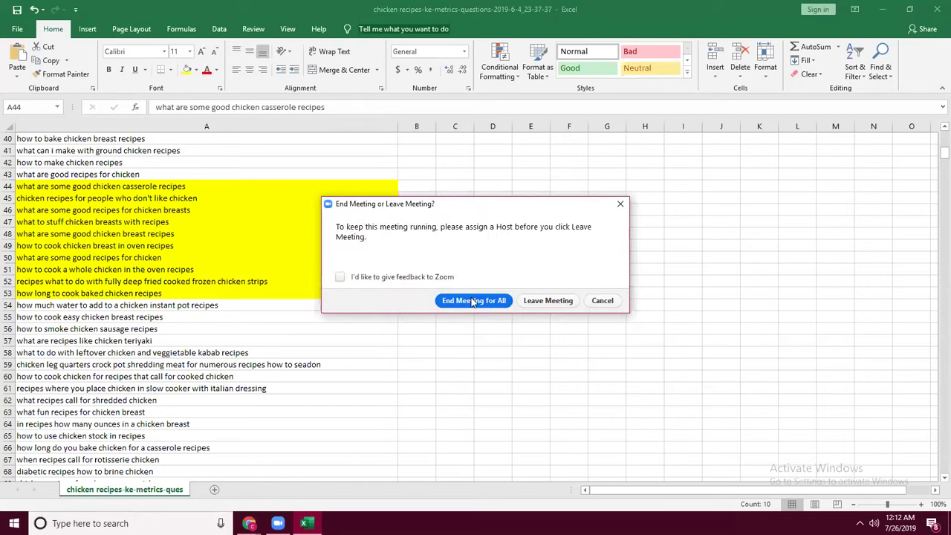